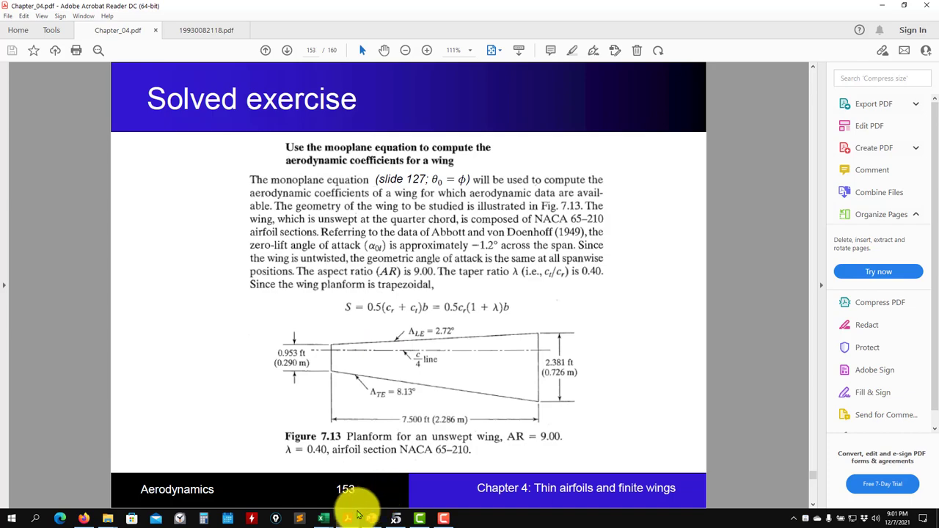
Switch to the report 19930082118.pdf and go to its title page.
mouse_move(351, 519)
left_click(366, 436)
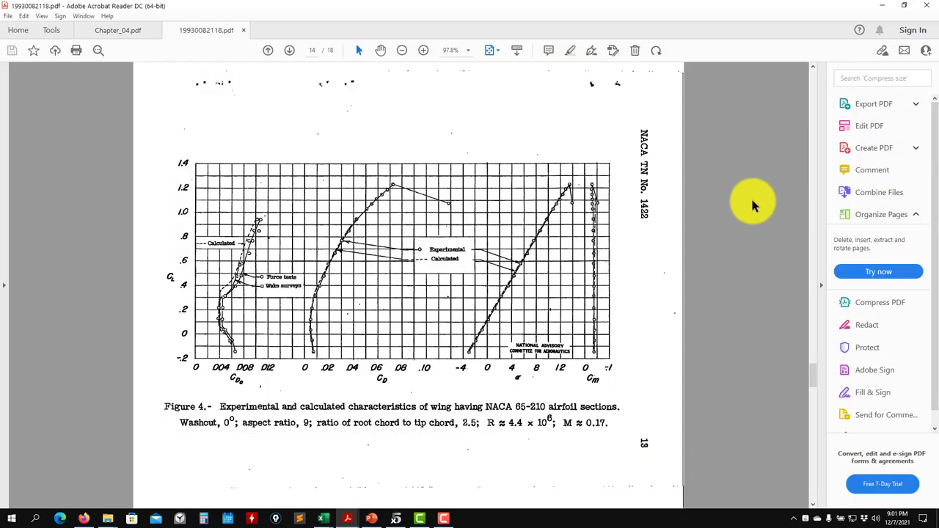
left_click_drag(813, 374, 800, 71)
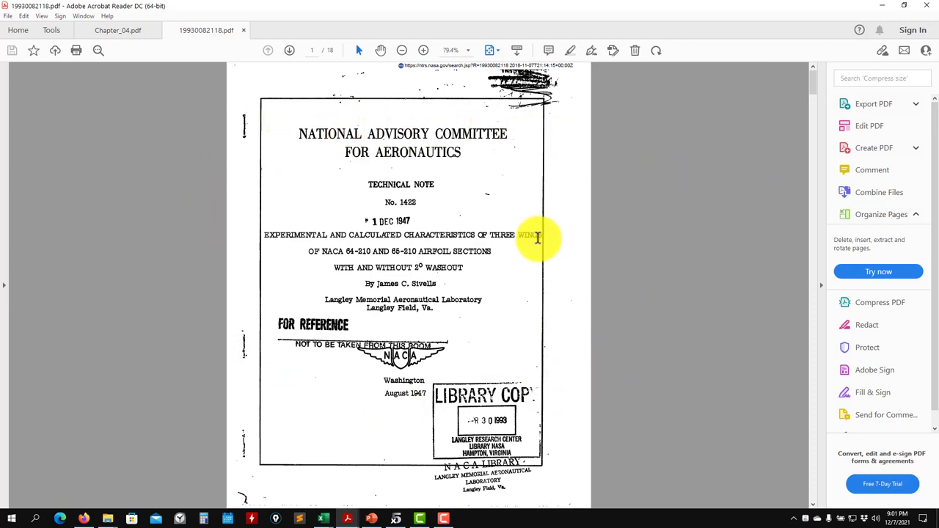
left_click(84, 517)
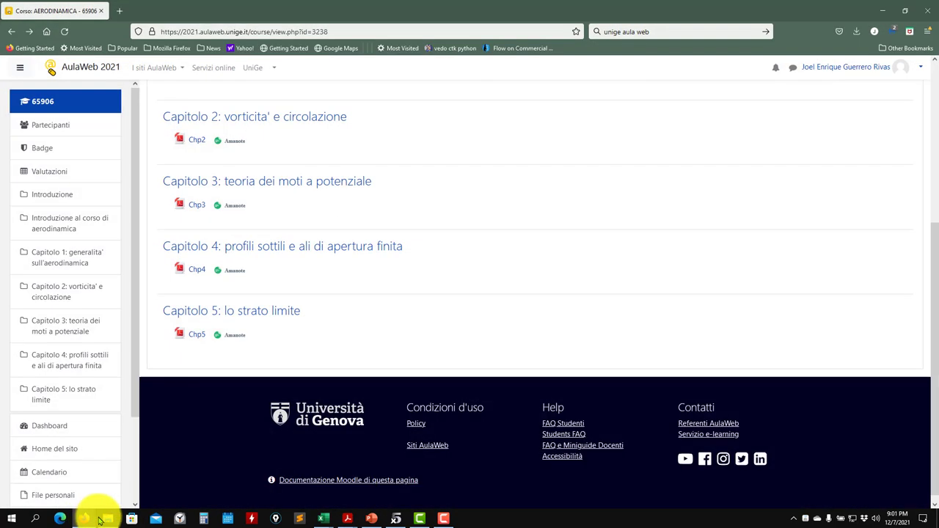
left_click(105, 515)
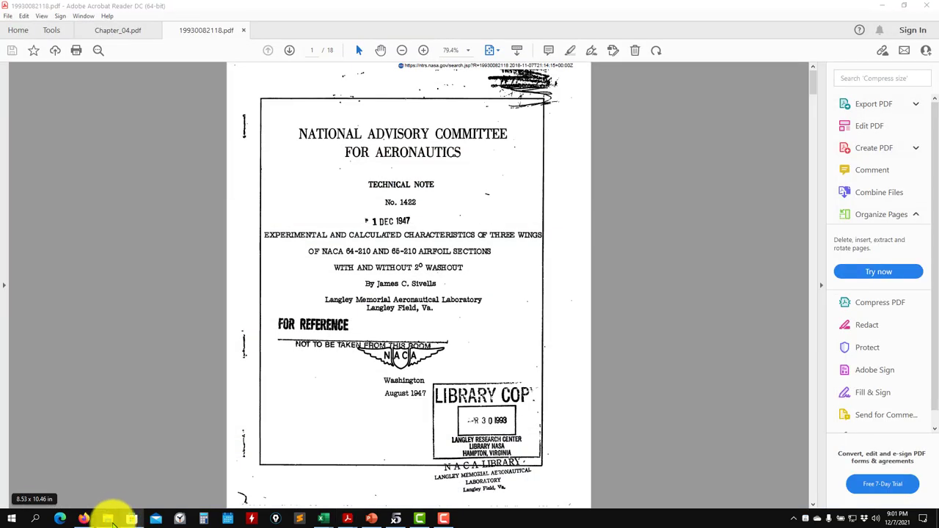
left_click(123, 521)
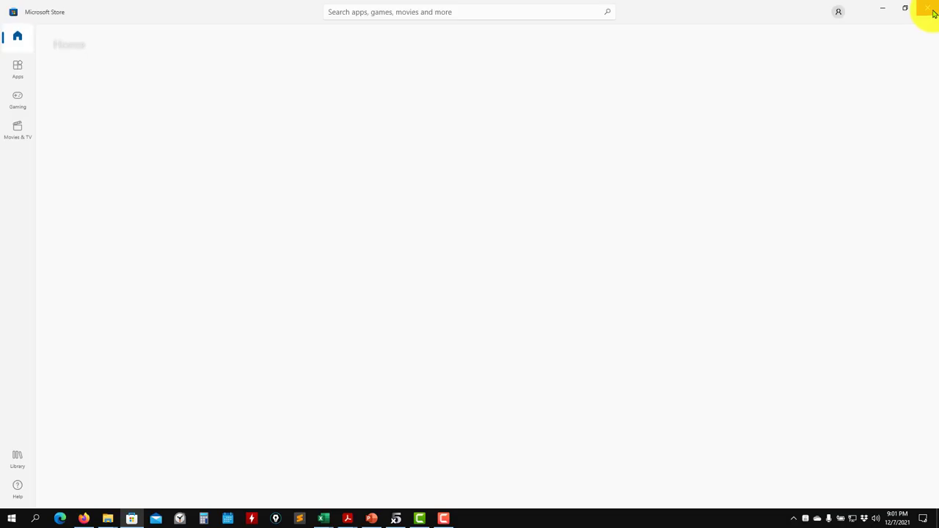
left_click(927, 7)
In File Explorer, browse from the slides folder to lecture_aero_2021 > lecture2 > lectures_support_material > papers_wing_design_methods.
mouse_move(107, 513)
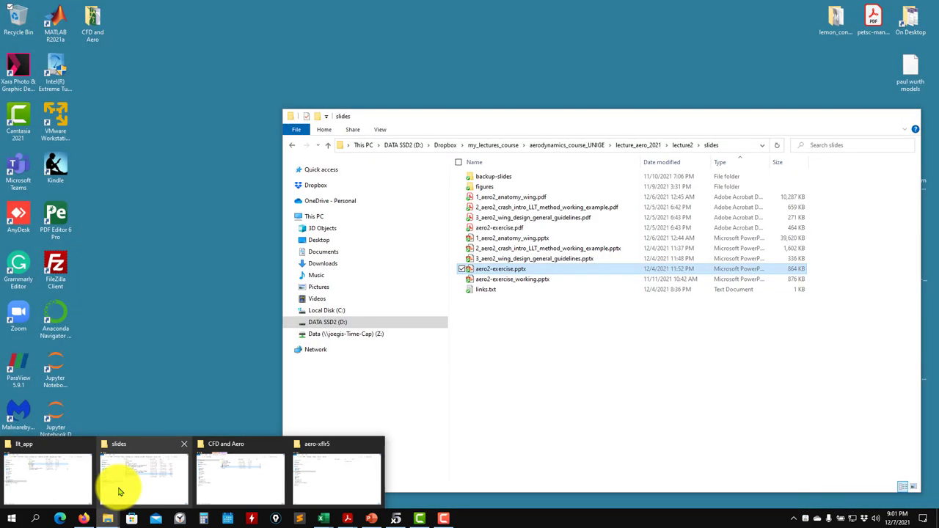
left_click(119, 490)
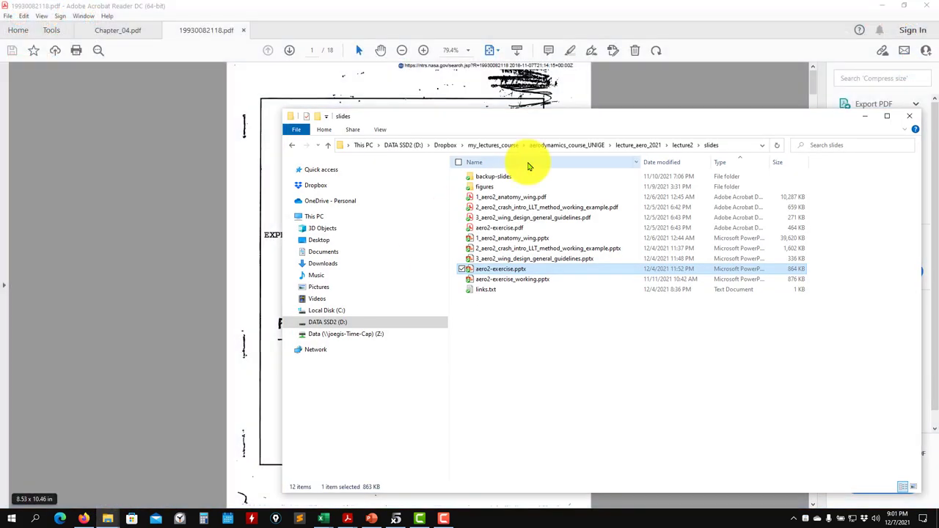
left_click(681, 145)
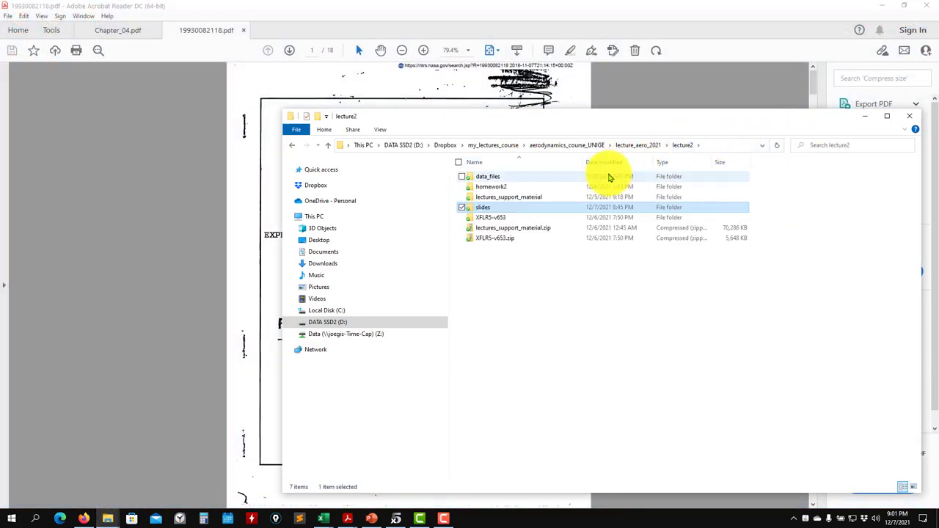
left_click(637, 145)
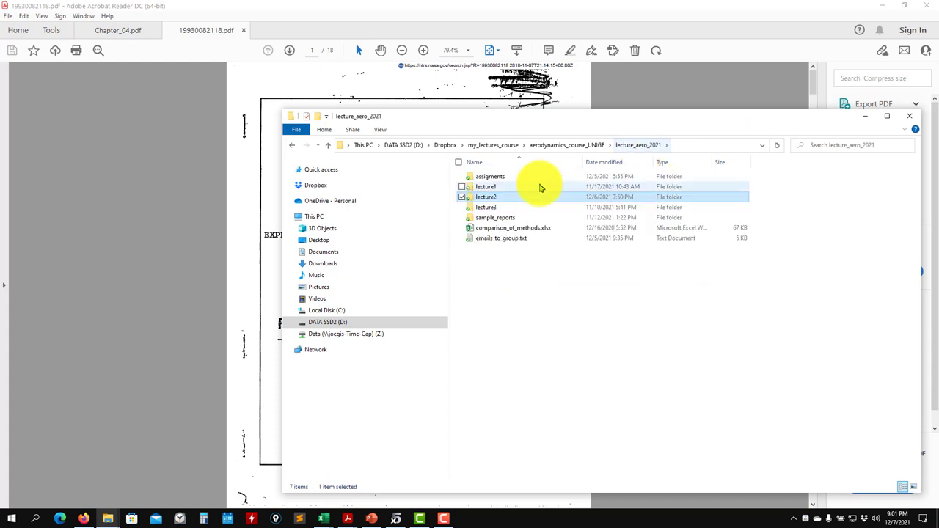
double_click(509, 197)
double_click(511, 198)
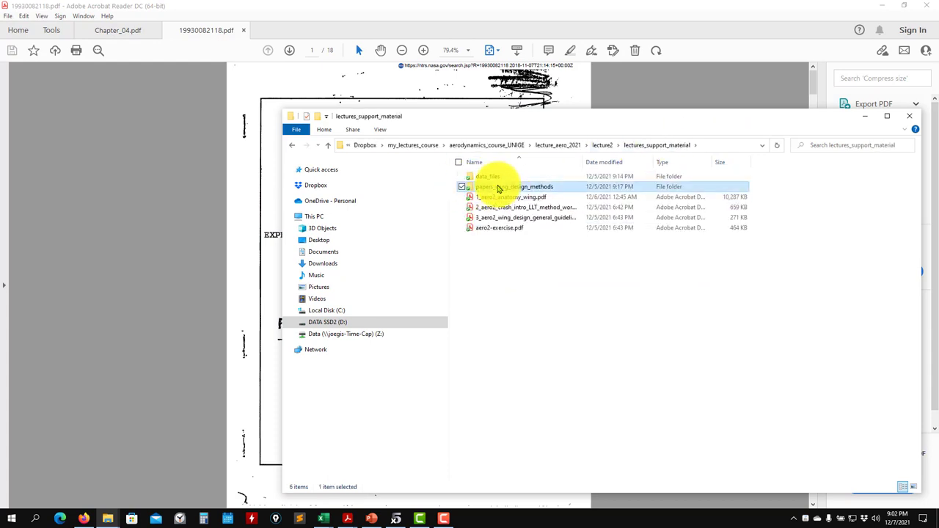
double_click(488, 186)
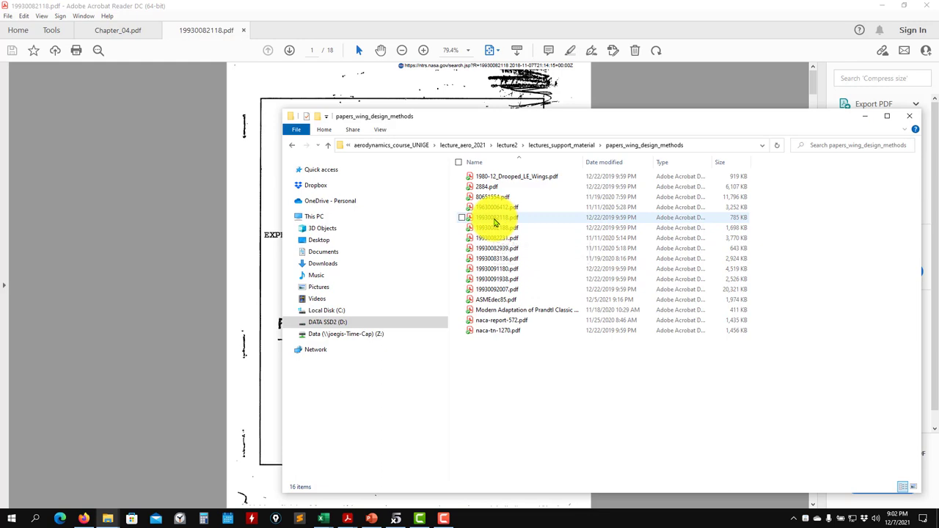
Return to the report's title page, select the words "CALCULATED CHARACTERISTICS" in the title, and minimize the PDF reader.
left_click(864, 117)
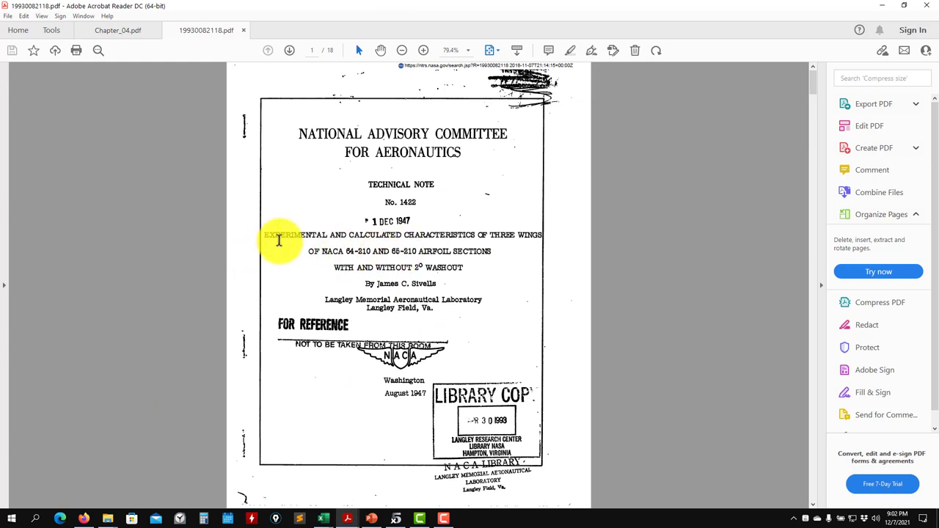
left_click_drag(351, 235, 436, 233)
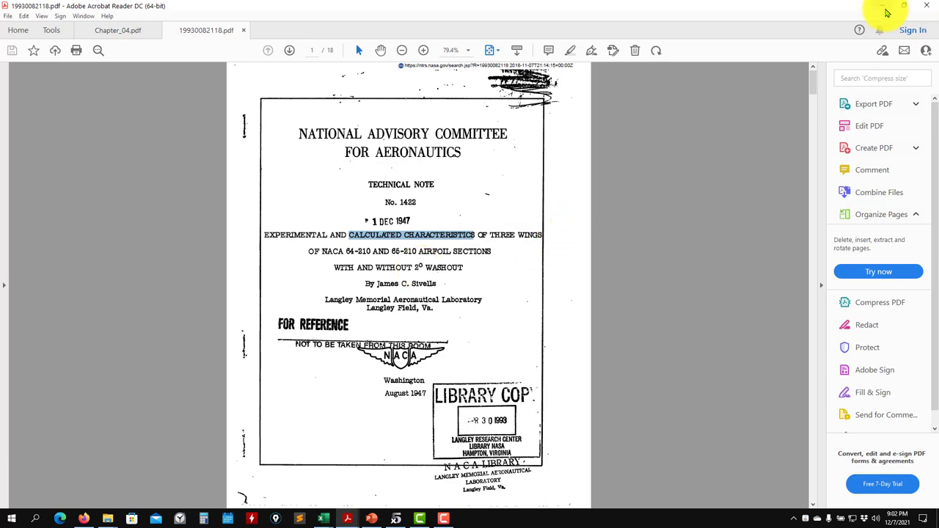
left_click(882, 7)
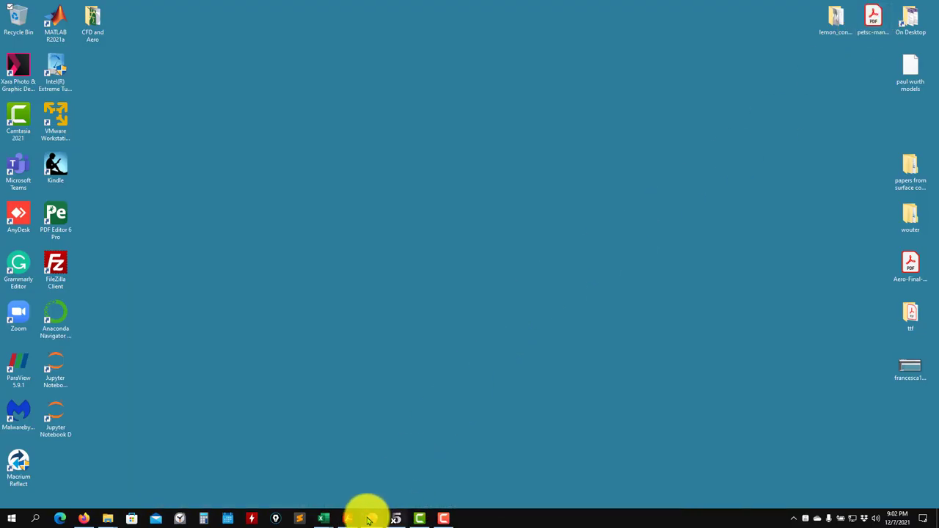
Read the solved monoplane equation exercise on slides 153 to 158 of Chapter_04.pdf, then minimize the PDF reader.
mouse_move(349, 516)
left_click(303, 485)
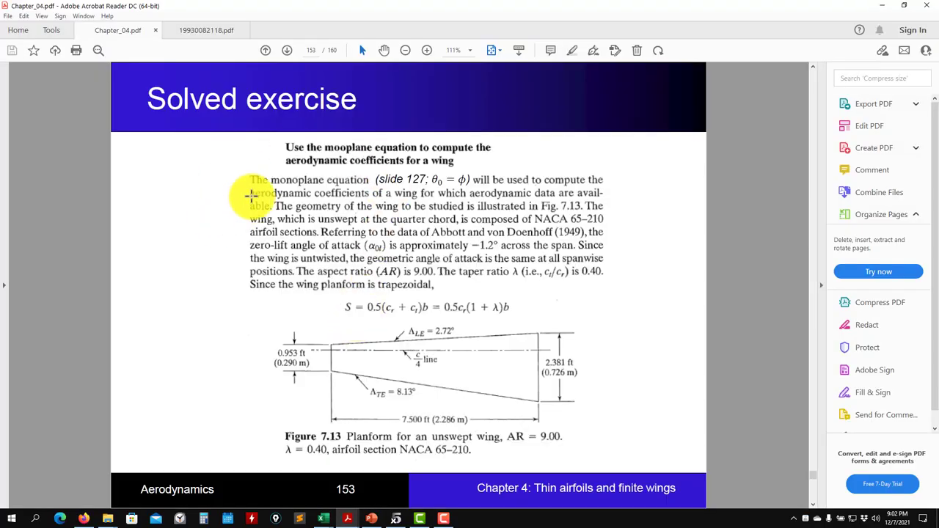
scroll(251, 195, "down", 1)
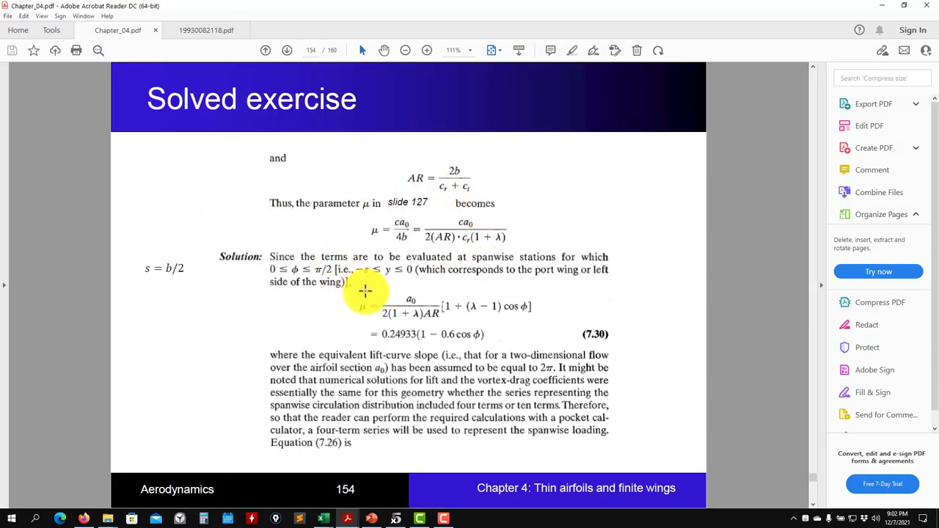
scroll(480, 202, "up", 1)
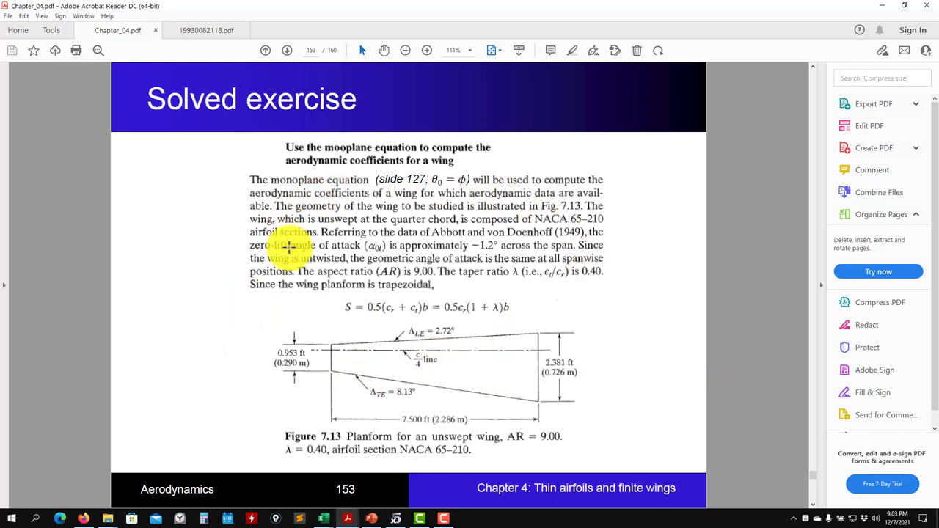
scroll(314, 258, "down", 1)
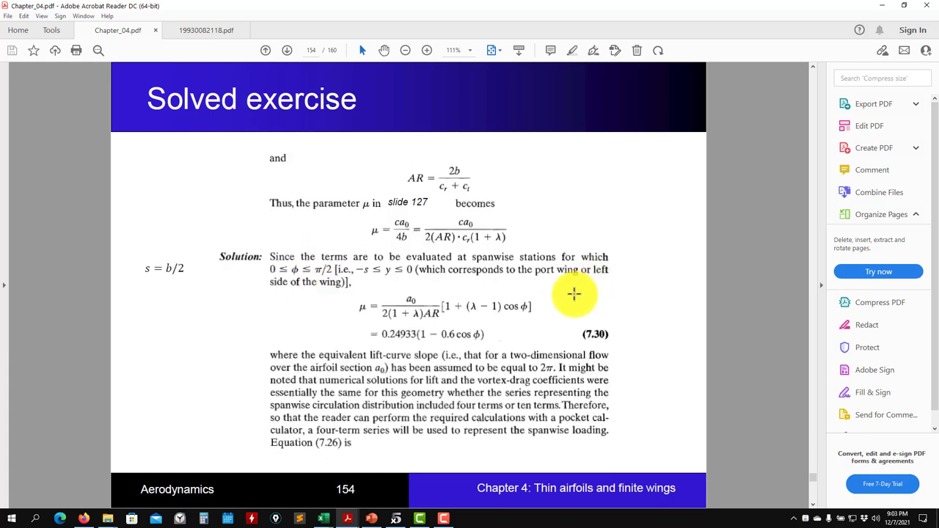
scroll(575, 294, "down", 1)
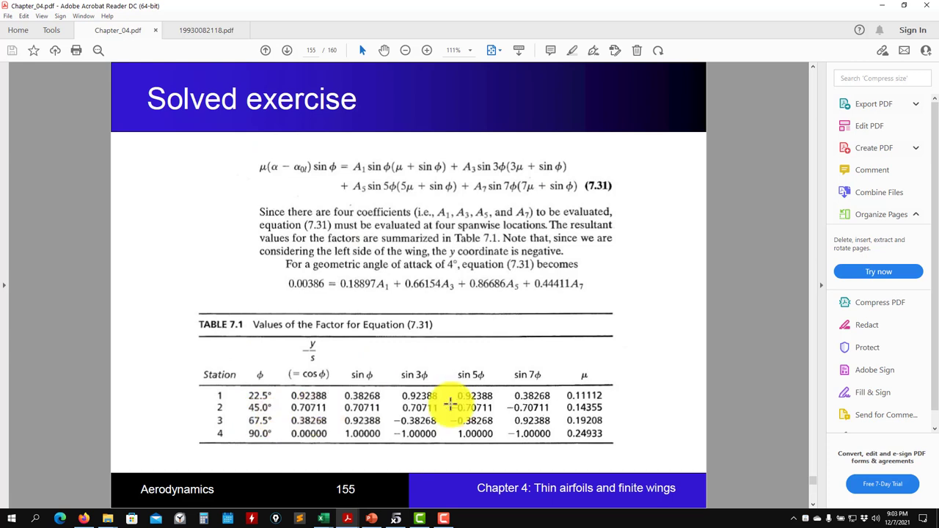
scroll(541, 390, "down", 1)
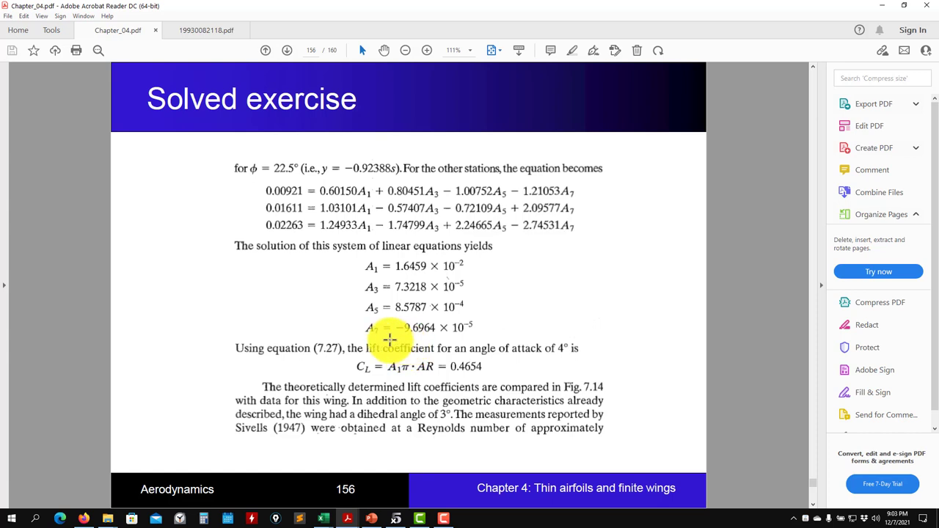
scroll(469, 319, "down", 1)
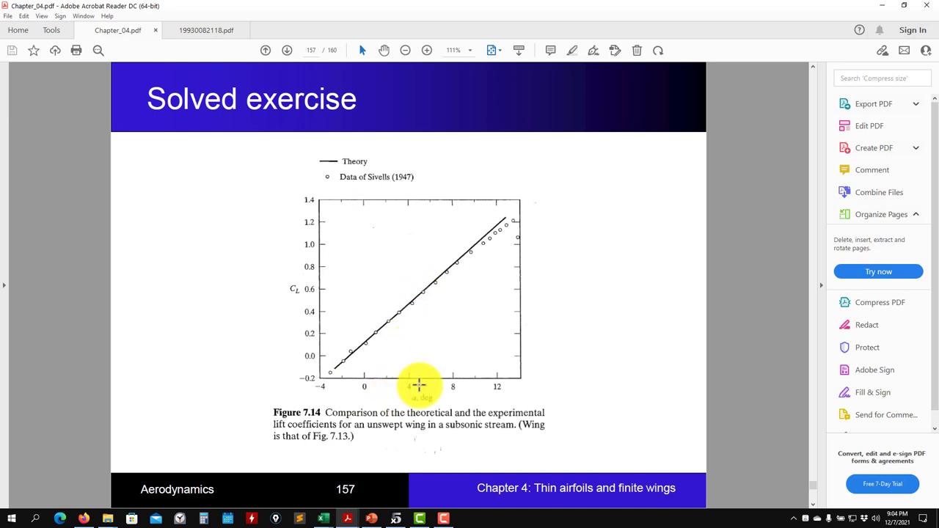
scroll(365, 293, "down", 1)
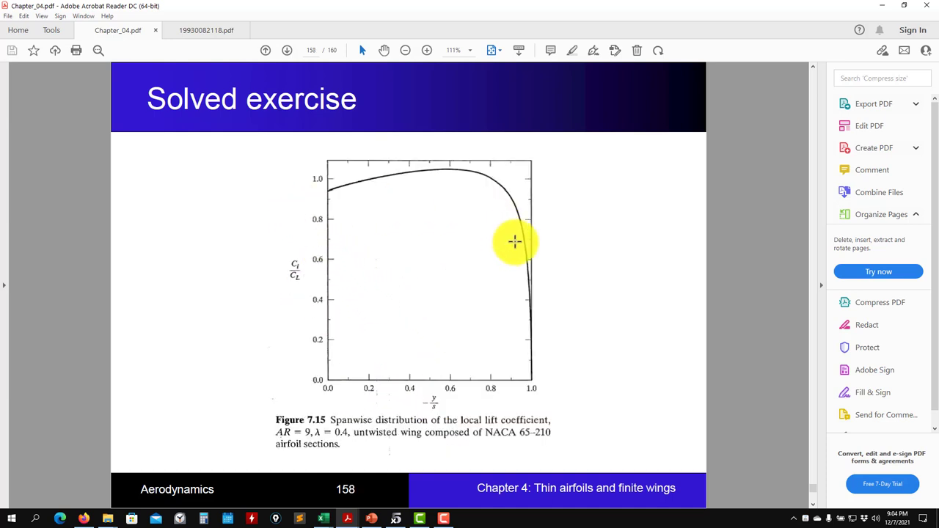
left_click(882, 5)
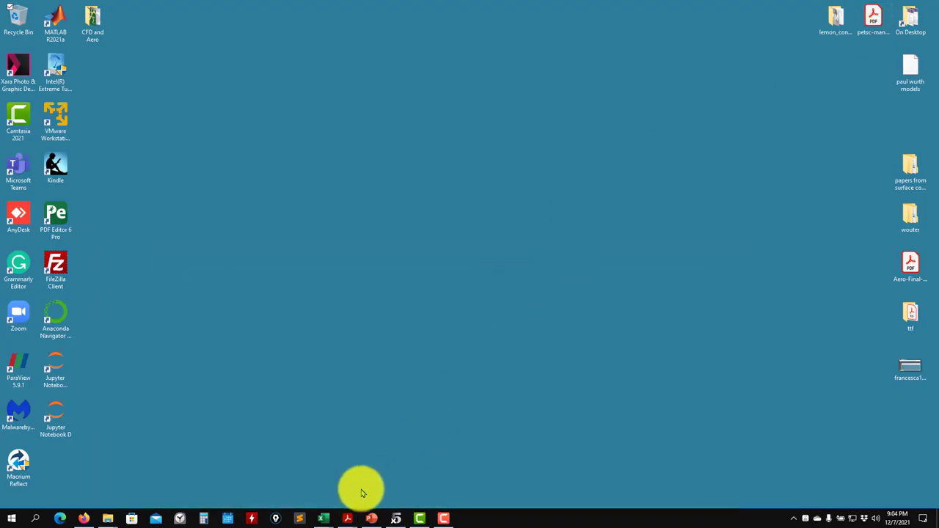
Switch to the Excel workbook llt_base_lecture_notes.xlsx and show the start of the "Example - Bertin wing" worksheet.
mouse_move(322, 515)
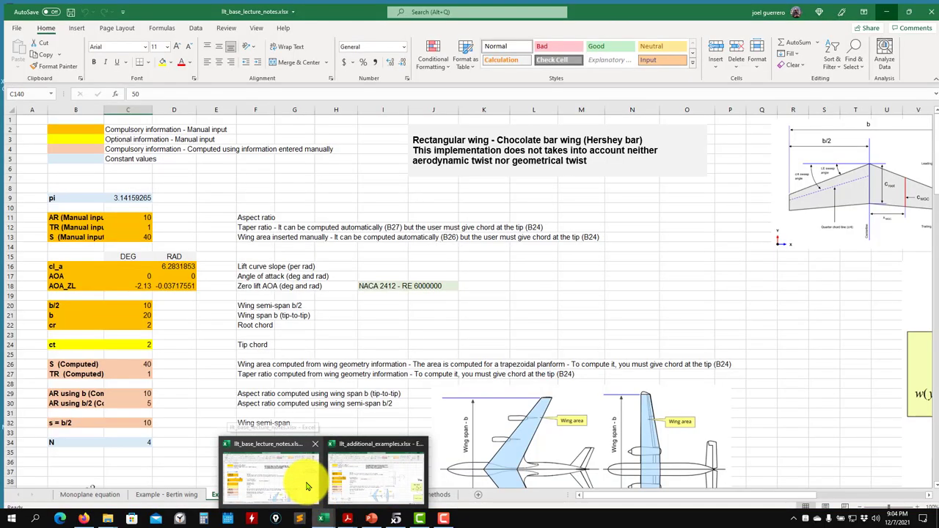
left_click(305, 484)
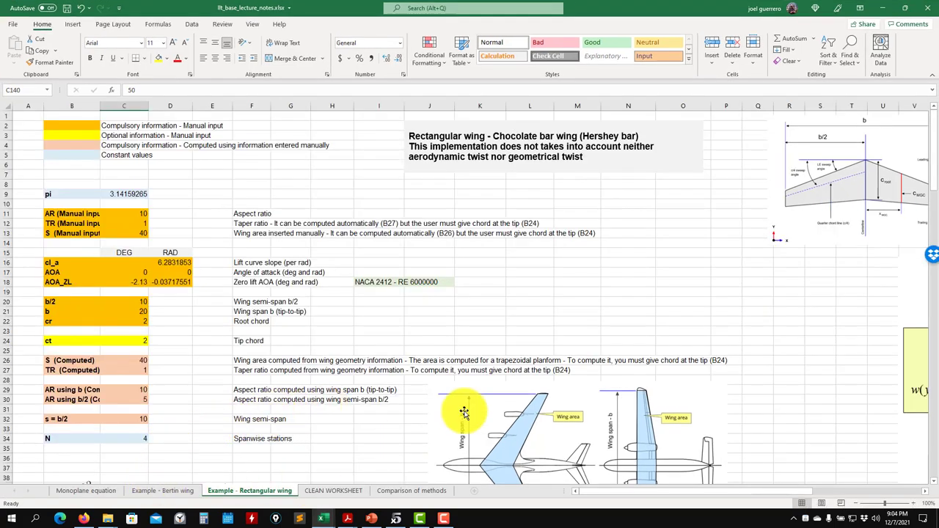
left_click(161, 490)
scroll(418, 325, "up", 15)
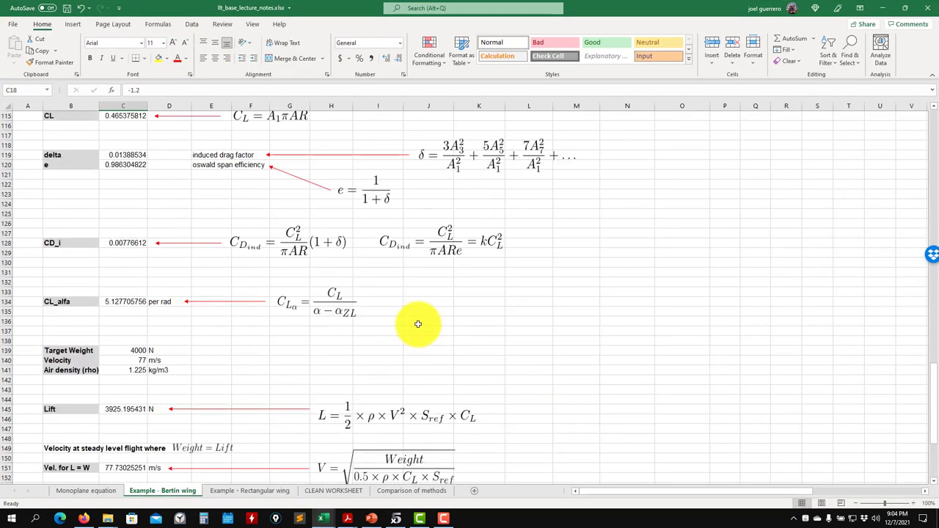
scroll(418, 325, "up", 1)
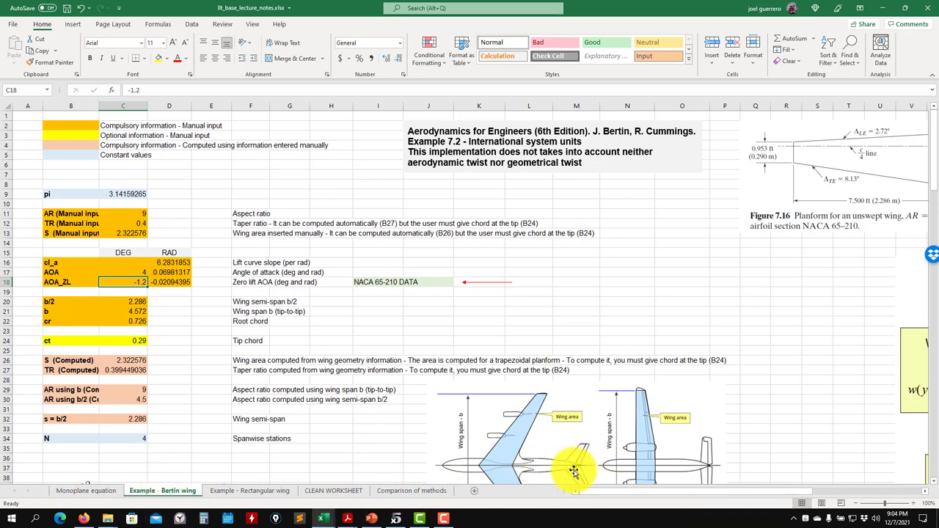
Examine the wake model, section model and monoplane equation diagrams in the Bertin wing worksheet, then return to its input table.
left_click_drag(671, 493, 749, 495)
scroll(609, 327, "down", 5)
scroll(609, 327, "down", 3)
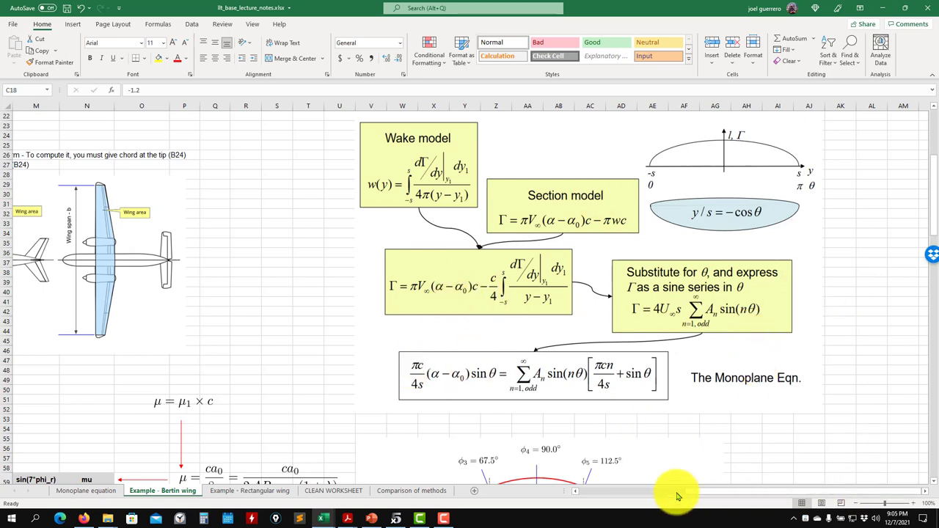
left_click_drag(695, 495, 430, 472)
scroll(226, 304, "up", 7)
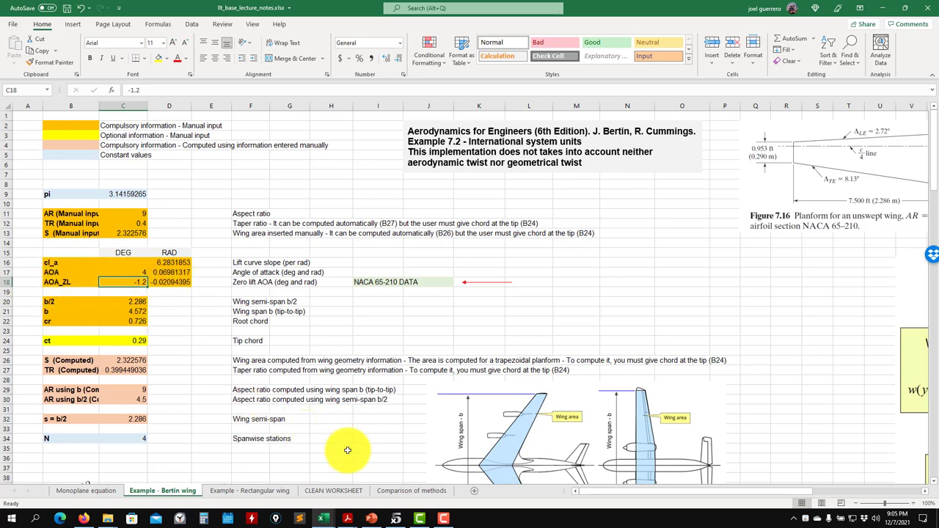
Check the A coefficients and lift coefficient on slide 156 of Chapter_04.pdf, then return to the Excel workbook.
mouse_move(347, 519)
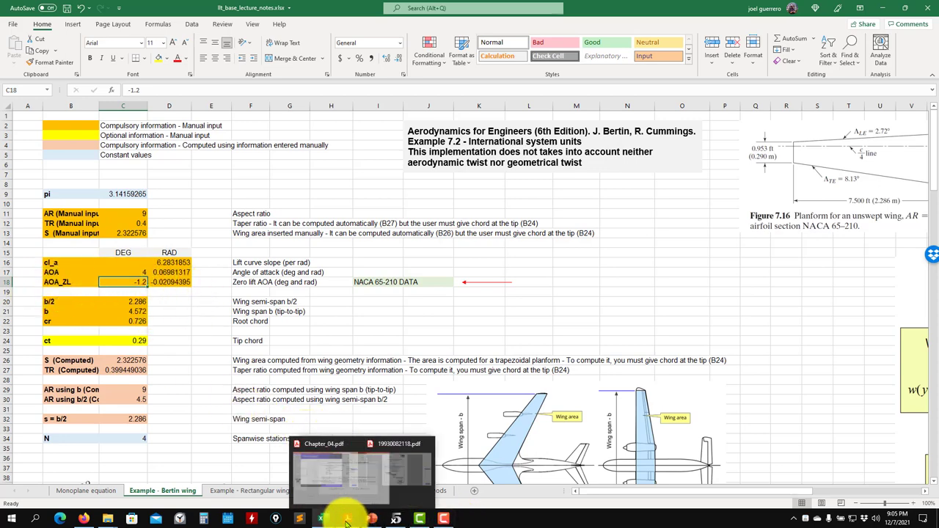
left_click(300, 513)
scroll(411, 288, "up", 3)
scroll(388, 287, "down", 1)
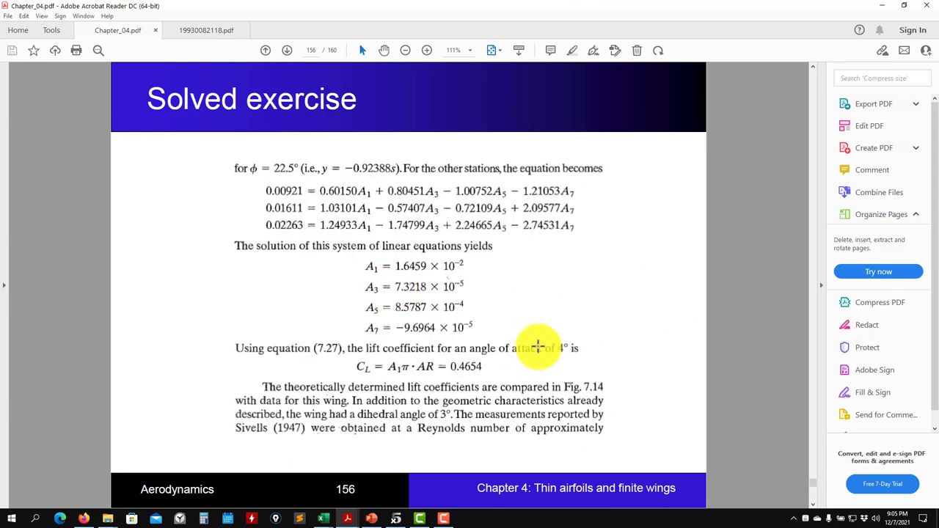
left_click(882, 6)
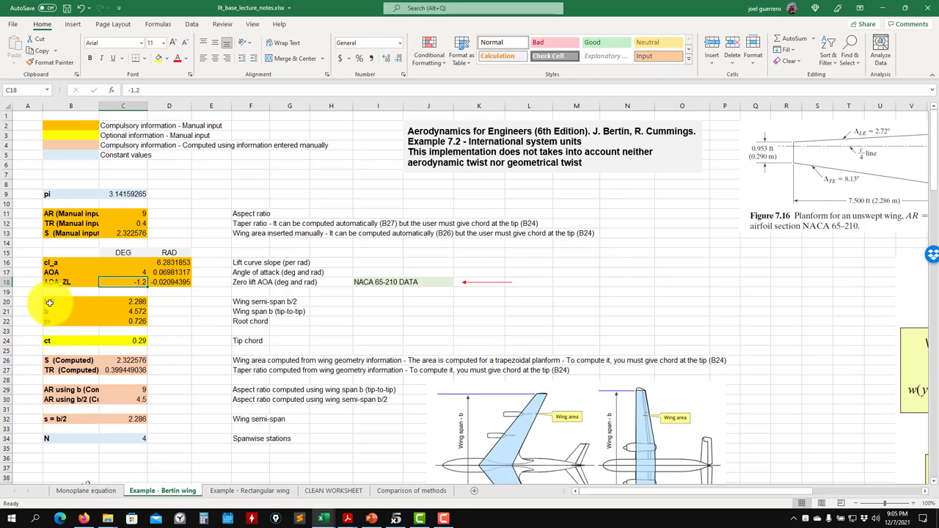
Review the Bertin wing's input parameters and the mu1 formula, down to the spanwise station table at row 59.
left_click_drag(608, 491, 580, 496)
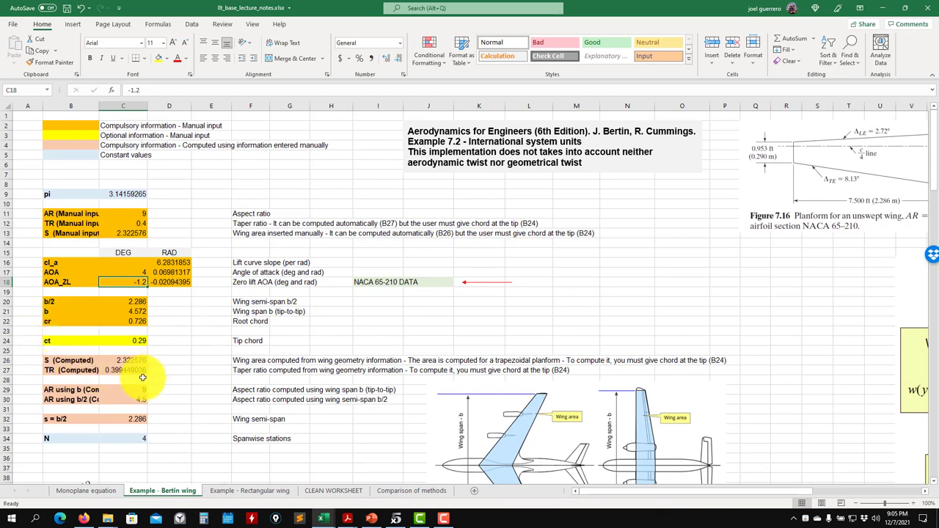
scroll(35, 429, "down", 2)
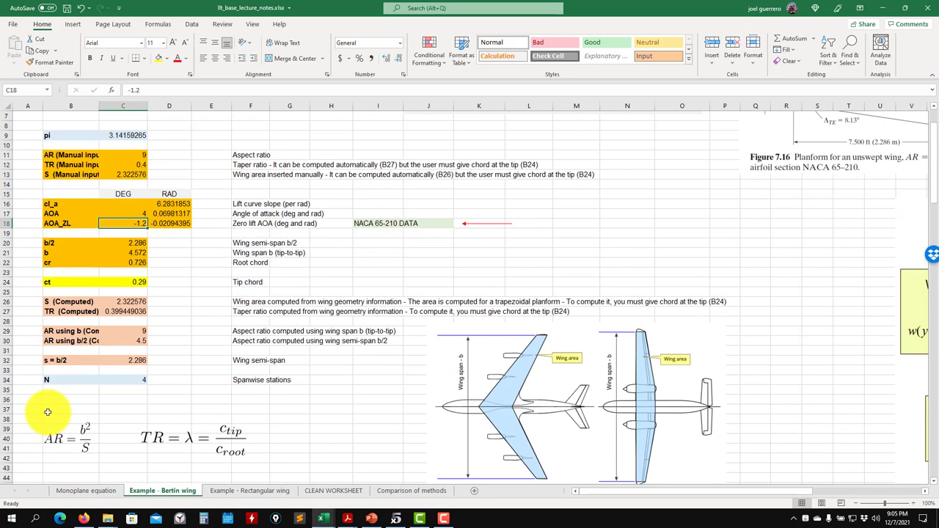
scroll(127, 384, "down", 1)
scroll(127, 384, "down", 6)
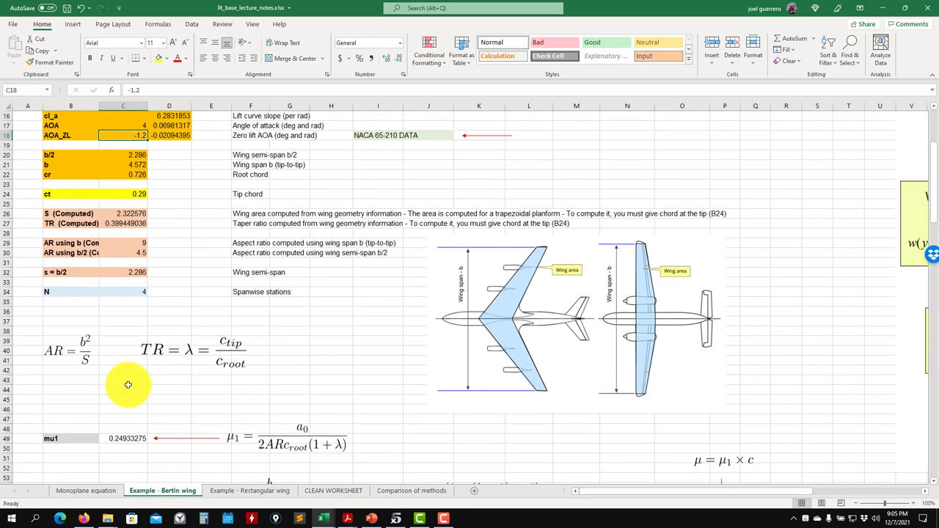
scroll(127, 384, "down", 3)
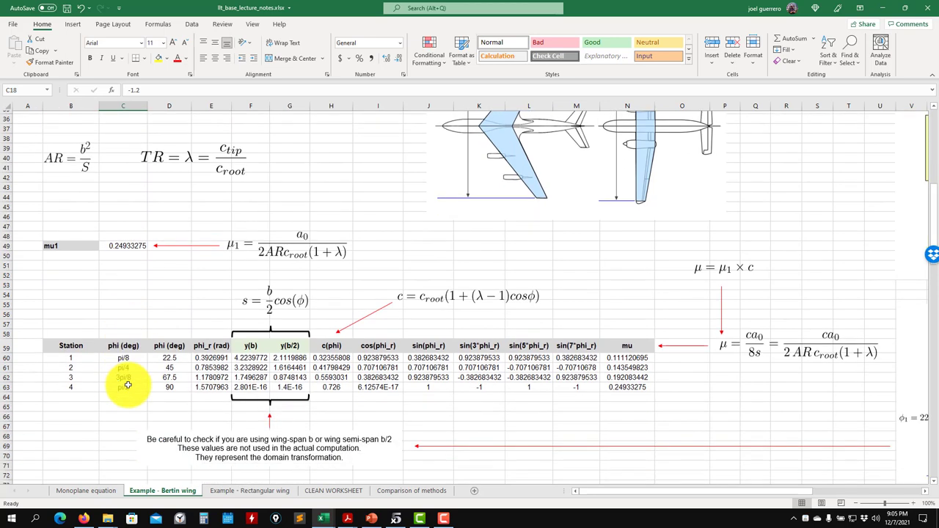
Compare the spanwise station angle diagram with Table 7.1 on slide 155 of Chapter_04.pdf, then return to the Excel workbook.
left_click_drag(622, 491, 729, 486)
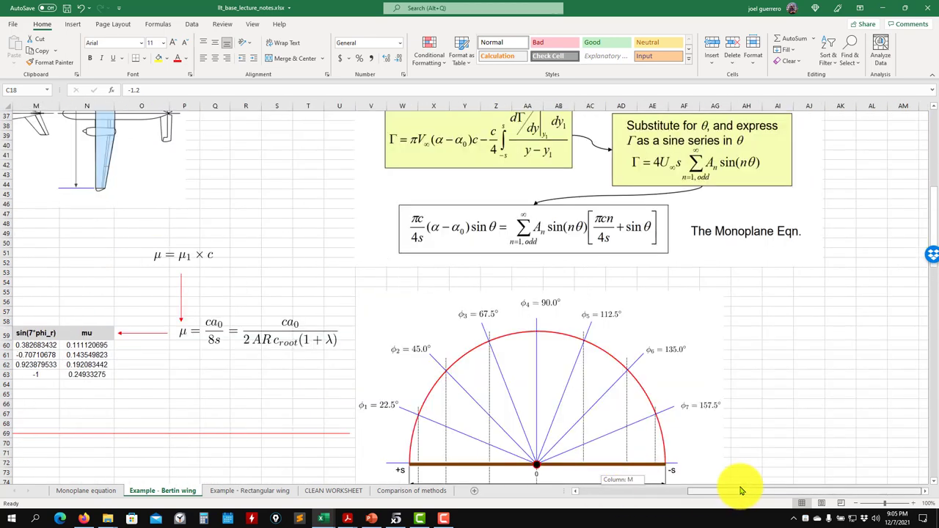
scroll(587, 356, "down", 3)
scroll(533, 415, "down", 2)
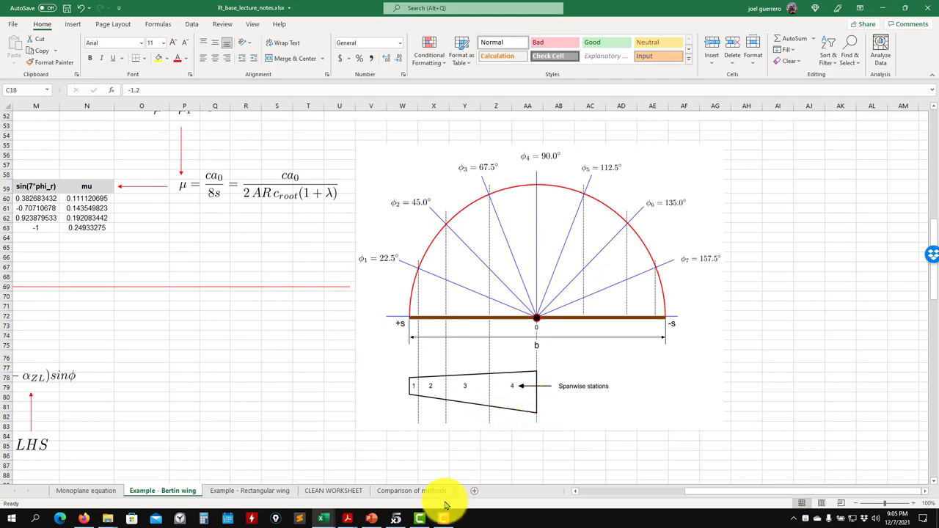
mouse_move(348, 520)
left_click(274, 476)
scroll(425, 335, "up", 2)
scroll(425, 335, "down", 1)
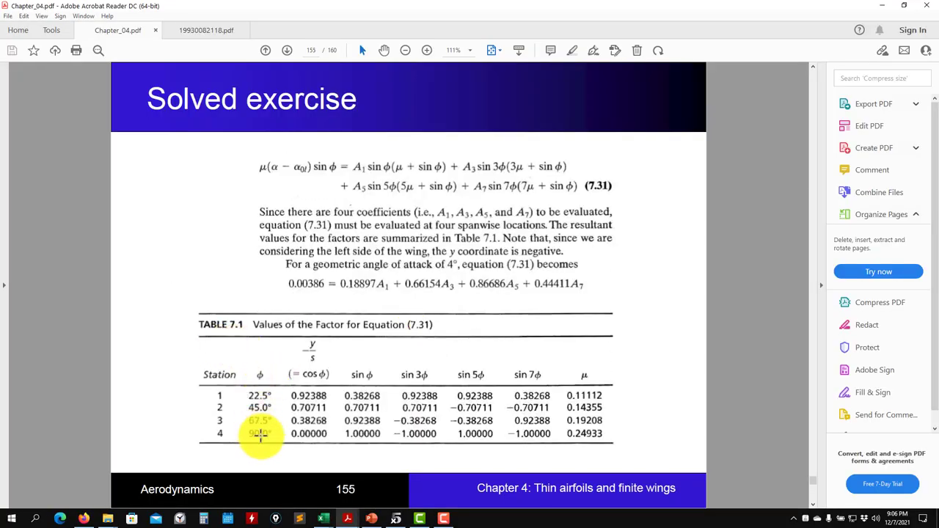
left_click(888, 9)
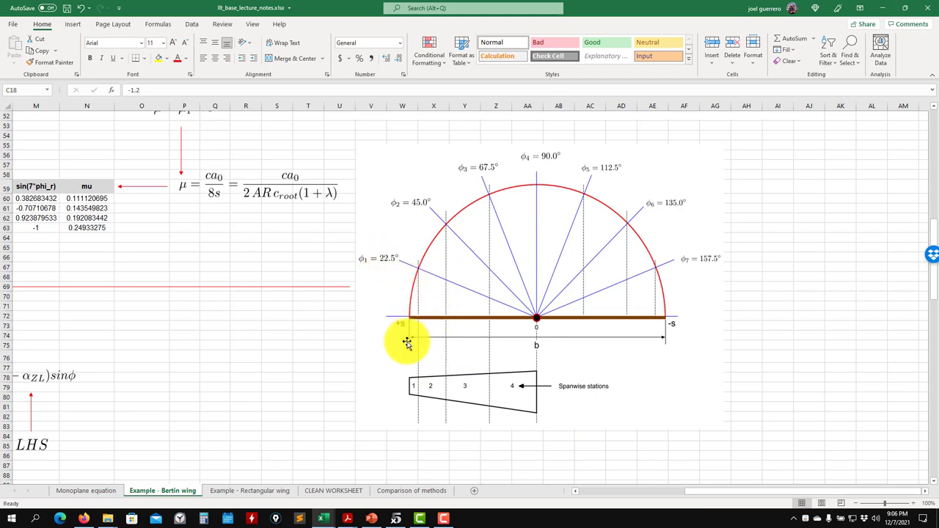
Inspect the c(phi) chord formula in cell H60 of the station table without changing it.
left_click_drag(751, 491, 587, 497)
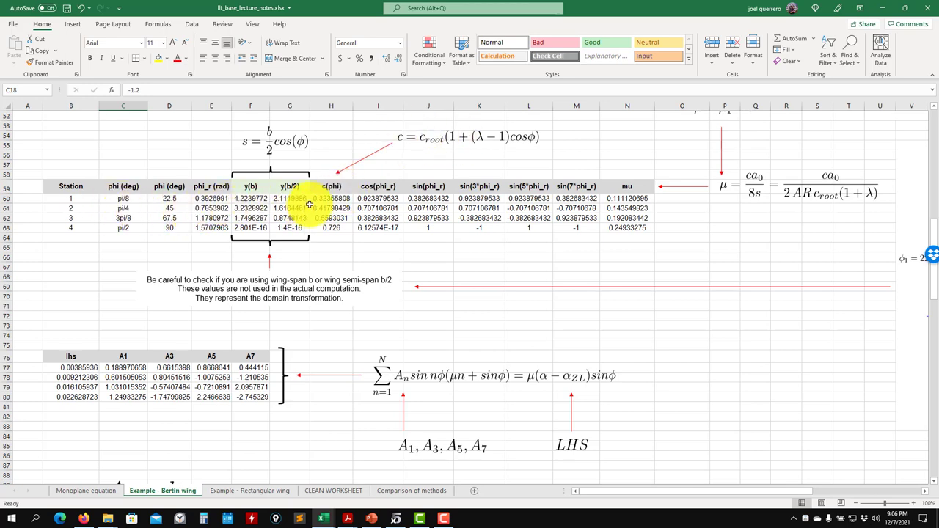
mouse_move(629, 495)
left_mouse_down()
mouse_move(706, 495)
mouse_move(612, 488)
left_mouse_up()
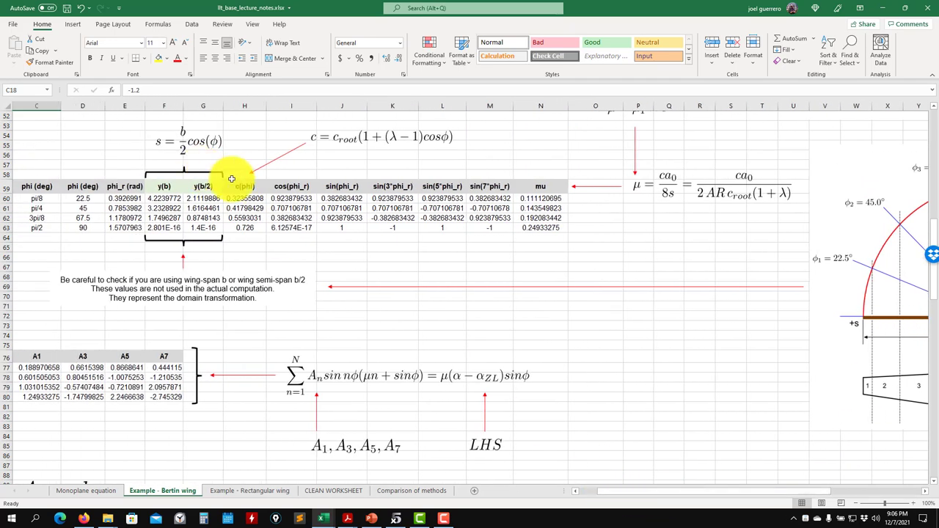
double_click(248, 197)
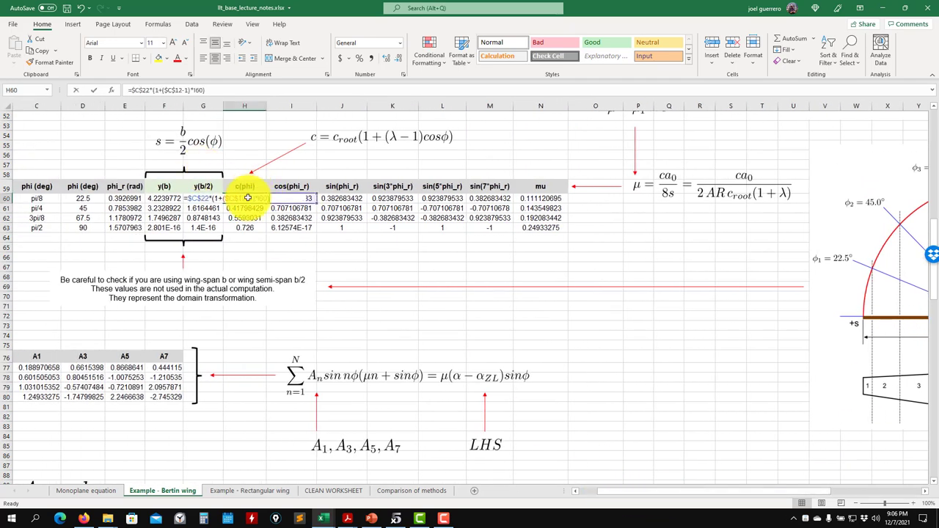
key("Escape")
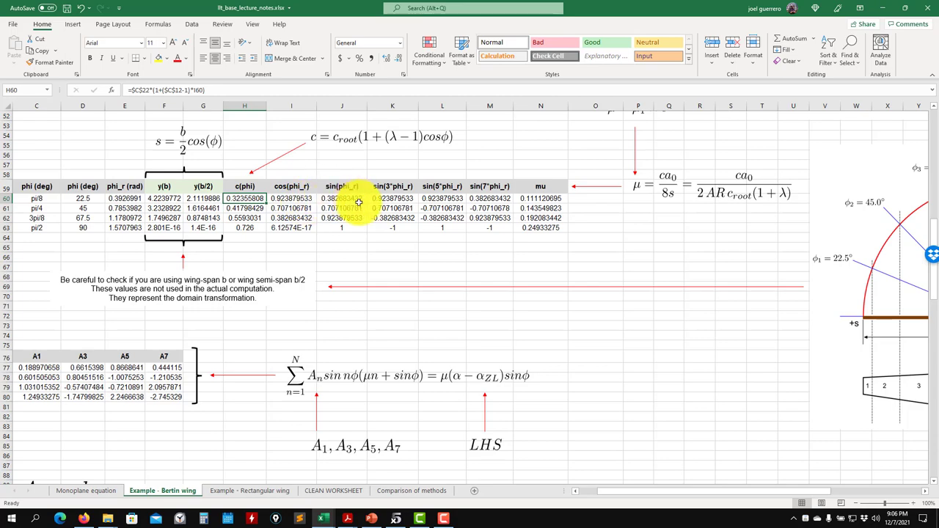
Review the wing geometry inputs and the monoplane equation diagram, then return to the mu column of the station table.
scroll(446, 278, "up", 12)
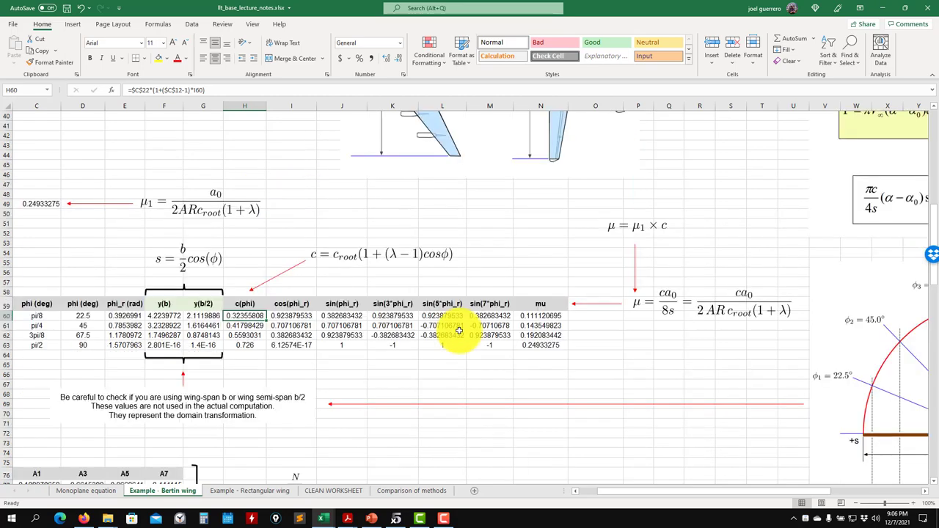
scroll(399, 392, "up", 3)
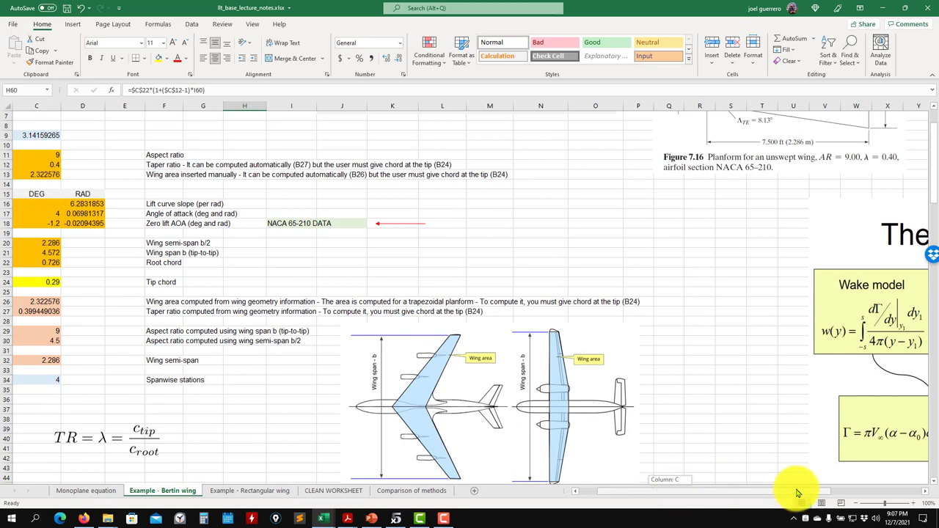
scroll(698, 425, "right", 5)
scroll(698, 426, "down", 3)
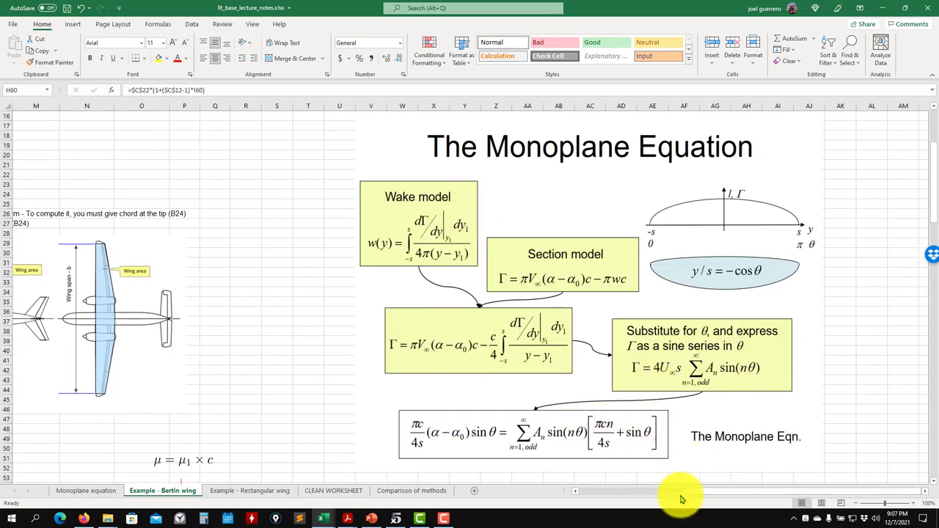
left_click_drag(690, 495, 650, 490)
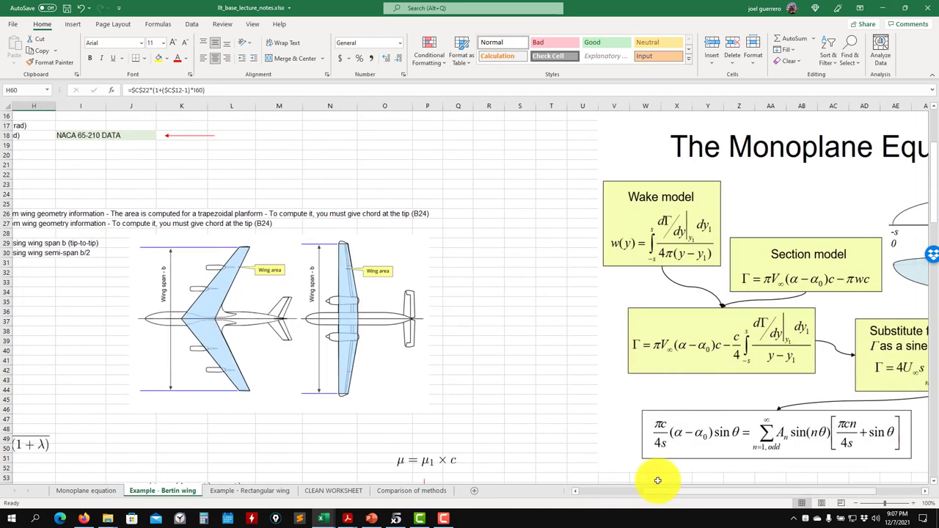
scroll(367, 355, "down", 2)
scroll(367, 355, "down", 5)
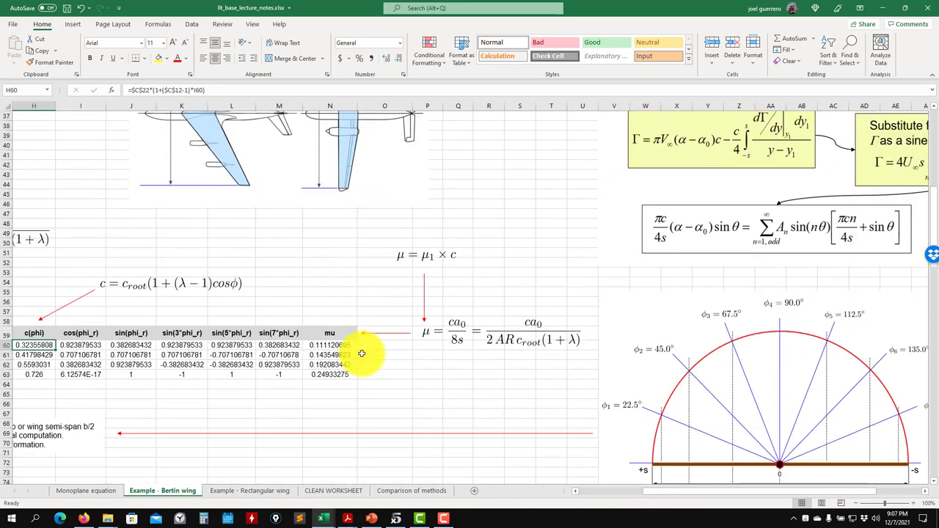
Compare the mu1 and mu formulas around the station table with the corresponding terms of the monoplane equation.
left_click_drag(655, 494, 597, 497)
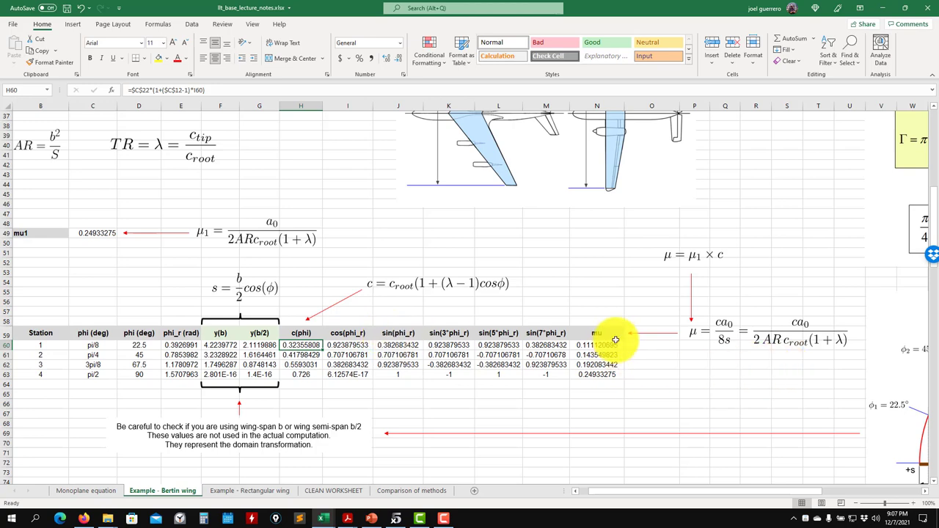
left_click_drag(677, 497, 758, 495)
scroll(748, 334, "up", 4)
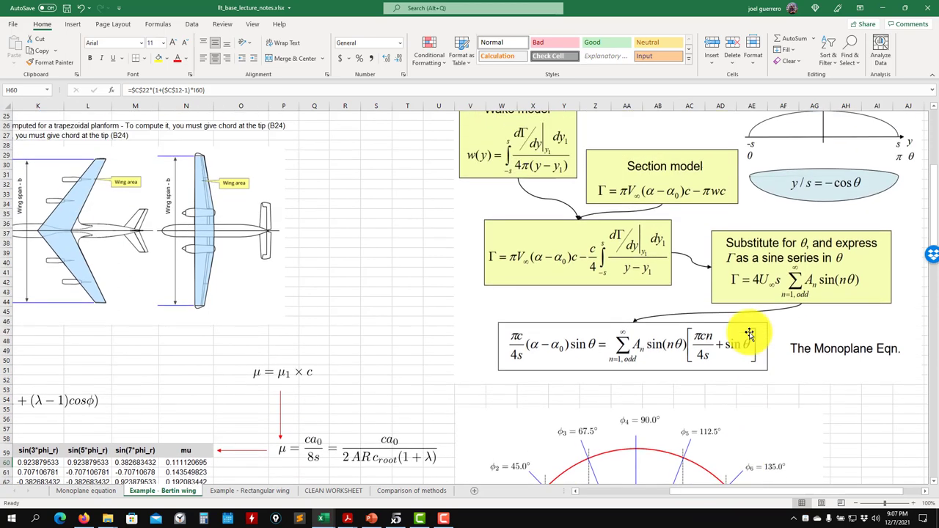
scroll(748, 334, "up", 1)
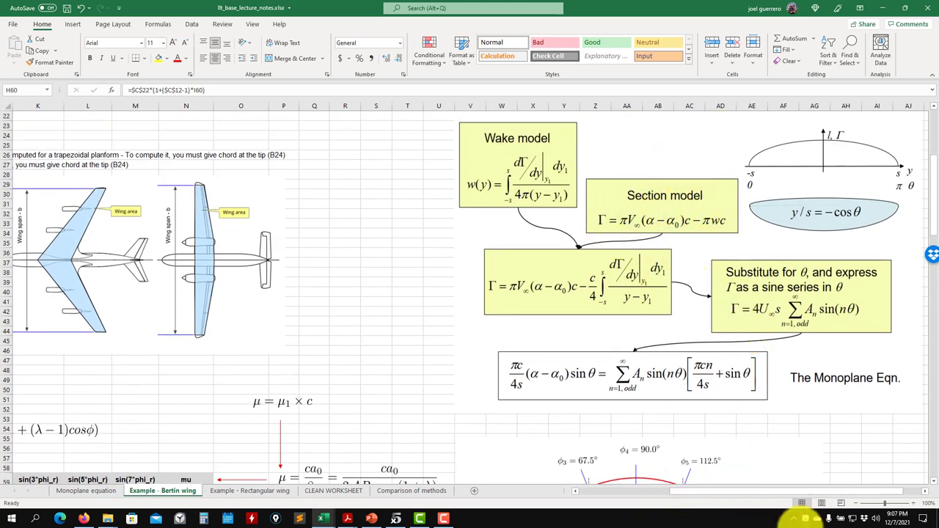
left_click_drag(798, 499, 624, 426)
scroll(624, 419, "down", 7)
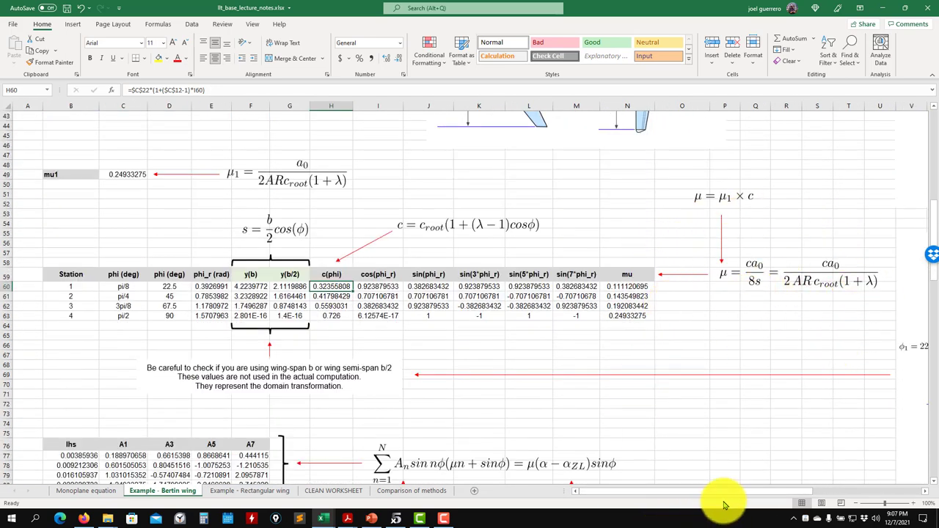
left_click_drag(750, 493, 803, 489)
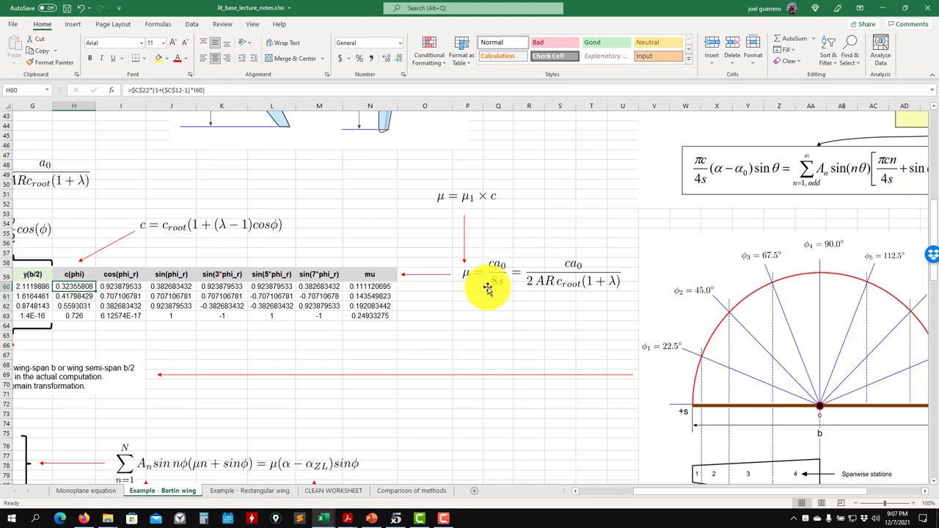
left_click_drag(860, 496, 804, 493)
Examine the lhs and A1 to A7 table with its summation equation, and inspect the A1 formula in cell C77 without changing it.
scroll(195, 268, "down", 4)
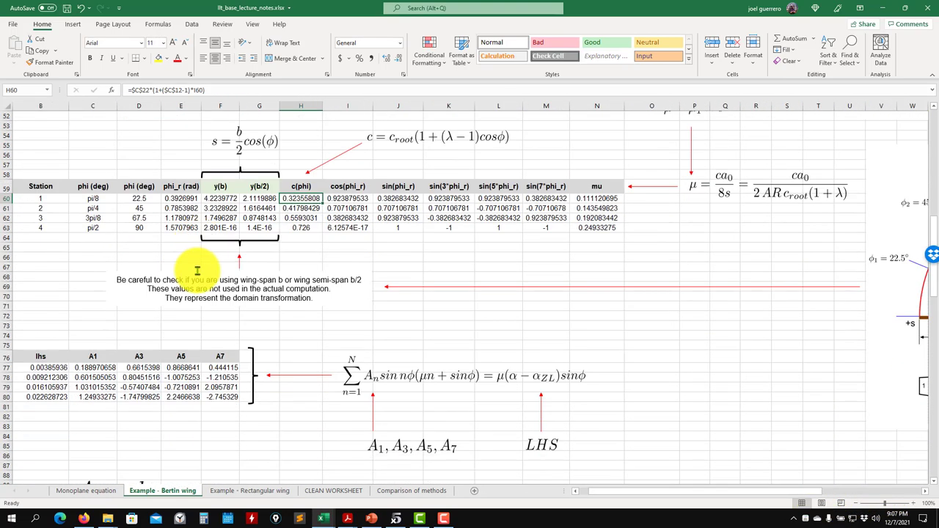
left_click_drag(621, 491, 526, 496)
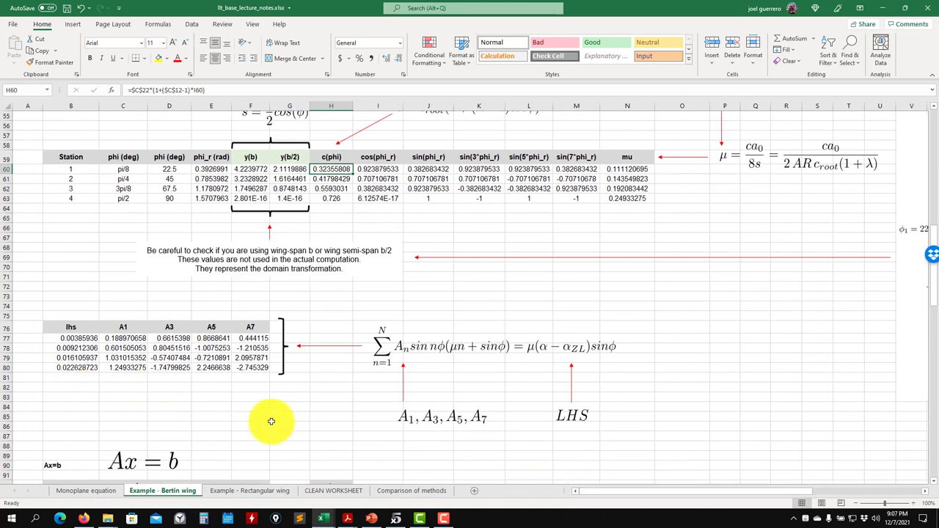
scroll(271, 421, "down", 2)
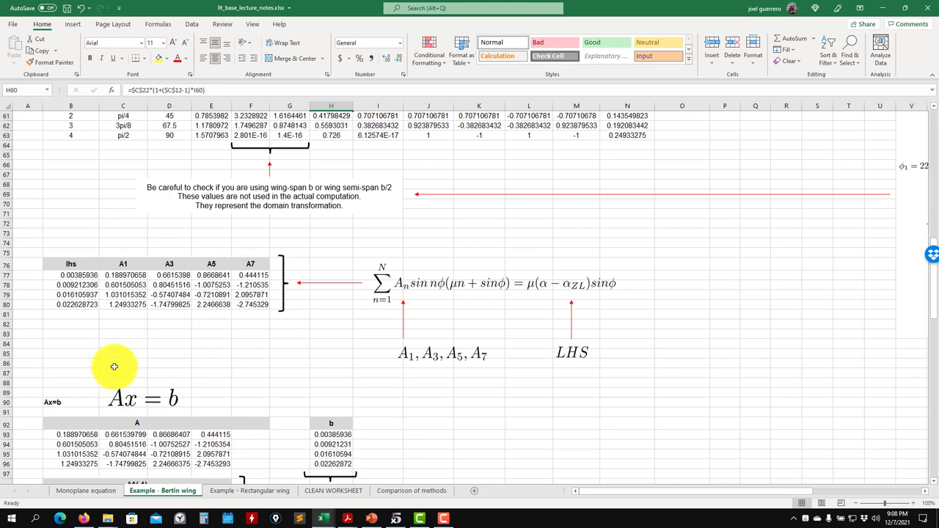
scroll(177, 391, "up", 1)
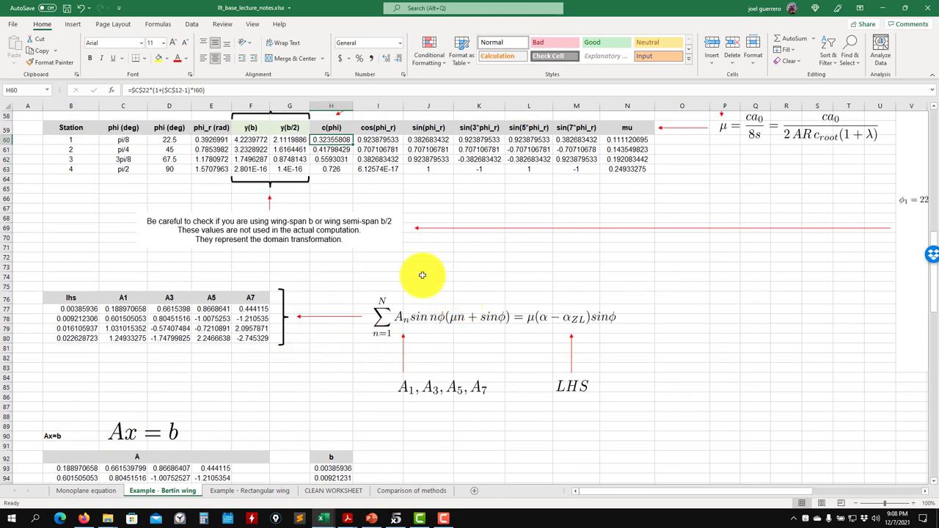
left_click_drag(124, 338, 122, 313)
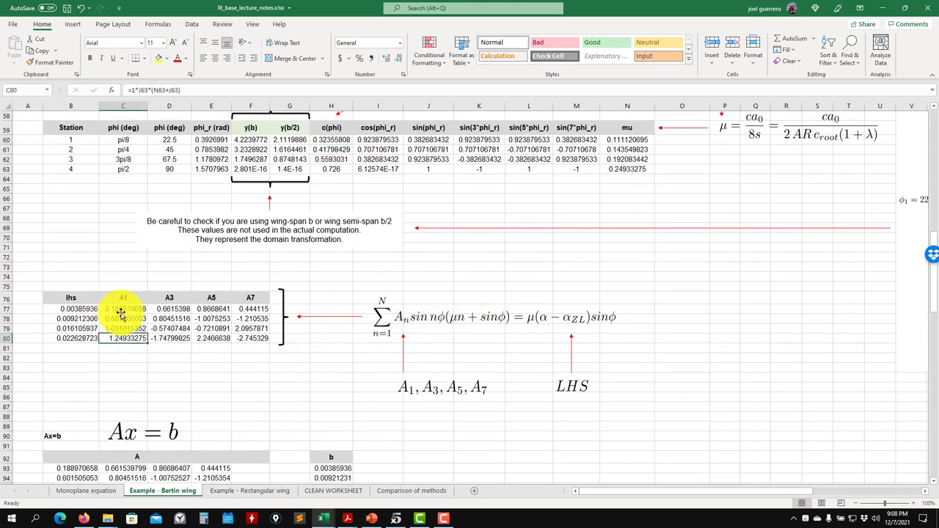
double_click(126, 309)
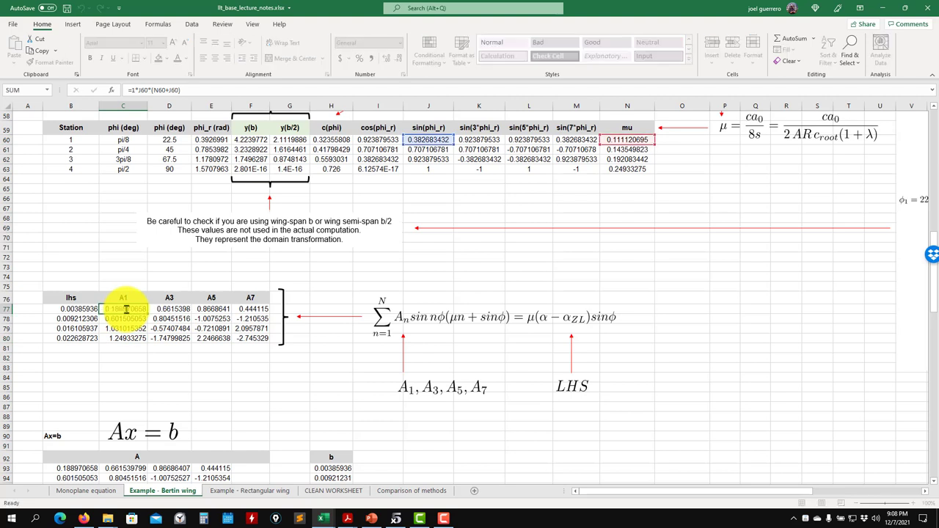
key("Escape")
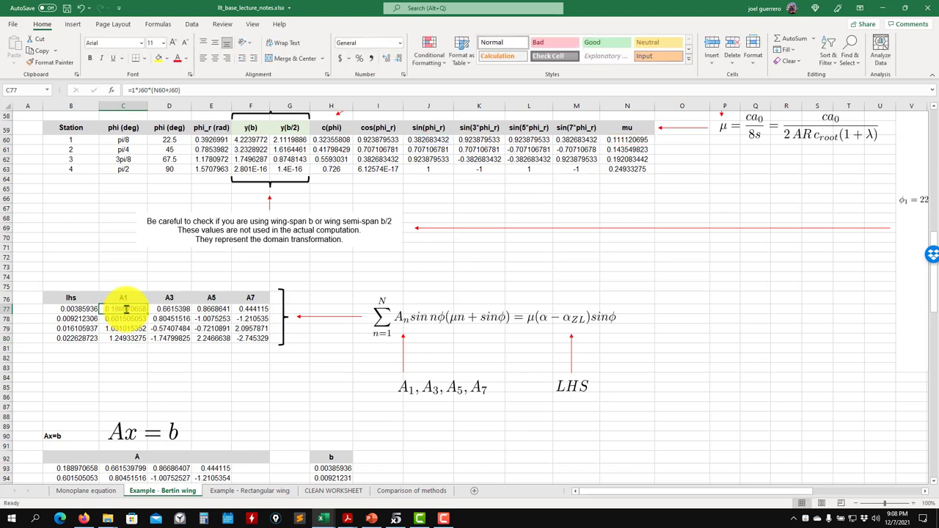
Examine the Ax=b system from cell B93 through its inverse-matrix solution to the CL, delta and e results.
scroll(225, 404, "down", 2)
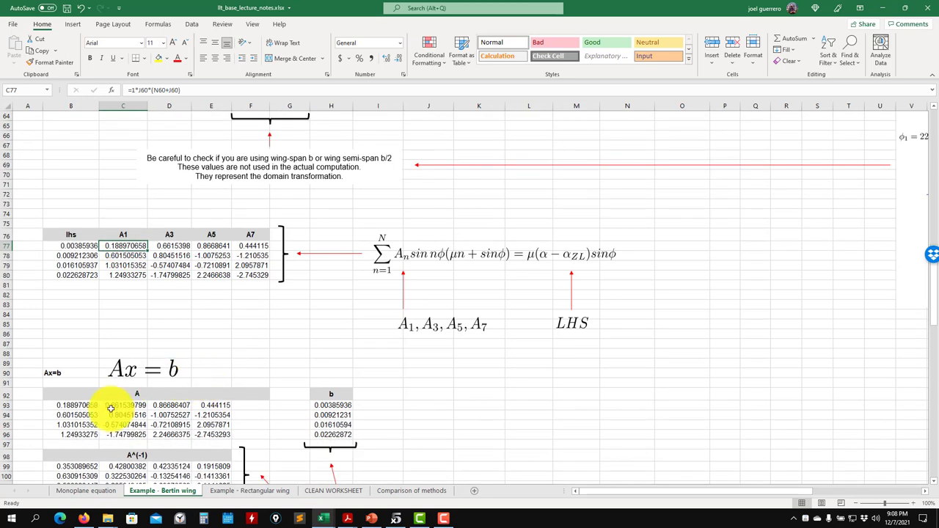
left_click(73, 404)
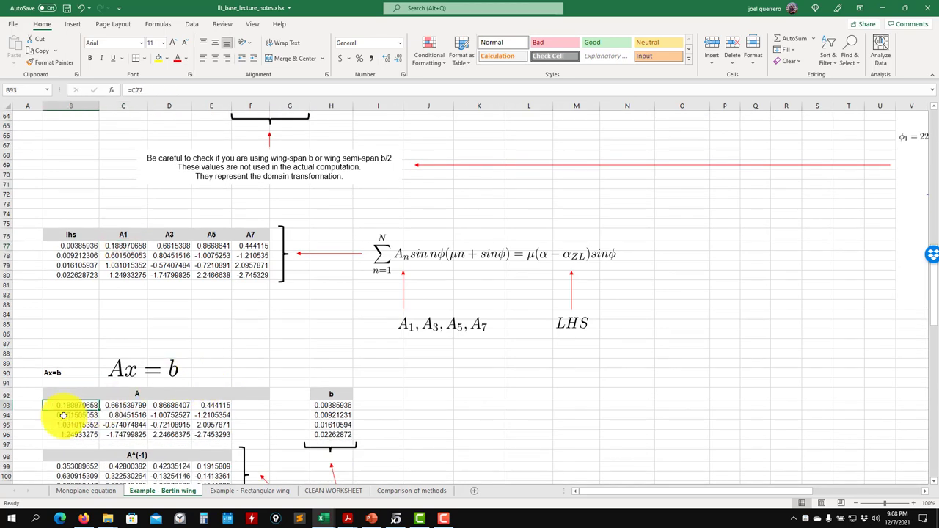
scroll(210, 433, "down", 3)
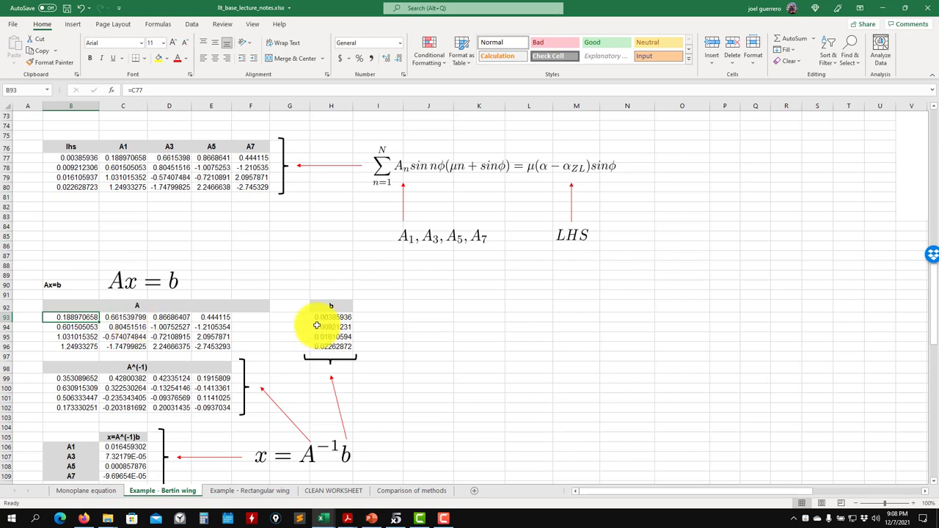
scroll(50, 354, "down", 2)
scroll(50, 354, "down", 2)
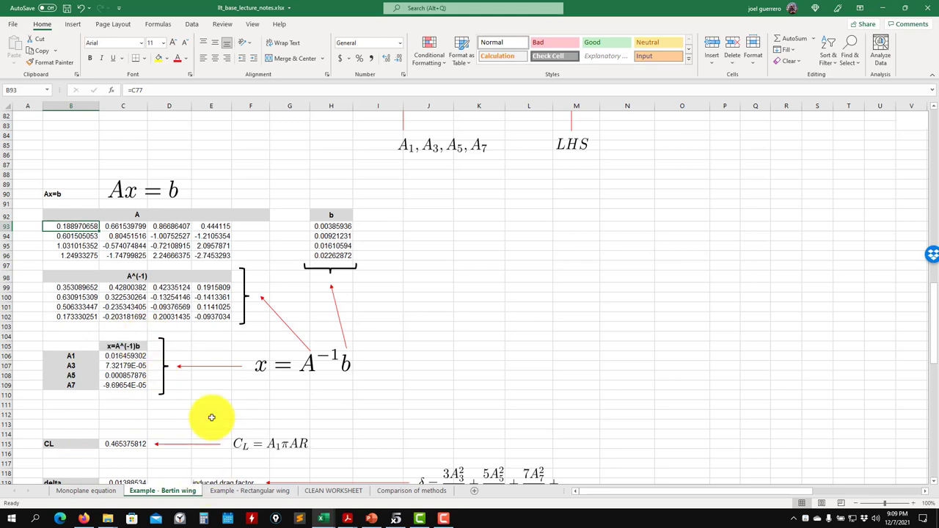
scroll(195, 387, "down", 2)
scroll(193, 380, "down", 1)
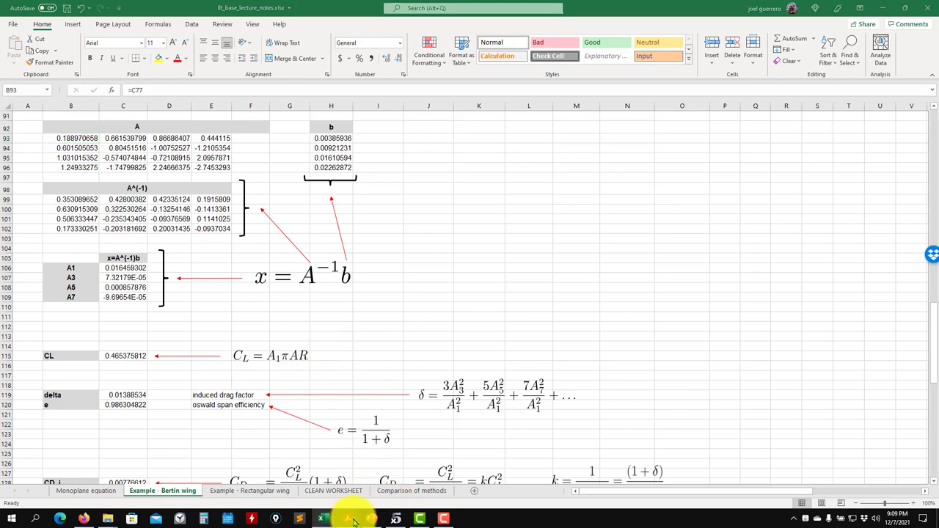
Switch to Chapter_04.pdf, compare the A1 to A7 solution and lift coefficient on slide 156, and return to the workbook.
mouse_move(355, 512)
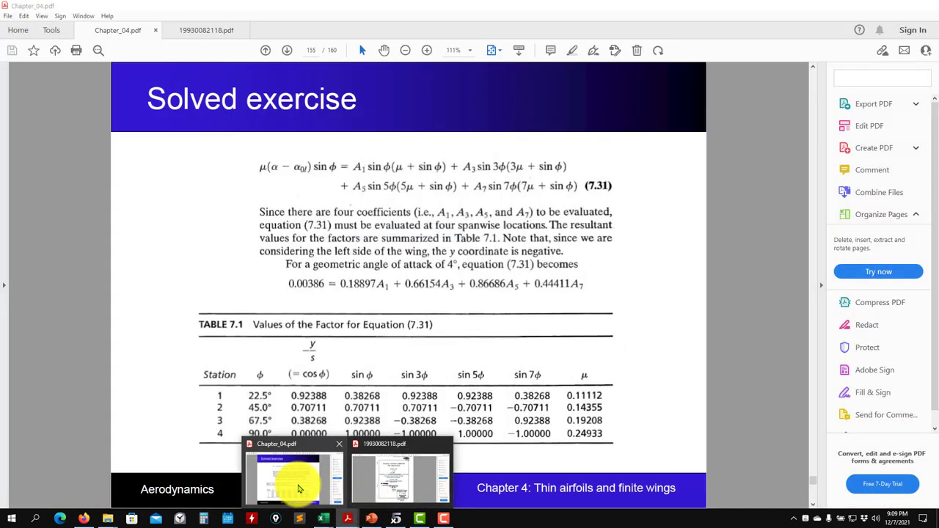
left_click(299, 488)
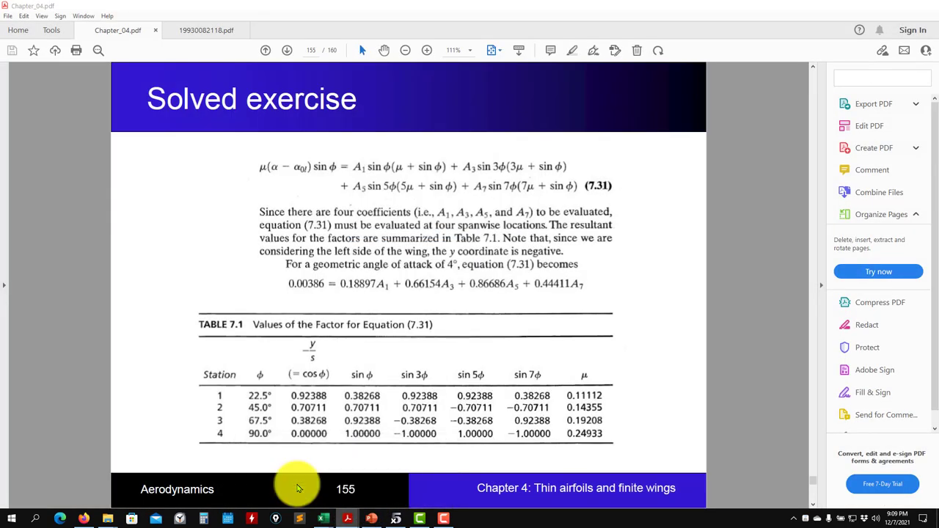
scroll(367, 407, "down", 2)
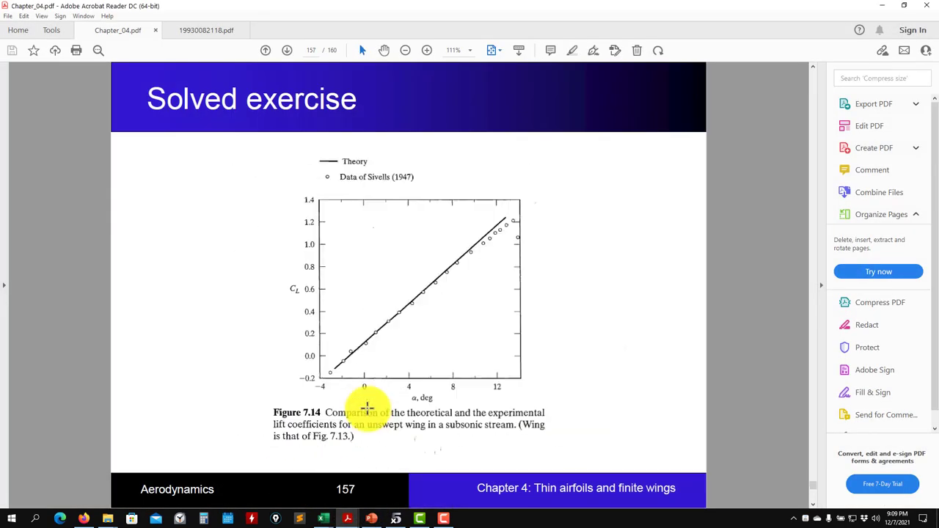
scroll(372, 393, "up", 1)
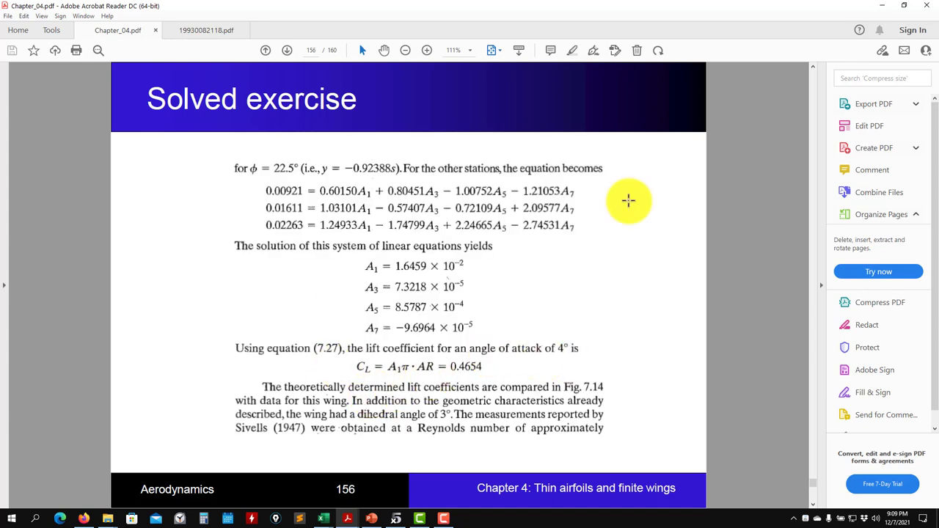
left_click(881, 6)
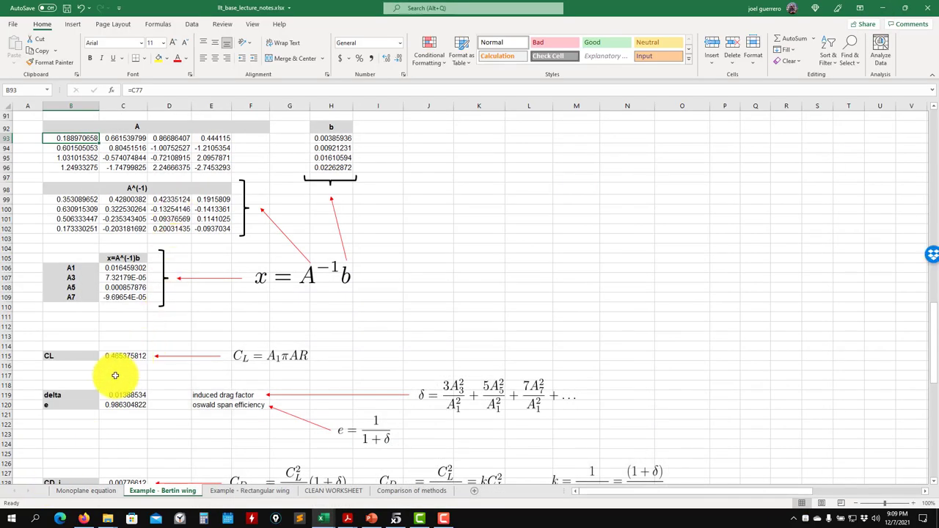
Switch to 19930082118.pdf, examine Figure 4's experimental and calculated curves for the NACA 65-210 wing, and return to the workbook.
scroll(98, 390, "down", 1)
scroll(98, 389, "down", 3)
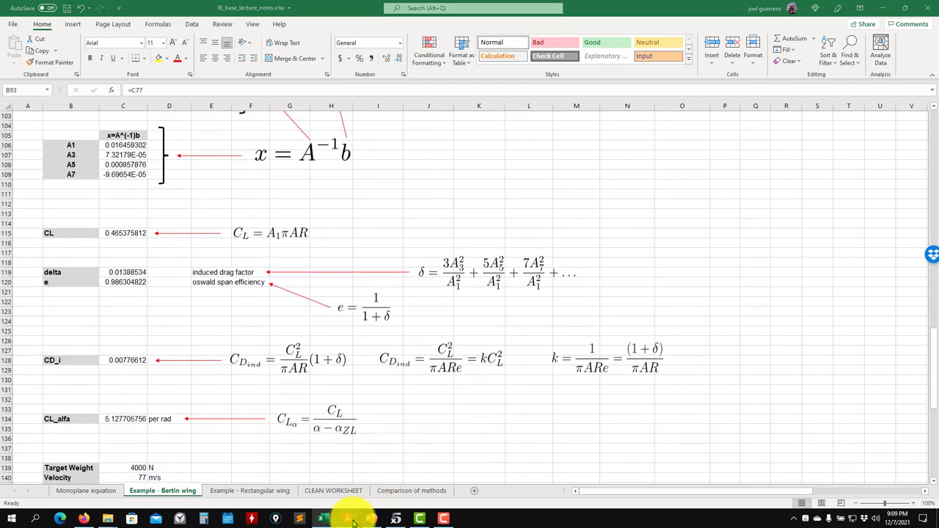
mouse_move(347, 513)
left_click(374, 484)
scroll(309, 302, "down", 7)
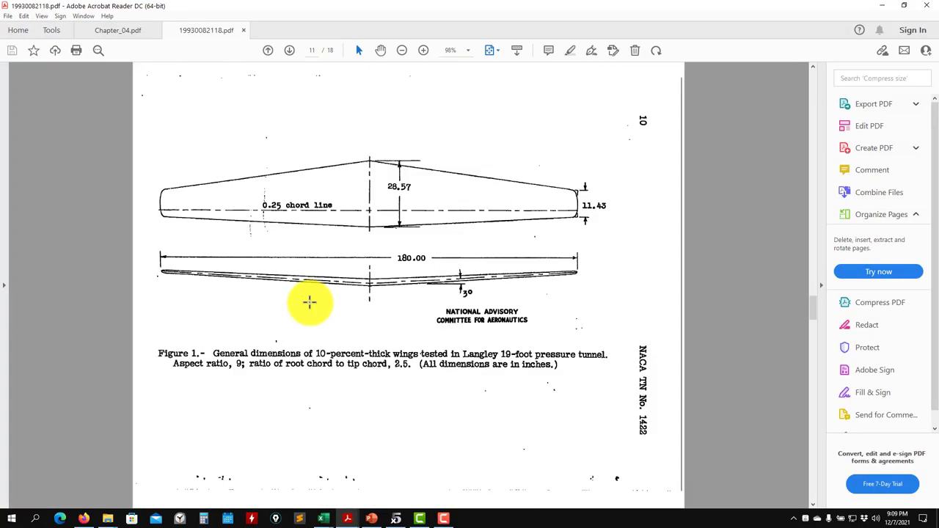
scroll(310, 303, "down", 1)
scroll(309, 302, "up", 1)
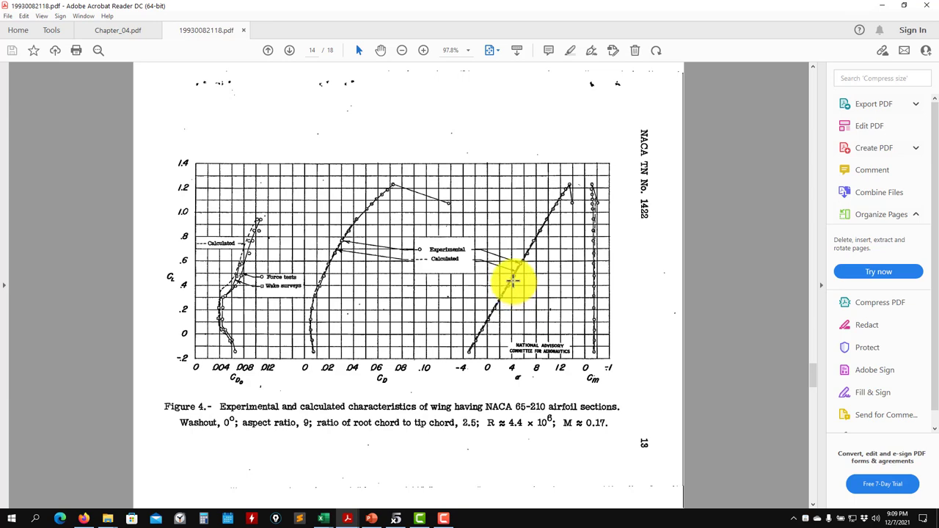
left_click(880, 9)
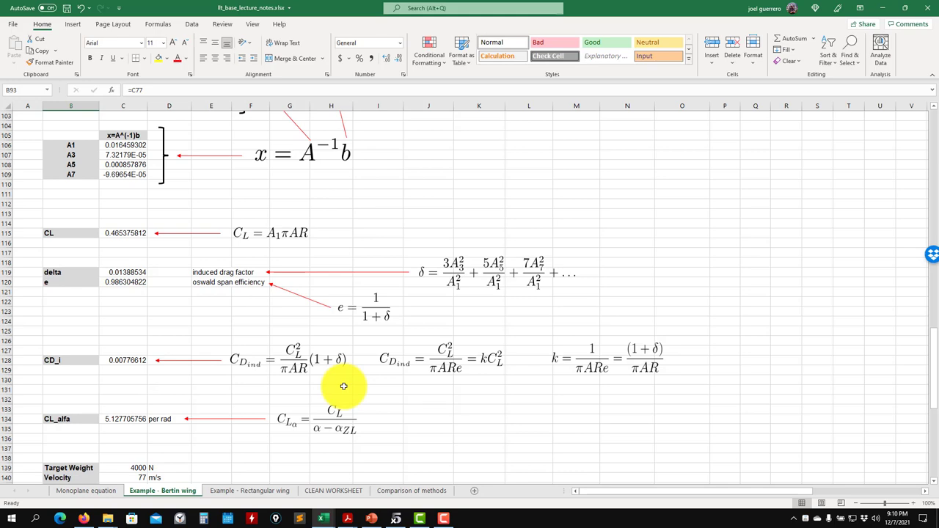
Examine the induced drag, lift-curve slope, lift and level-flight velocity results alongside their formulas.
scroll(74, 370, "down", 2)
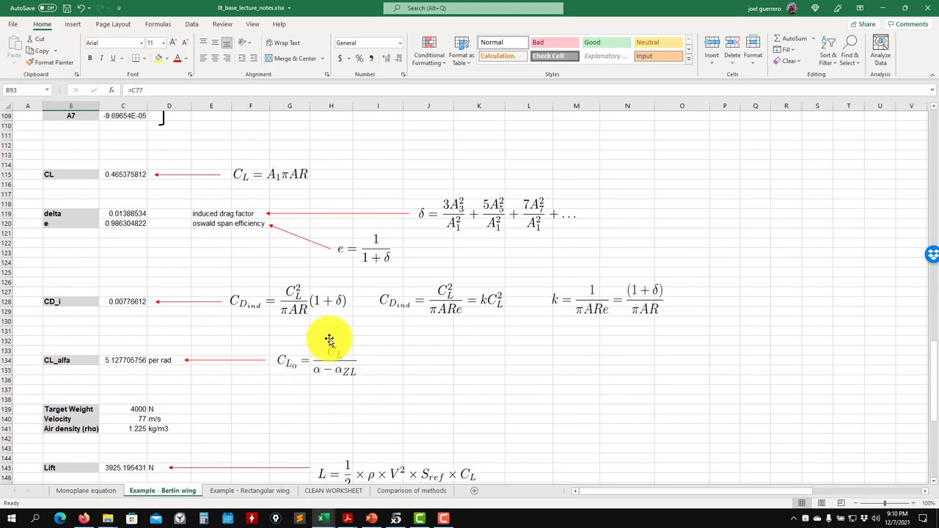
scroll(256, 363, "down", 3)
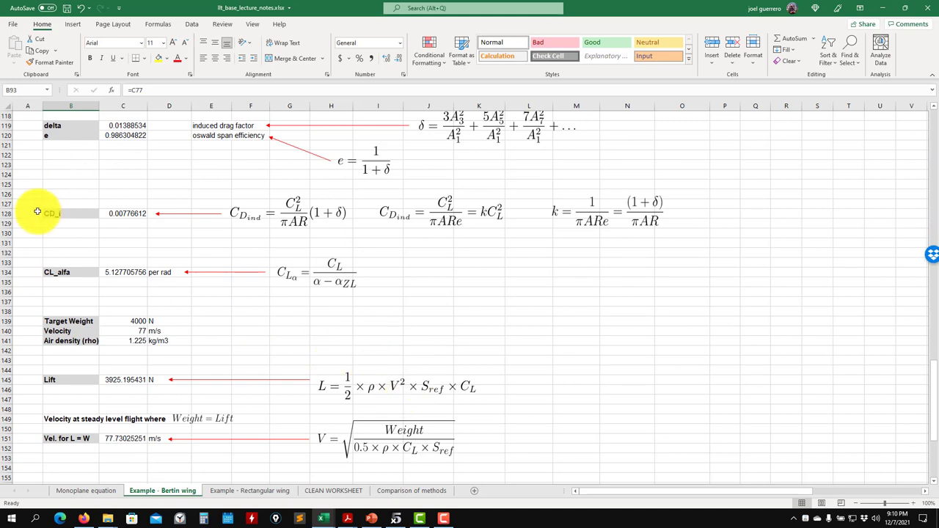
scroll(59, 214, "up", 1)
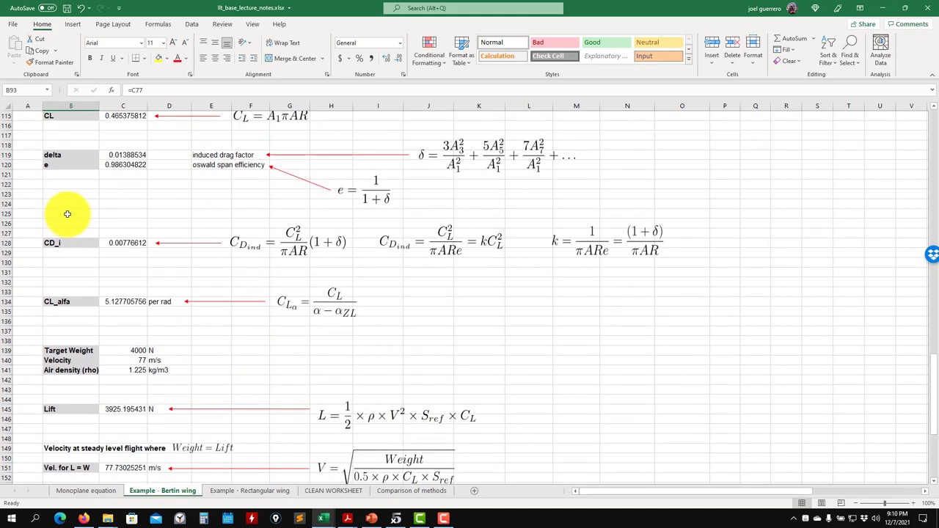
scroll(69, 203, "up", 1)
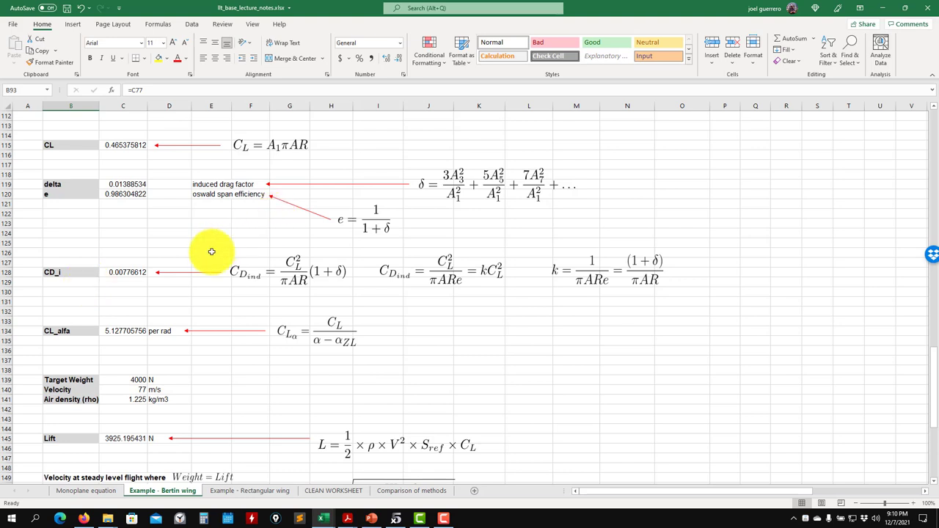
scroll(208, 248, "up", 1)
scroll(206, 253, "down", 3)
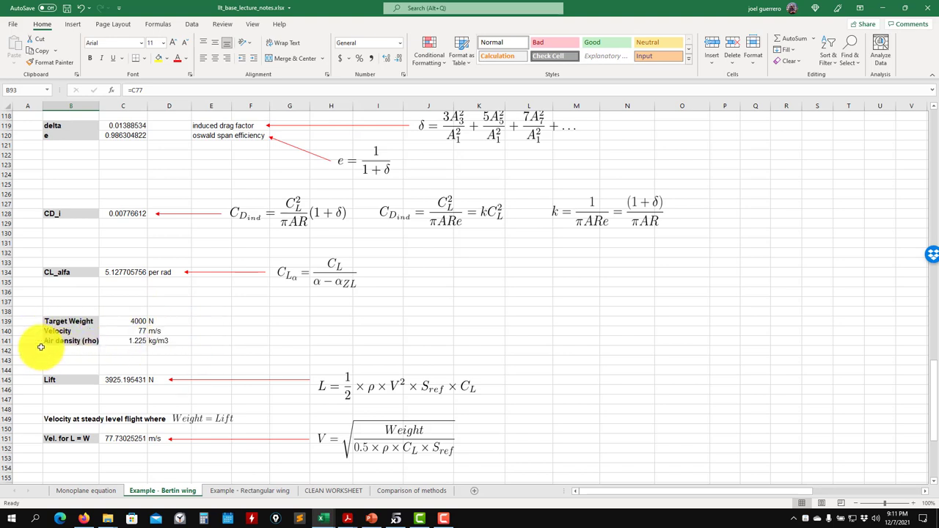
Set the air density to 1 kg/m3 and the velocity to 86 m/s in the lift calculation.
left_click(132, 345)
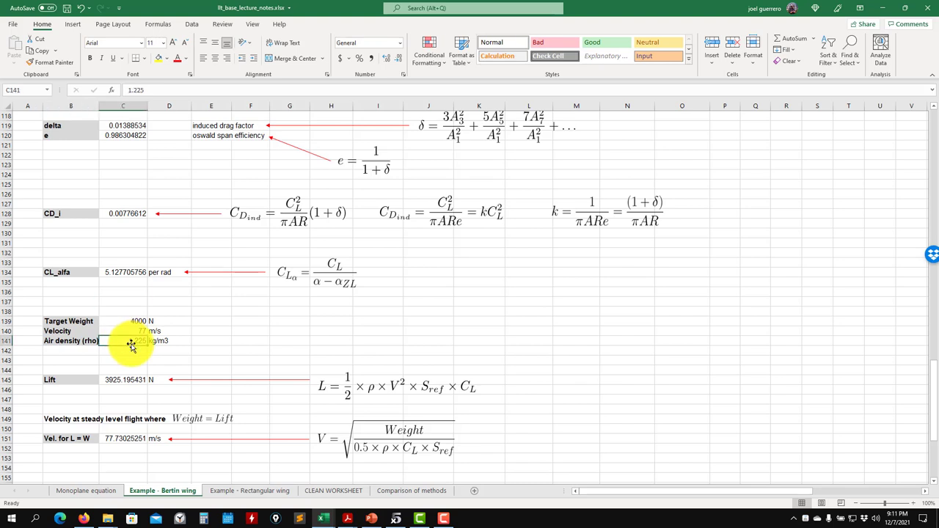
type("1")
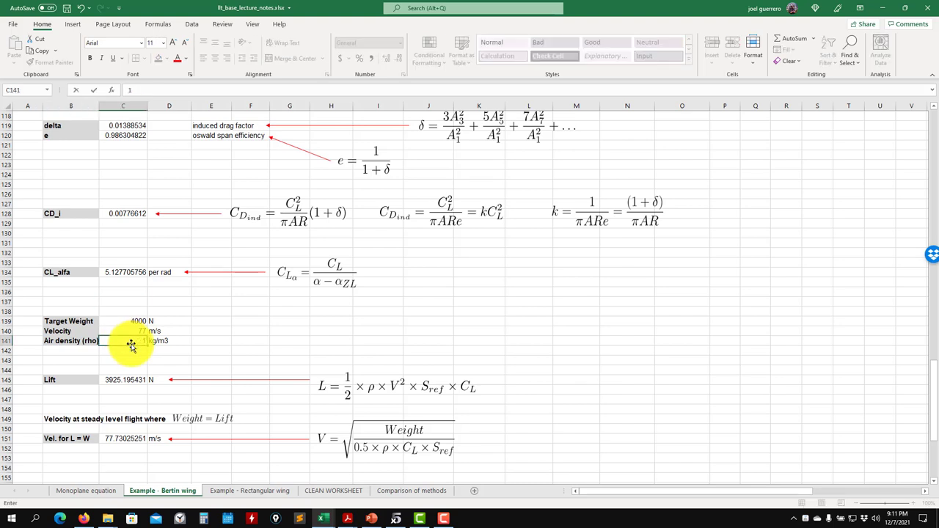
key("Return")
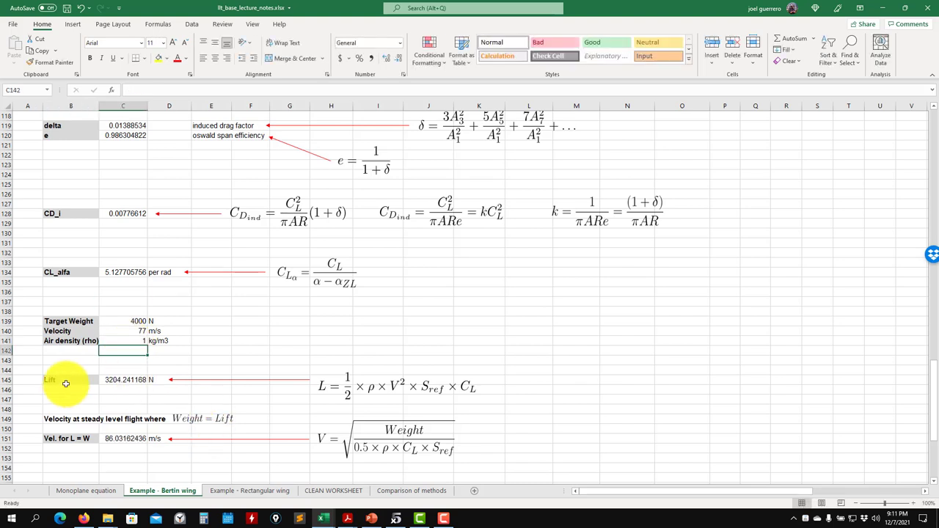
left_click(131, 331)
type("86")
key("Return")
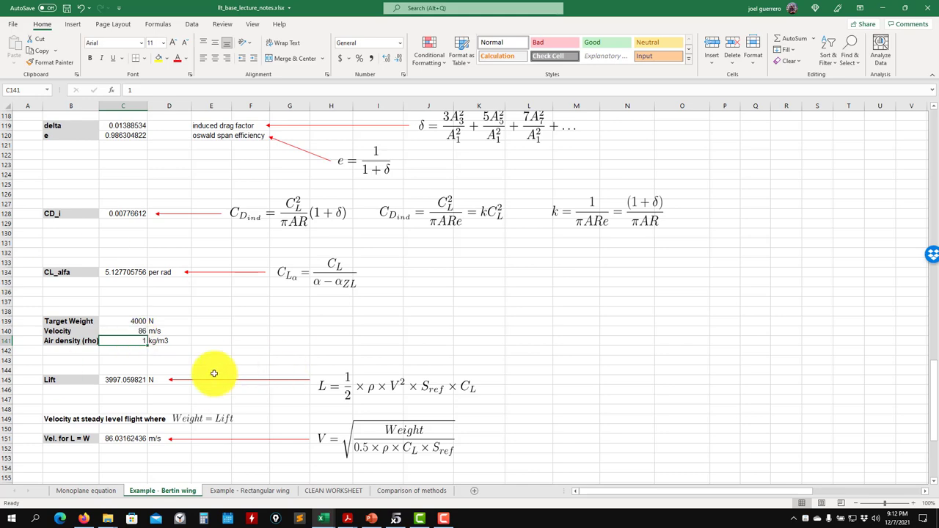
Set the angle of attack to 1 degree in the wing inputs and check the lift and level-flight velocity results.
scroll(189, 339, "up", 20)
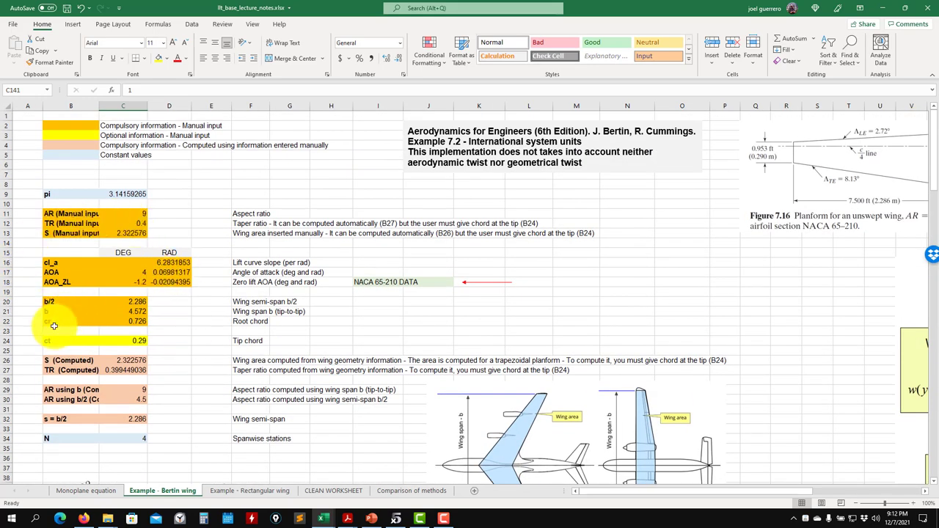
left_click(141, 274)
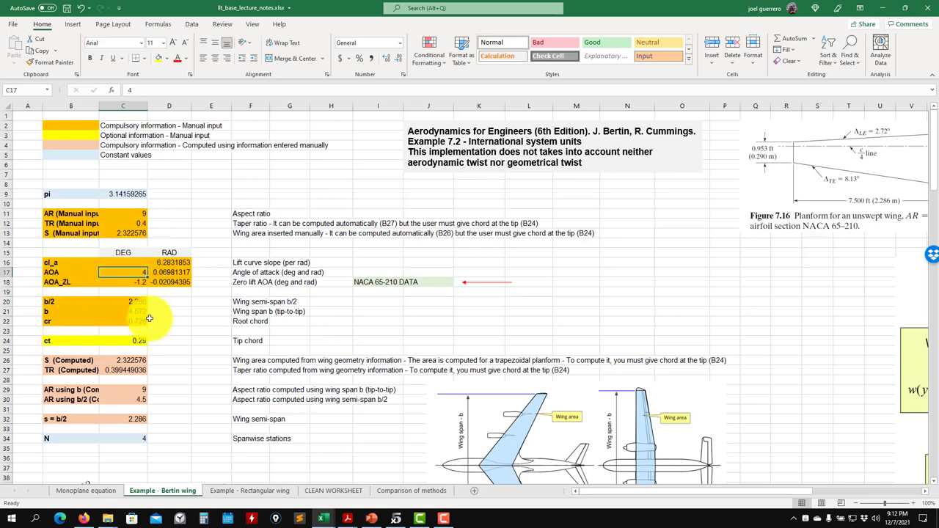
key("Return")
scroll(143, 318, "down", 20)
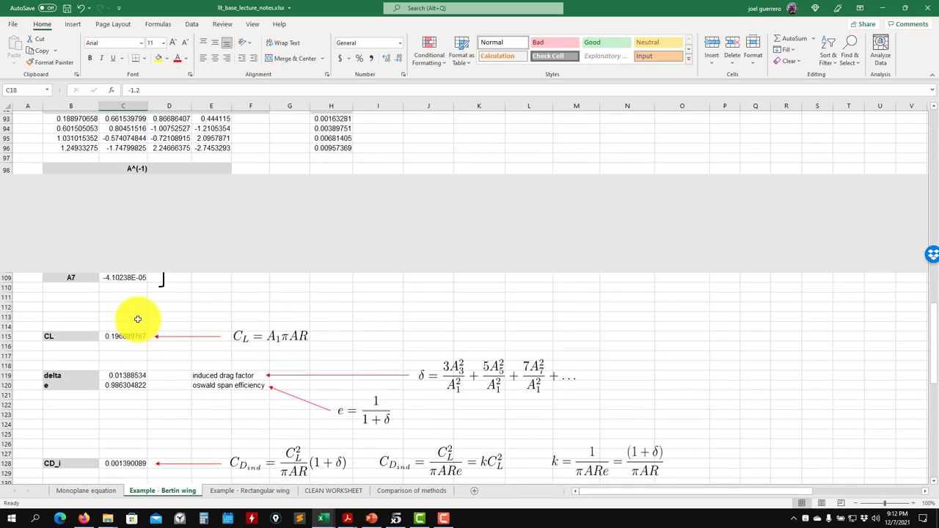
scroll(138, 319, "down", 20)
scroll(136, 308, "up", 15)
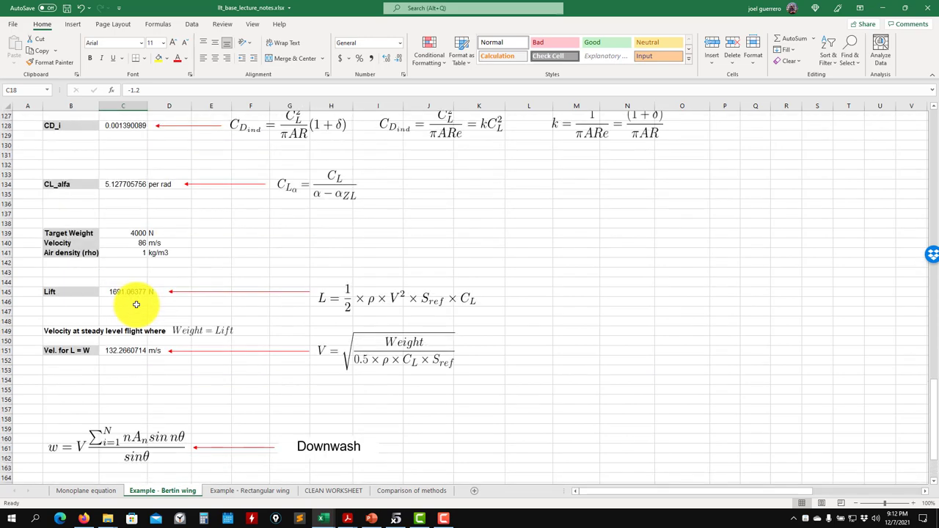
Set the air density to 1.225 kg/m3 and the velocity to 120 m/s in the lift calculation.
left_click(141, 254)
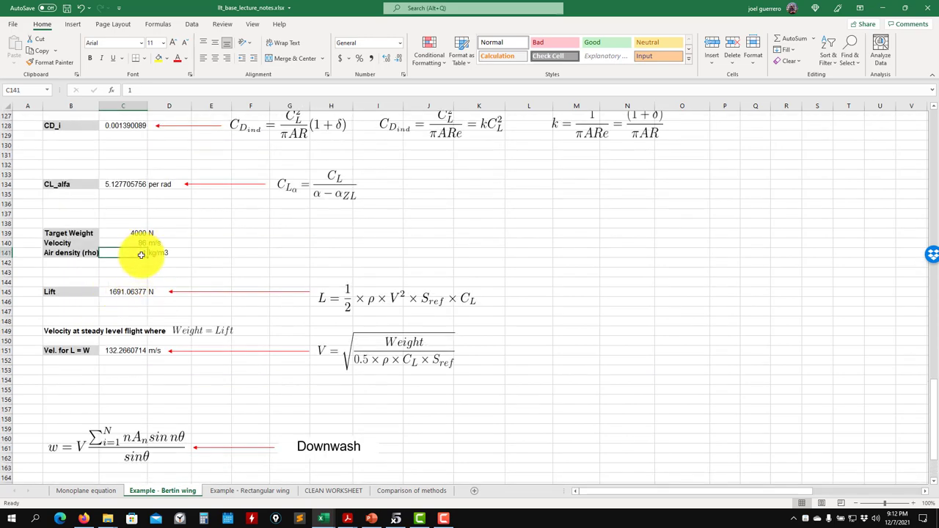
type("1.225")
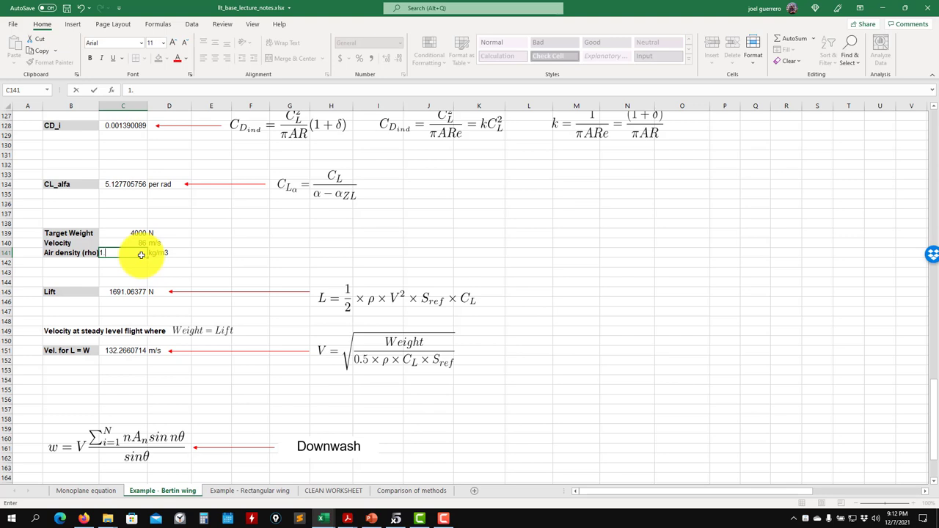
key("Return")
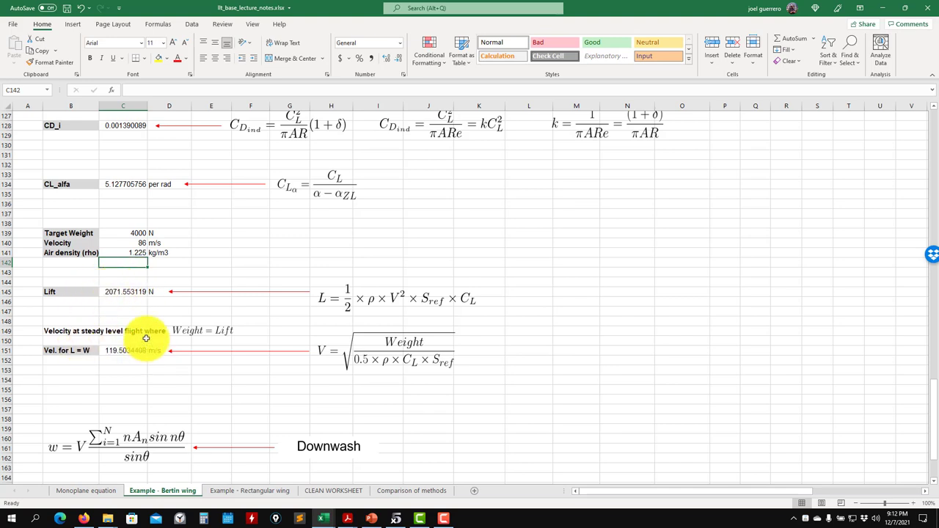
left_click(130, 243)
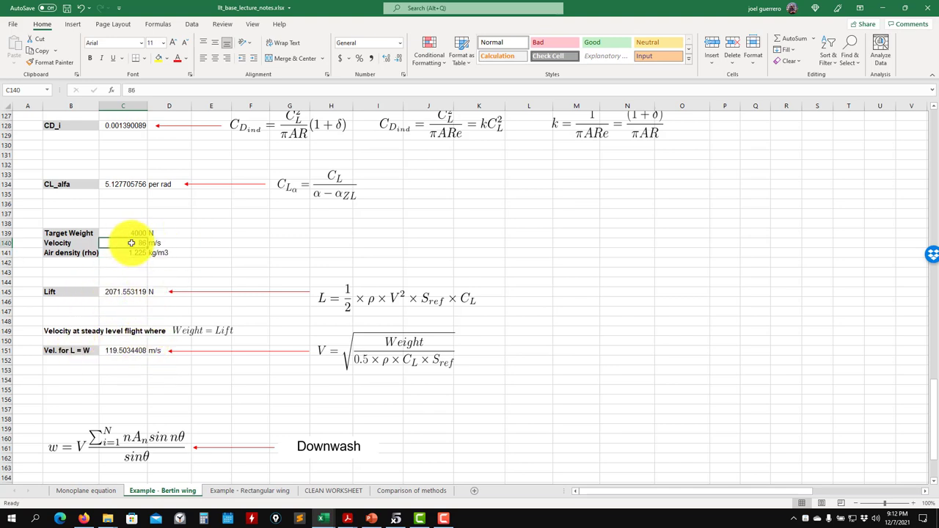
type("120")
key("Return")
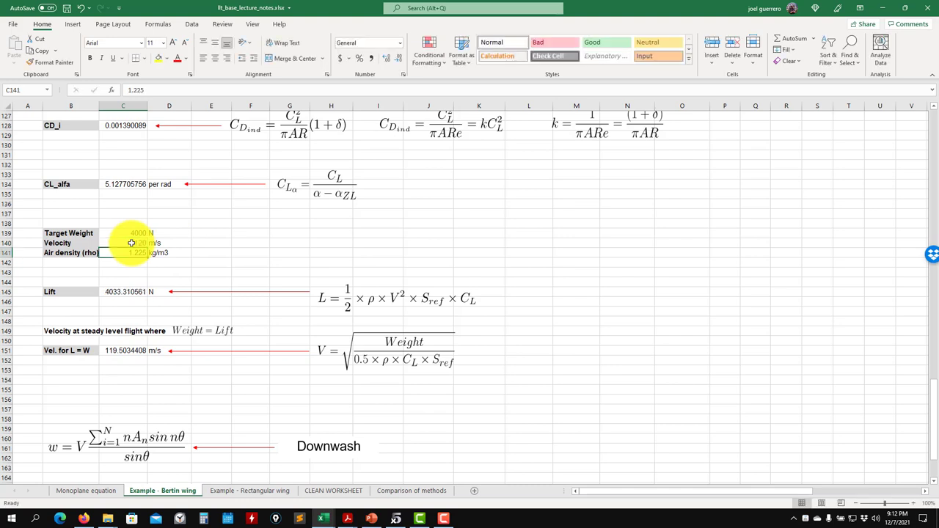
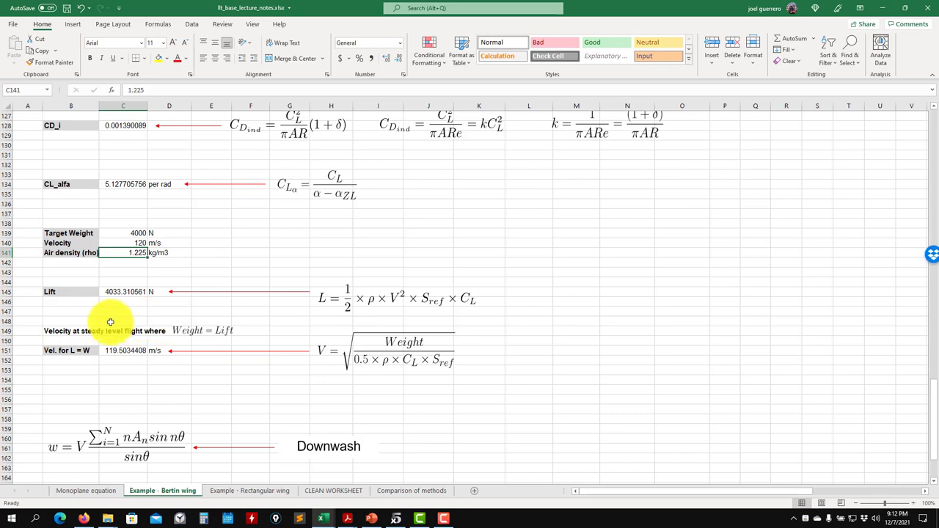
Undo the trial changes to velocity, air density and angle of attack, review the lift results, and minimize the workbook.
scroll(299, 256, "up", 20)
scroll(488, 270, "up", 10)
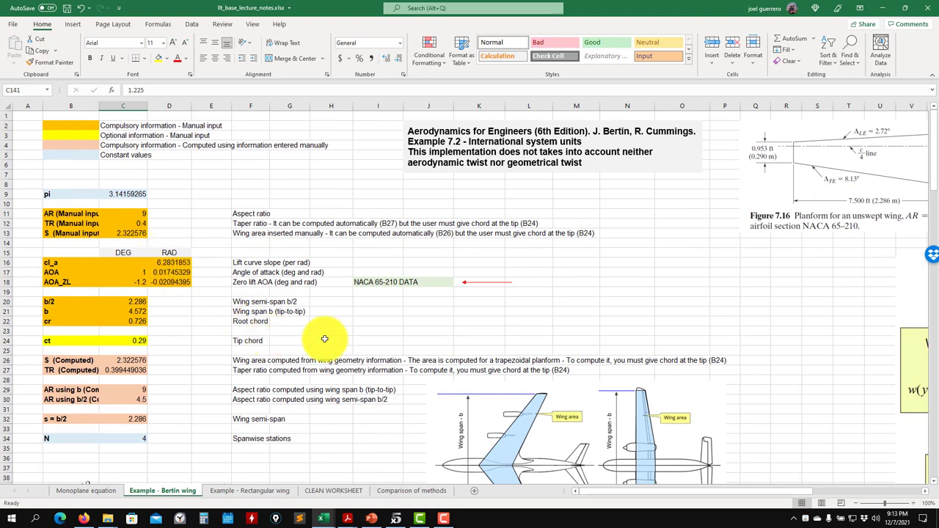
scroll(851, 331, "down", 20)
left_click_drag(921, 451, 927, 158)
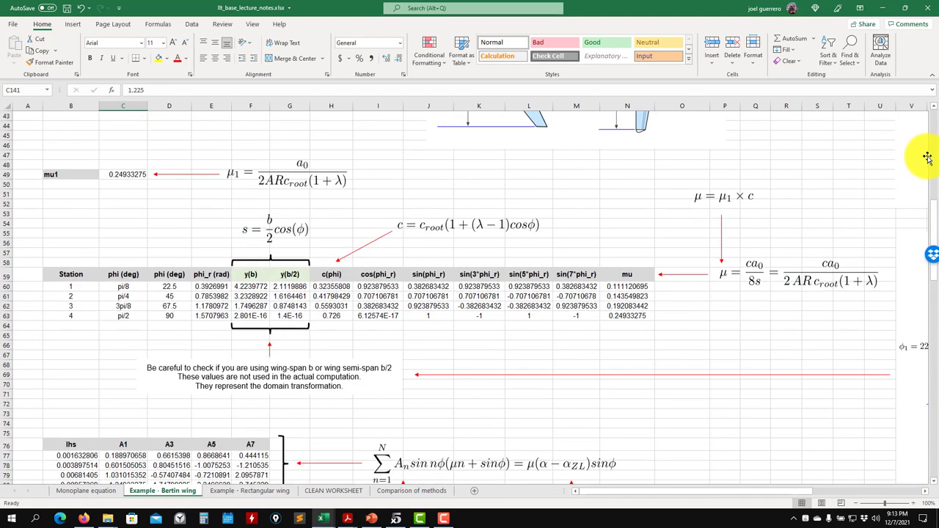
left_click_drag(931, 213, 922, 139)
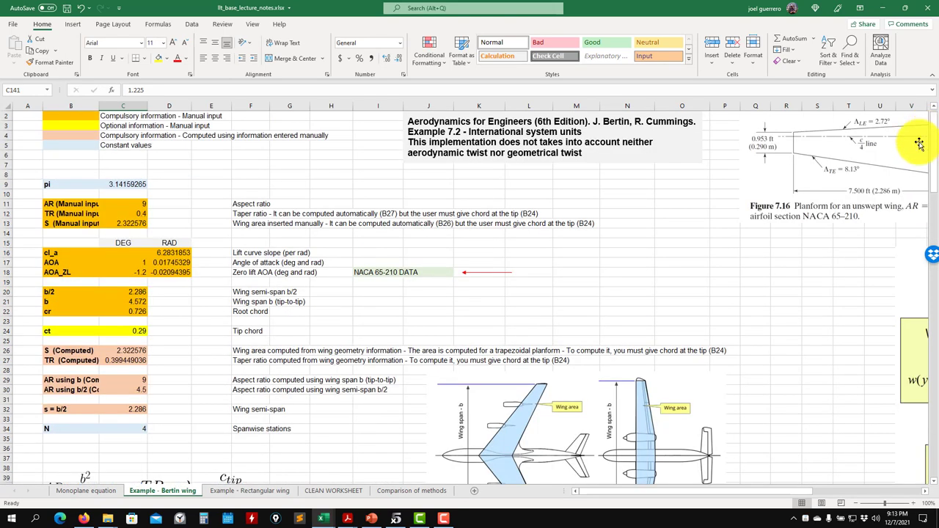
key("Up")
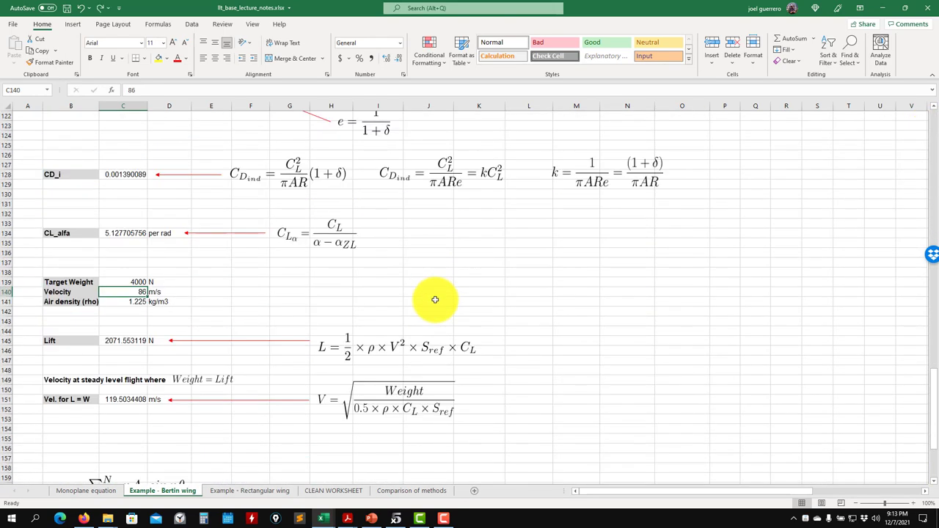
key("ctrl+z")
key("ctrl+z")
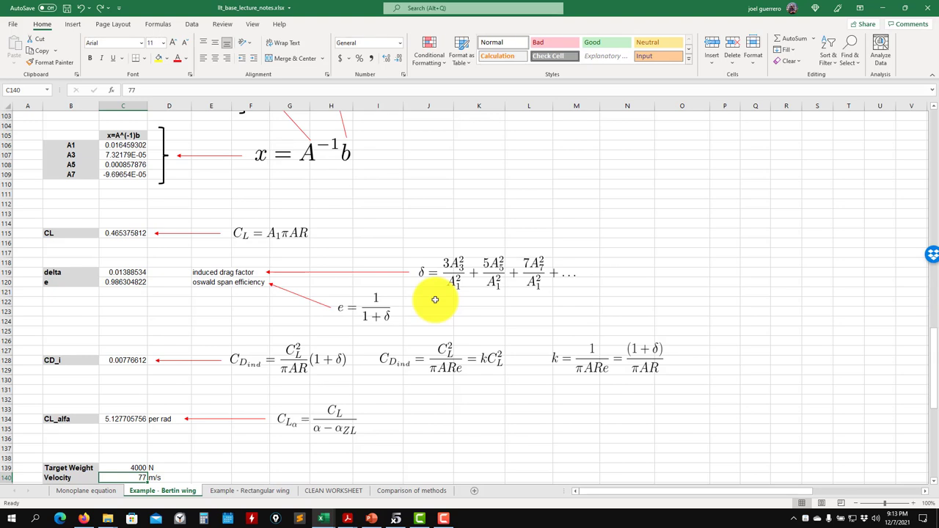
scroll(435, 302, "down", 7)
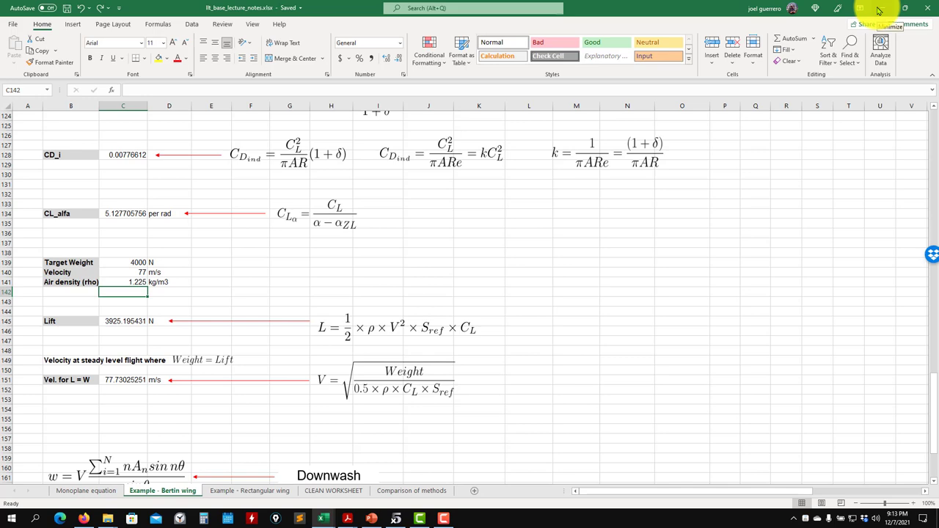
left_click(878, 10)
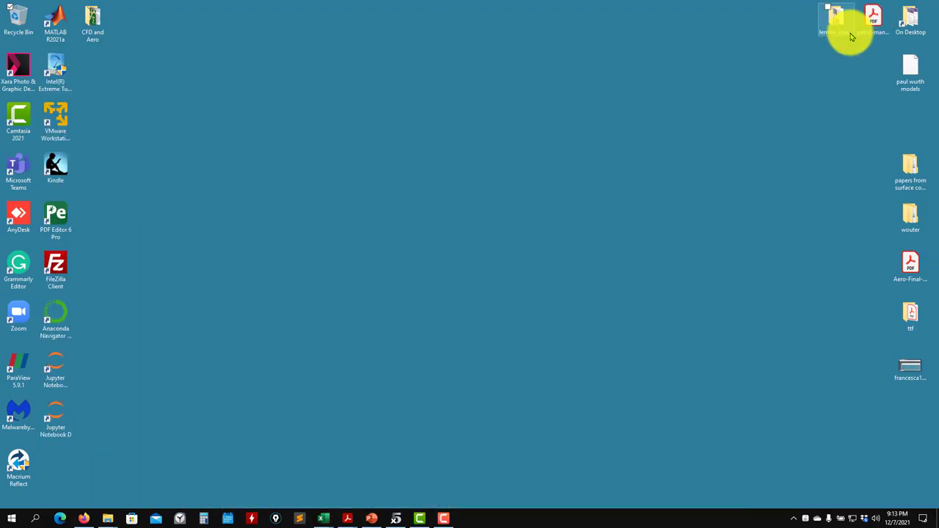
Switch to xflr5, quit the open wing session, and relaunch xflr5 from the CFD and Aero folder in a maximized window.
left_click(396, 518)
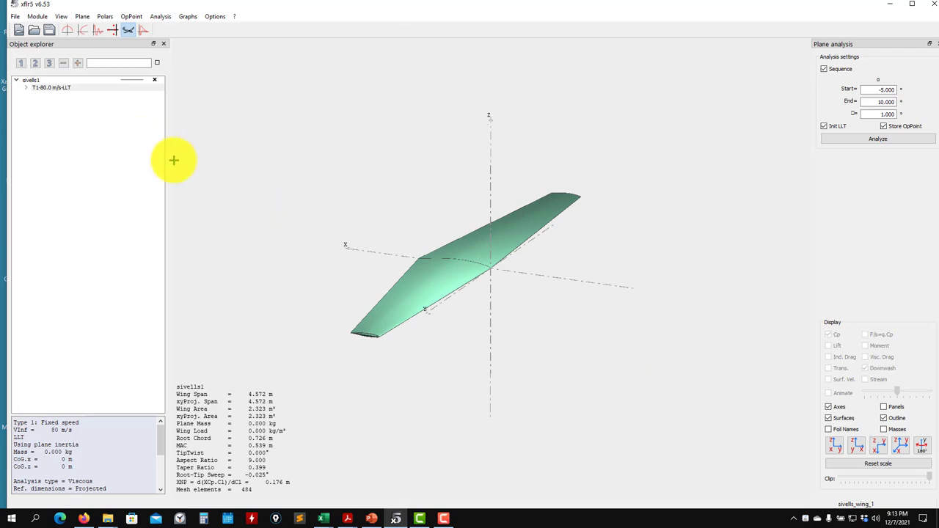
left_click(14, 16)
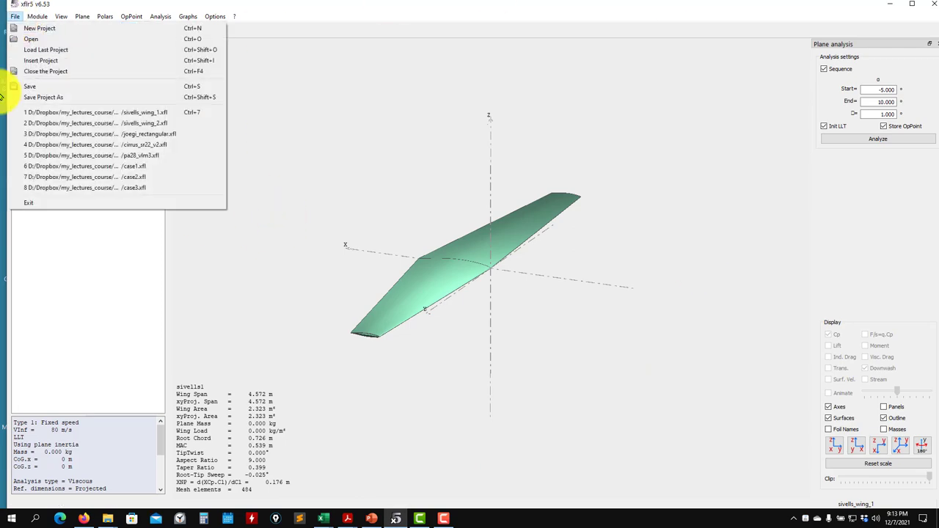
left_click(28, 202)
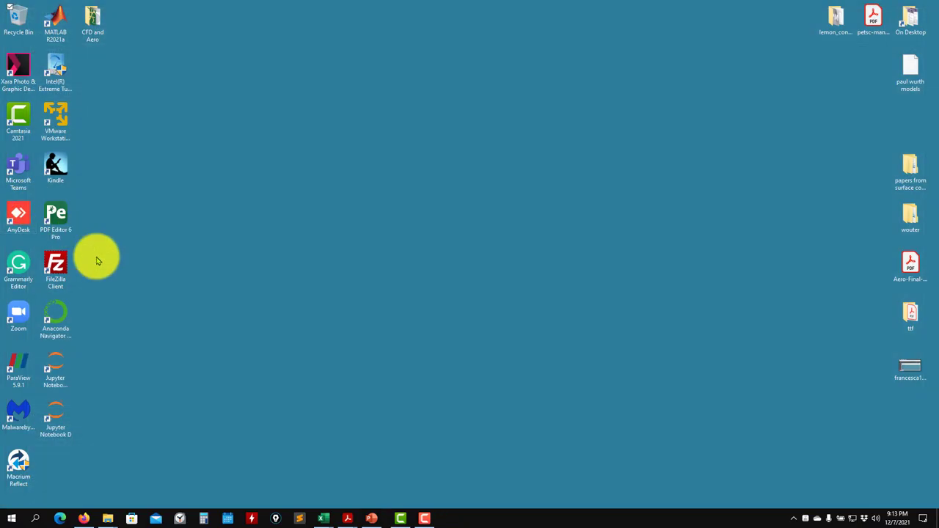
double_click(94, 25)
double_click(443, 172)
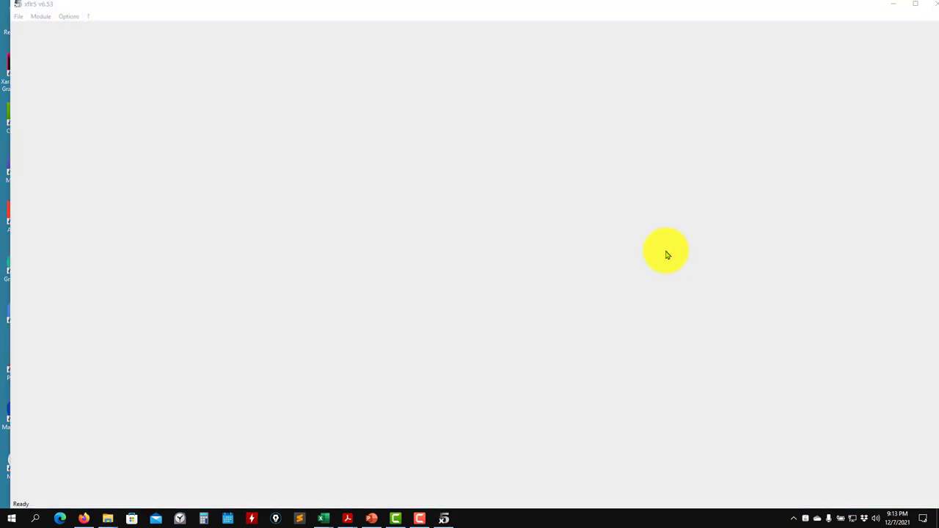
left_click(913, 8)
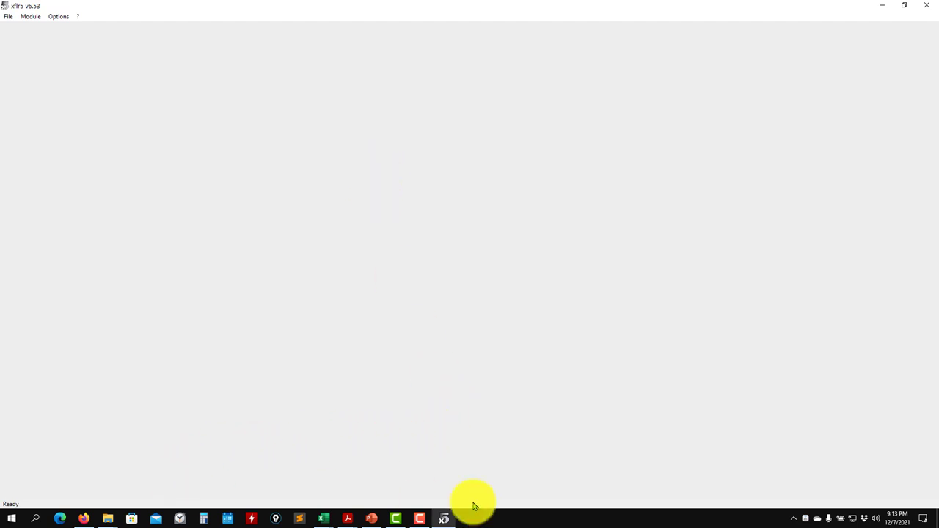
Look at the aero2-exercise.pptx slides and check which lecture PDFs are open.
left_click(374, 521)
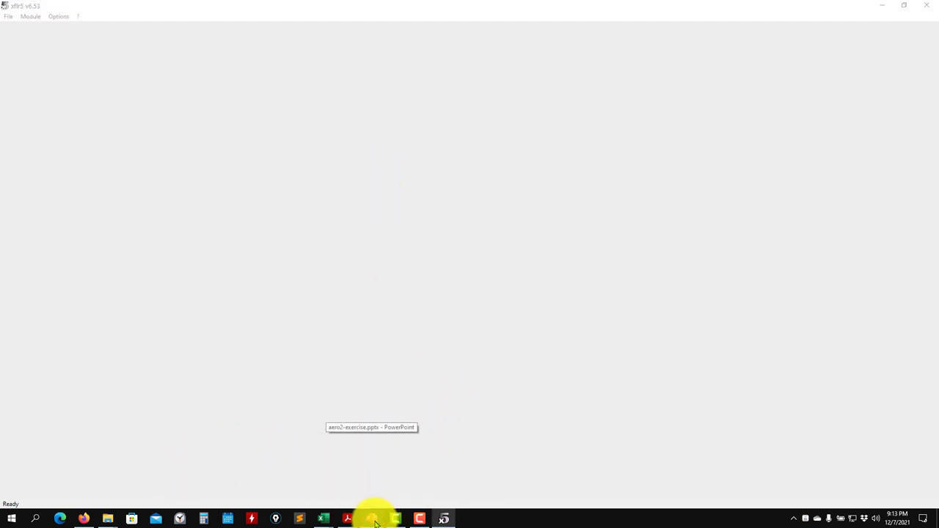
left_click(882, 8)
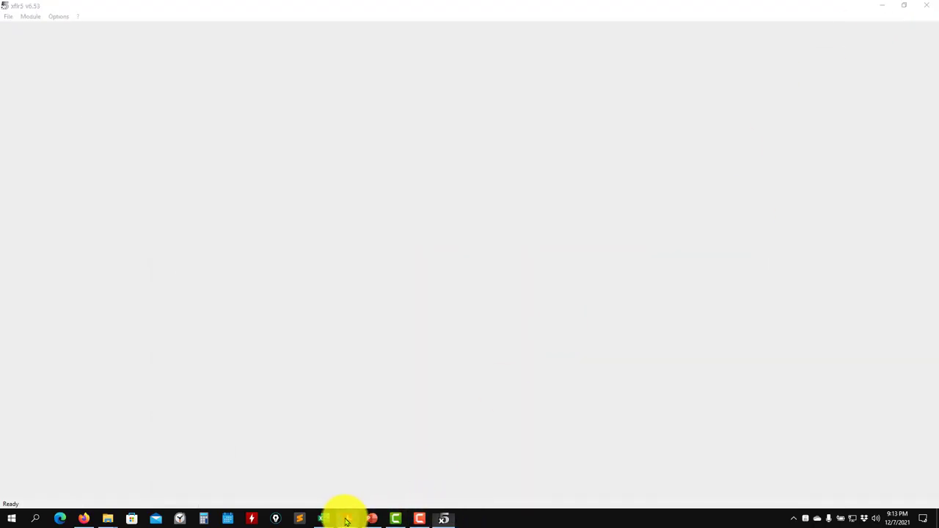
mouse_move(349, 521)
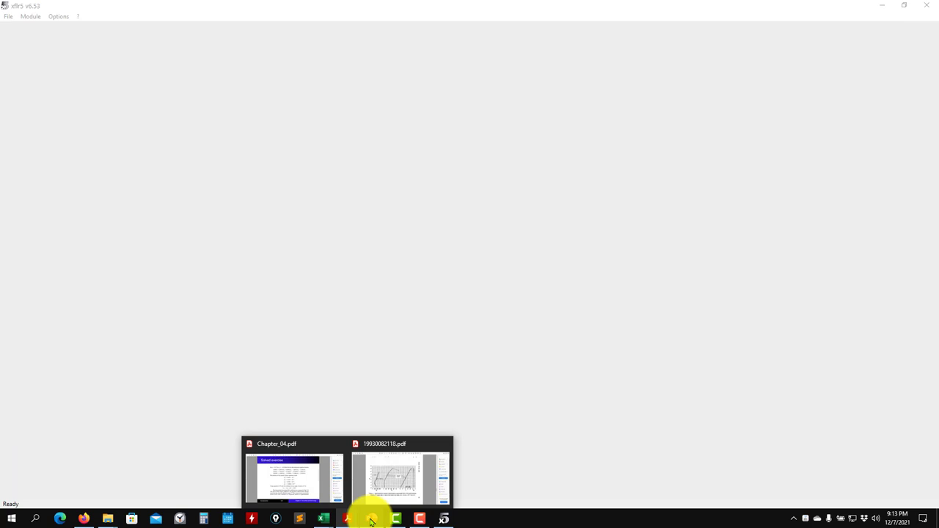
left_click(372, 520)
left_click(372, 520)
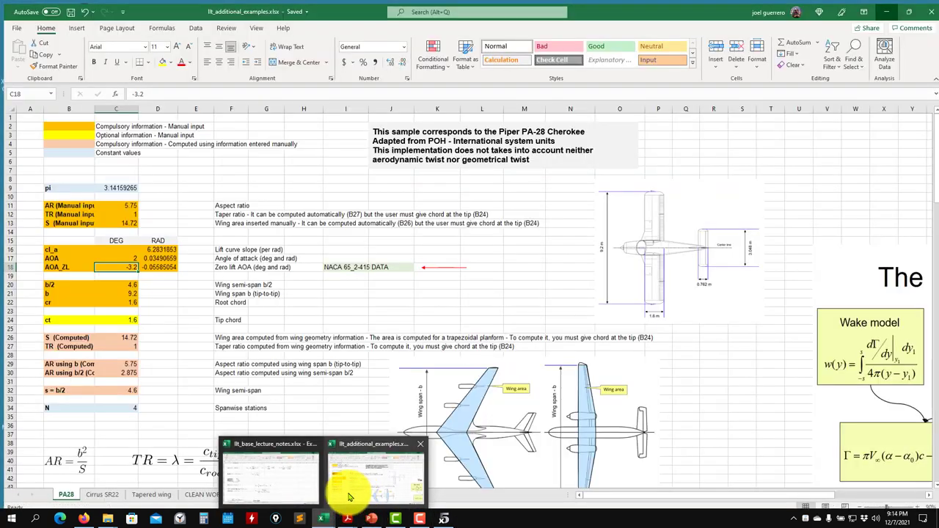
Review the wing inputs and planform figure on the Example - Bertin wing sheet of llt_base_lecture_notes.xlsx, and minimize the workbook.
left_click(326, 514)
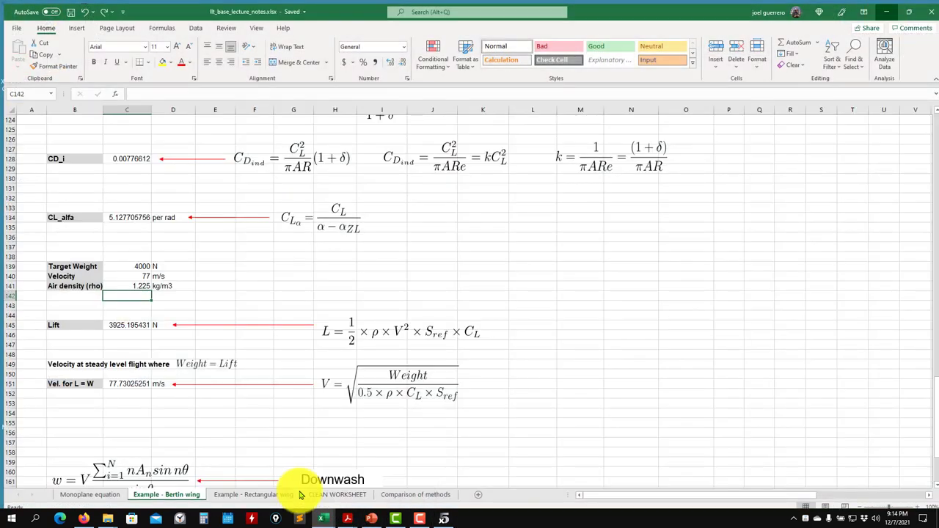
scroll(653, 398, "up", 10)
scroll(653, 398, "up", 20)
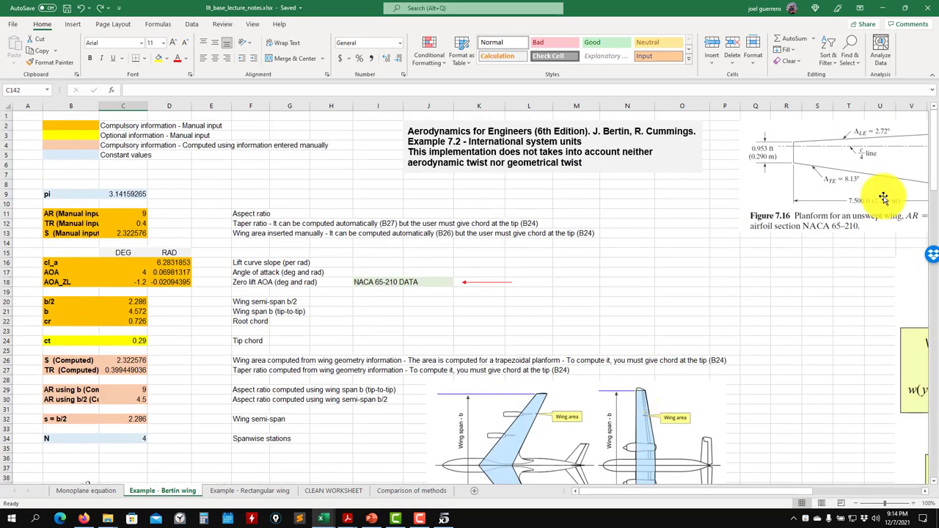
left_click_drag(729, 492, 786, 490)
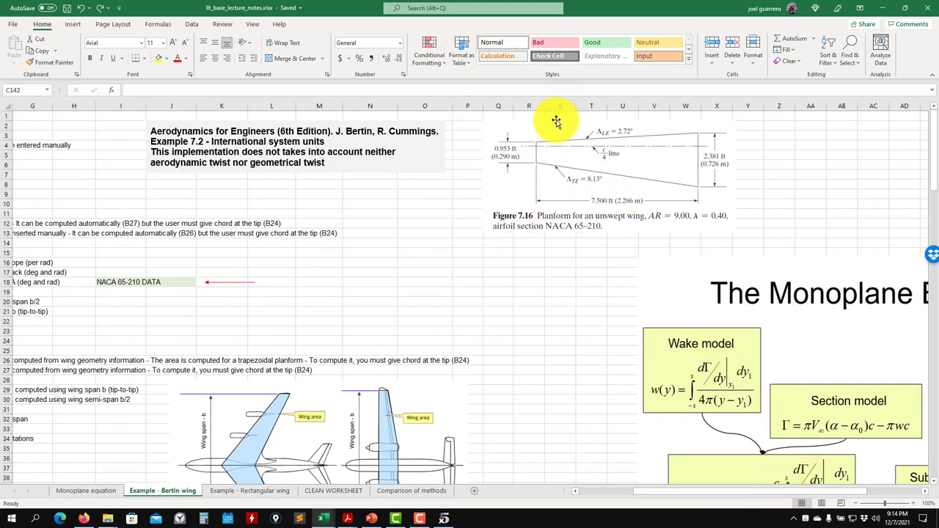
left_click(881, 8)
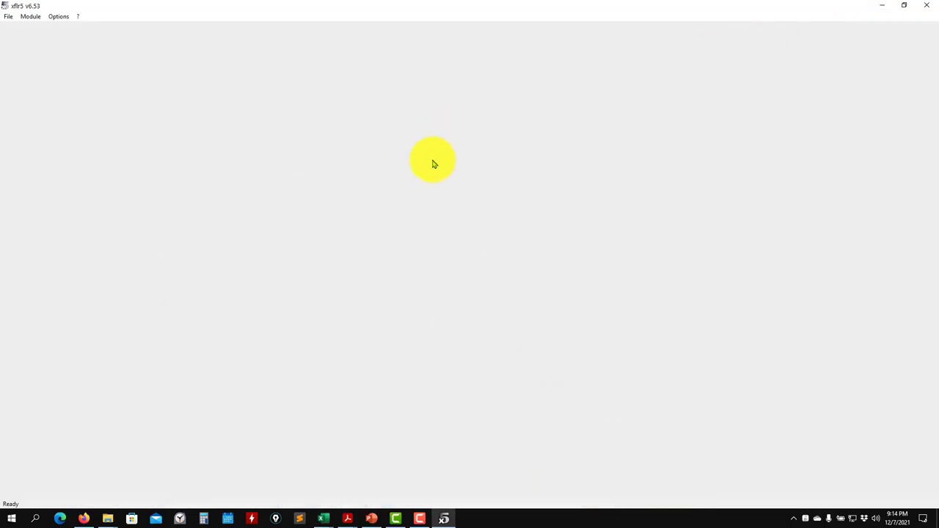
Switch to File Explorer and view the data_files folder inside lecture2's lectures_support_material.
left_click(107, 518)
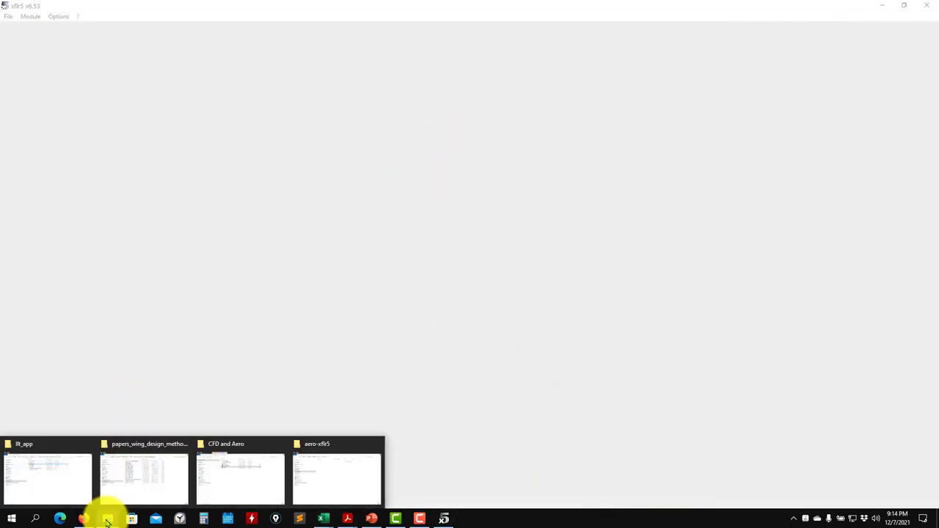
left_click(153, 490)
left_click(332, 148)
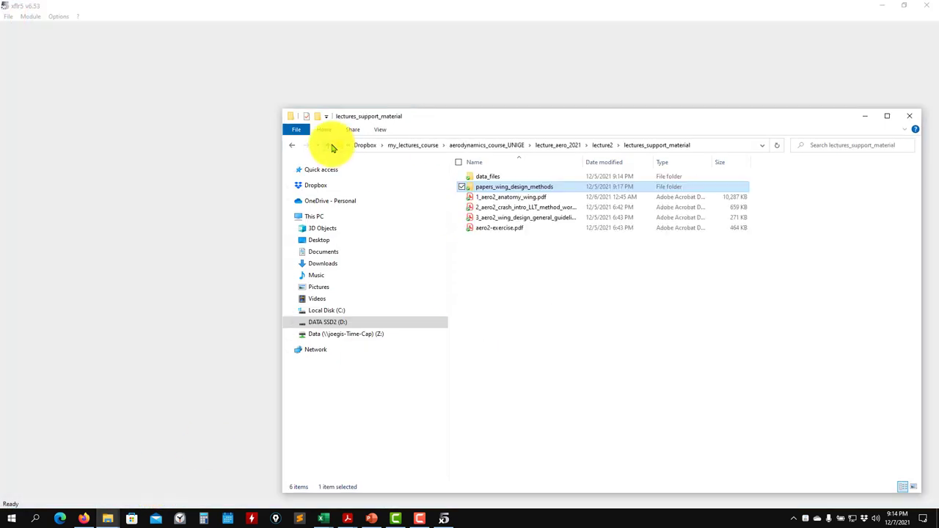
left_click(332, 147)
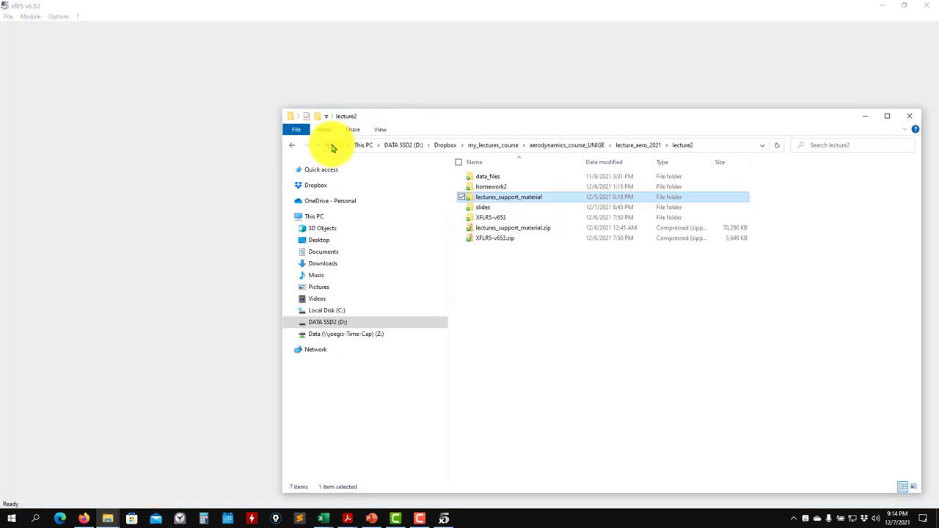
double_click(514, 198)
double_click(478, 177)
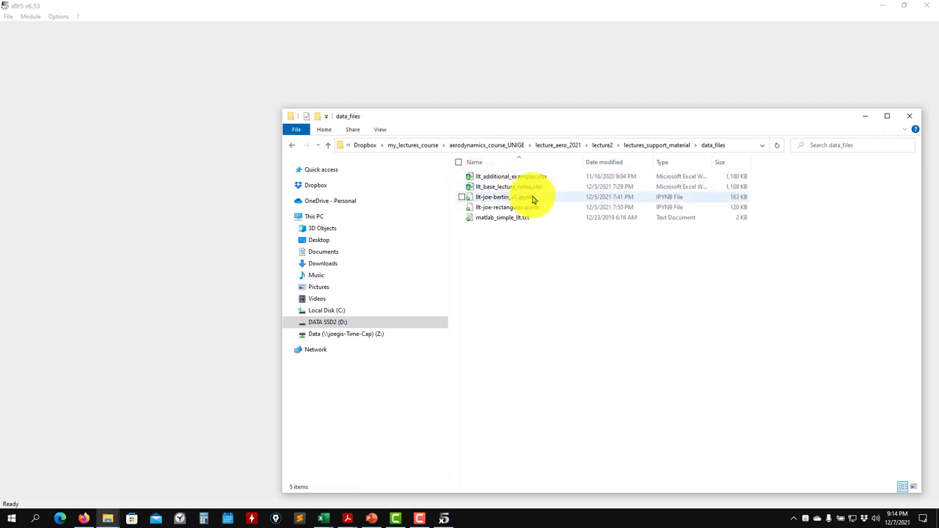
Browse to the sivells_wing folder under lecture2's XFLR5-v653 to see its project files, and minimize the file window.
left_click(330, 148)
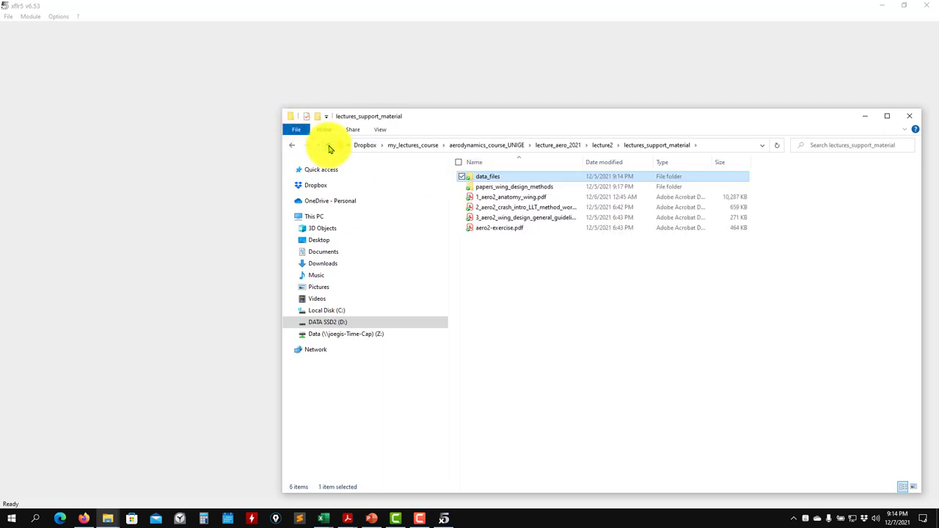
left_click(330, 147)
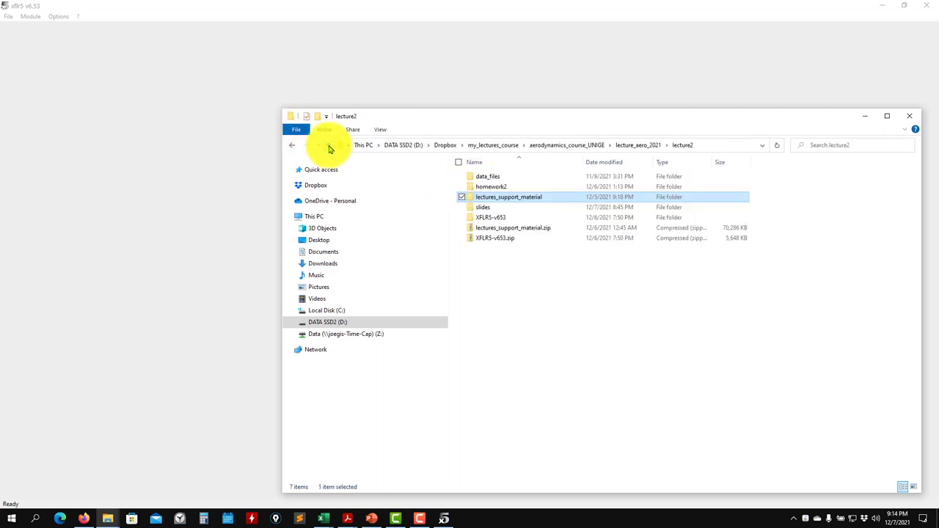
double_click(486, 218)
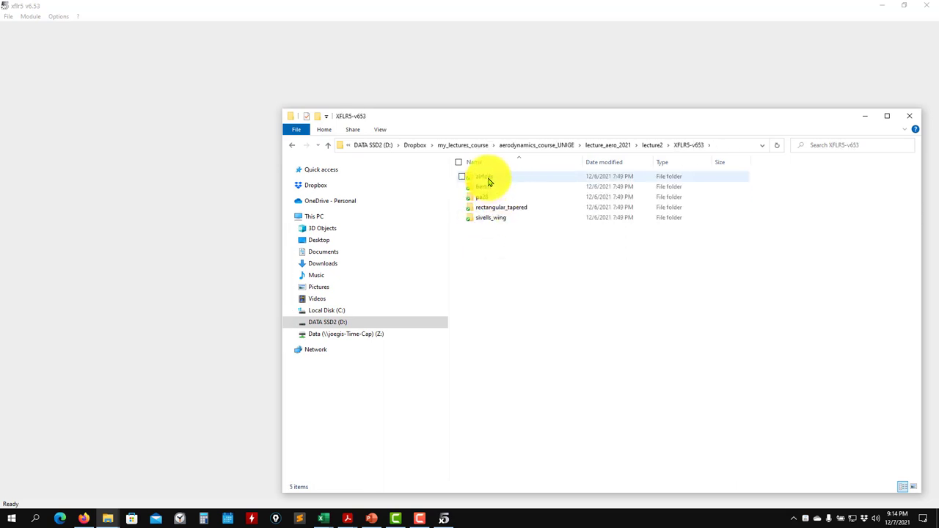
double_click(490, 218)
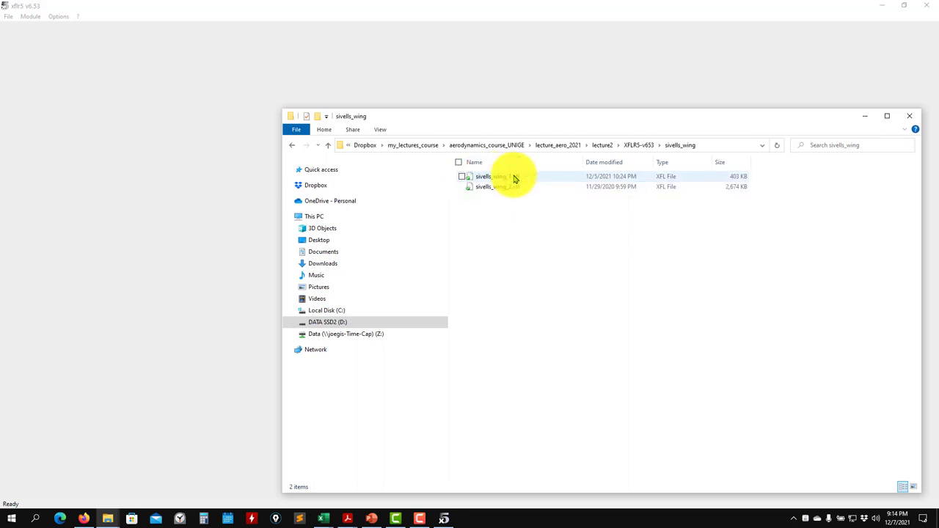
left_click(864, 115)
Open the project sivells_wing_1.xfl in xflr5.
left_click(9, 16)
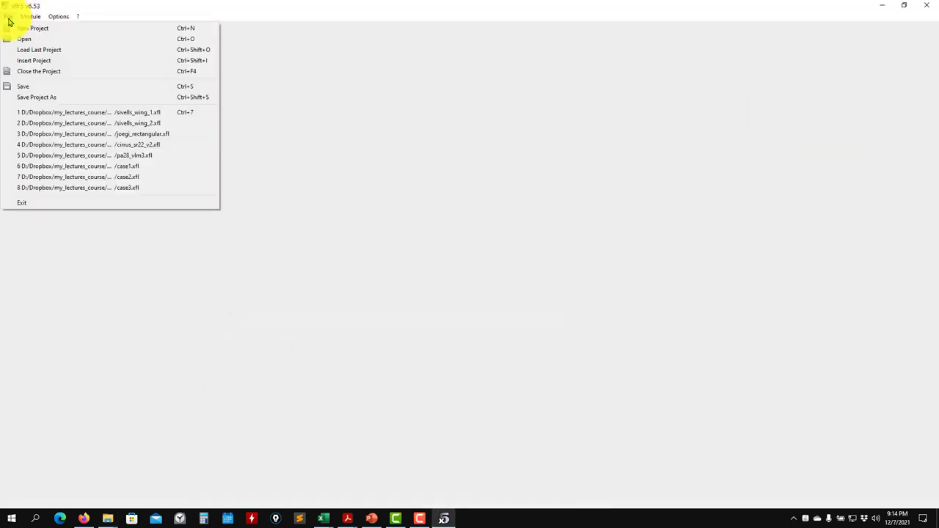
left_click(24, 37)
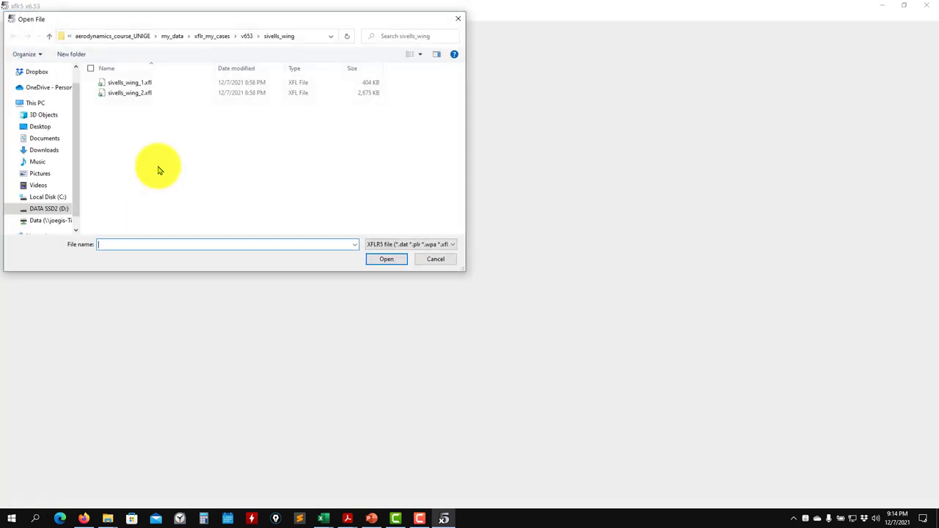
left_click(123, 83)
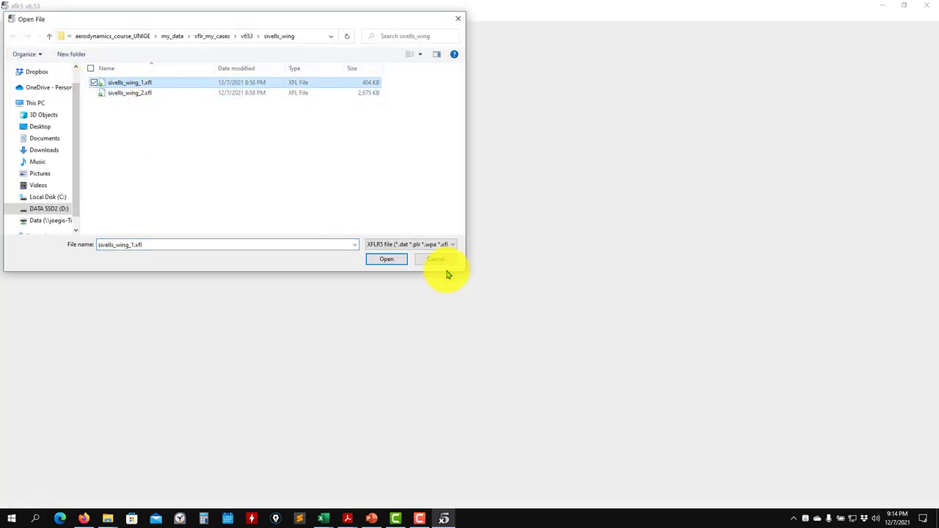
left_click(384, 260)
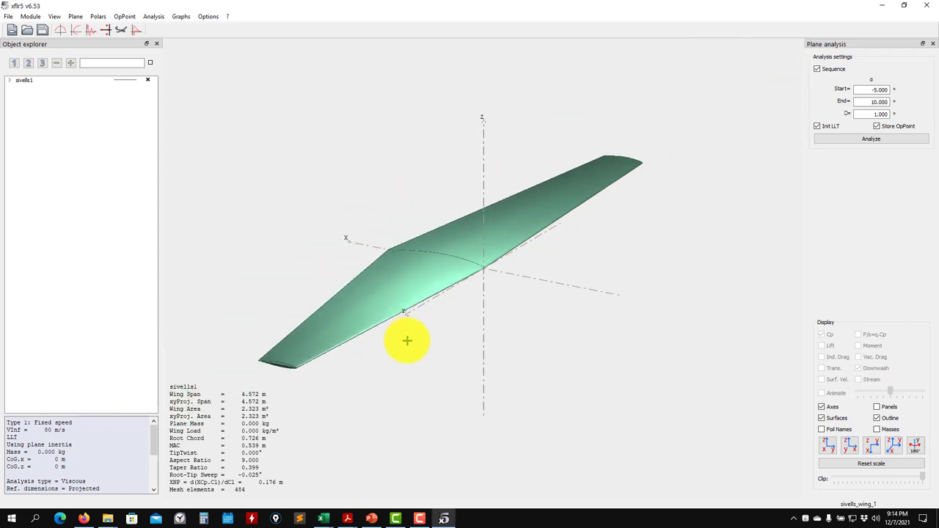
Inspect the tapered wing from different angles in 3D, and look at its polar graphs.
left_click_drag(406, 340, 536, 352)
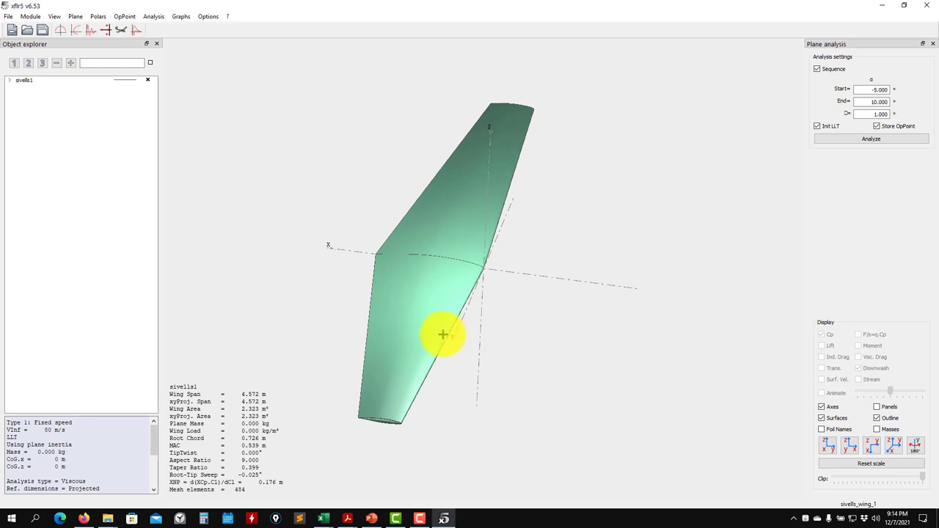
left_click_drag(442, 331, 436, 291)
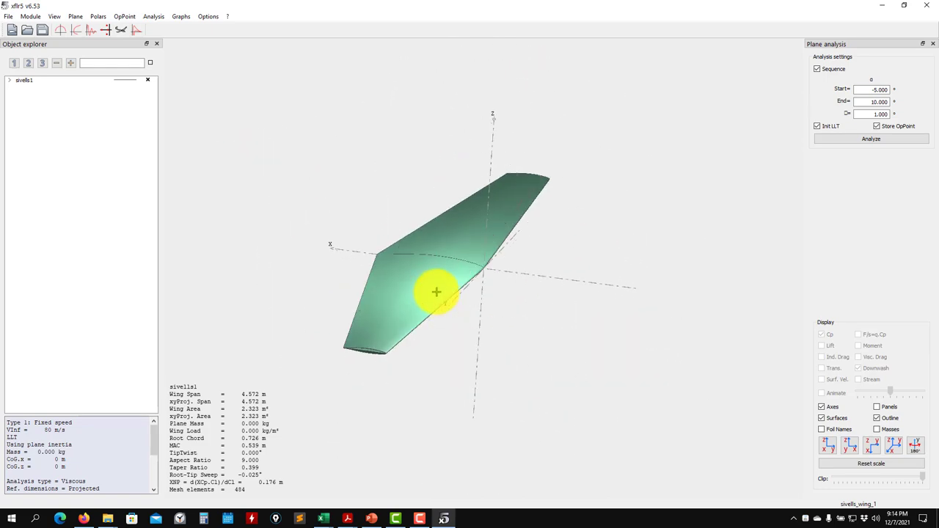
left_click(121, 31)
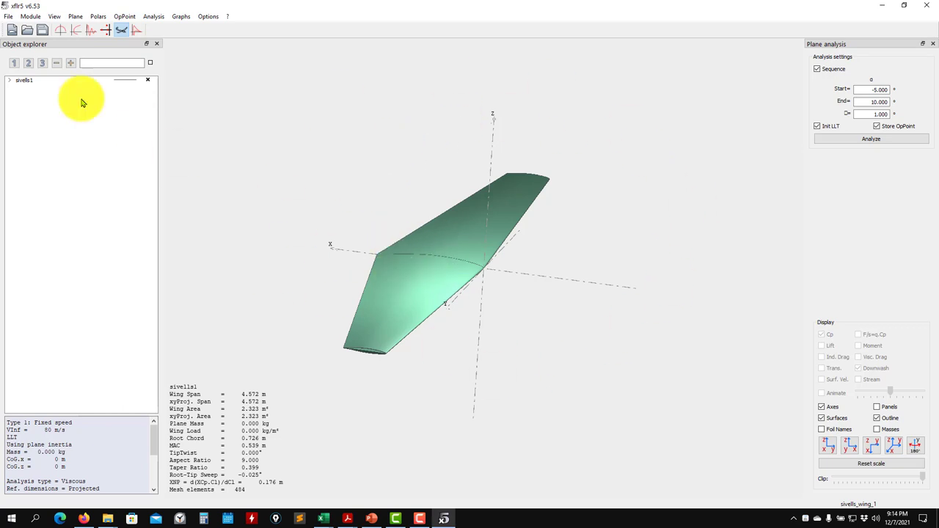
left_click(83, 31)
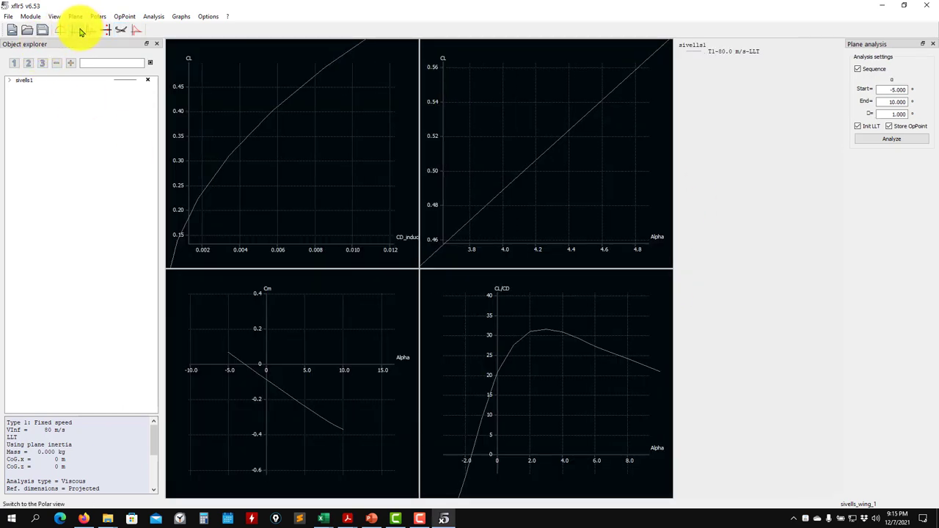
Show the operating point view and display the T1-80.0 m/s-LLT induced angle curves at -3, 0 and 2 degrees.
left_click(59, 33)
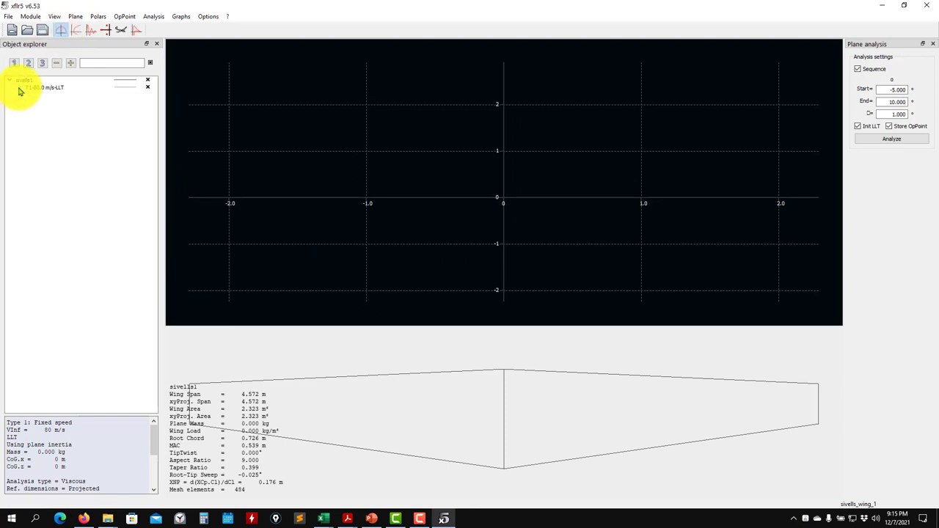
left_click(19, 88)
left_click(74, 110)
left_click(69, 131)
left_click(64, 146)
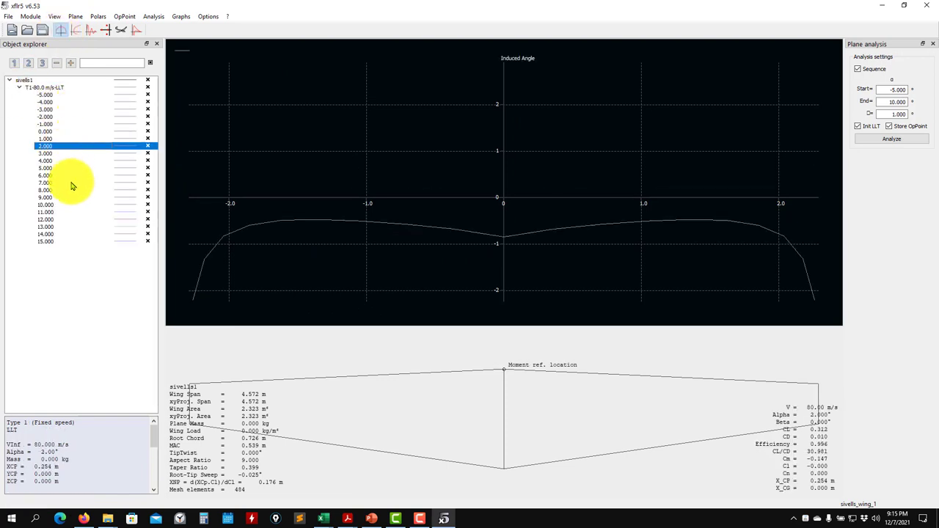
Compare the induced angle distributions at higher angles of attack up to 13 degrees, and return to the 0 degree operating point.
left_click(66, 183)
left_click(66, 212)
left_click(68, 226)
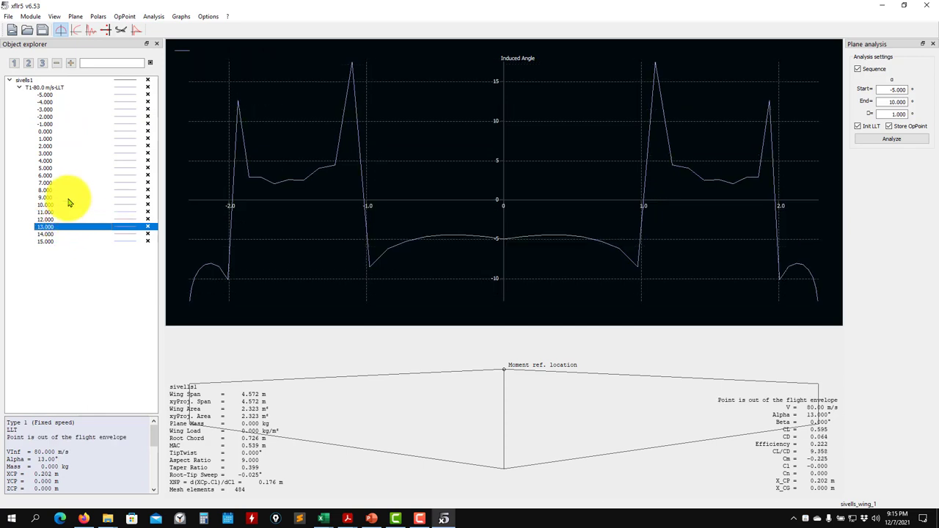
left_click(67, 190)
left_click(44, 228)
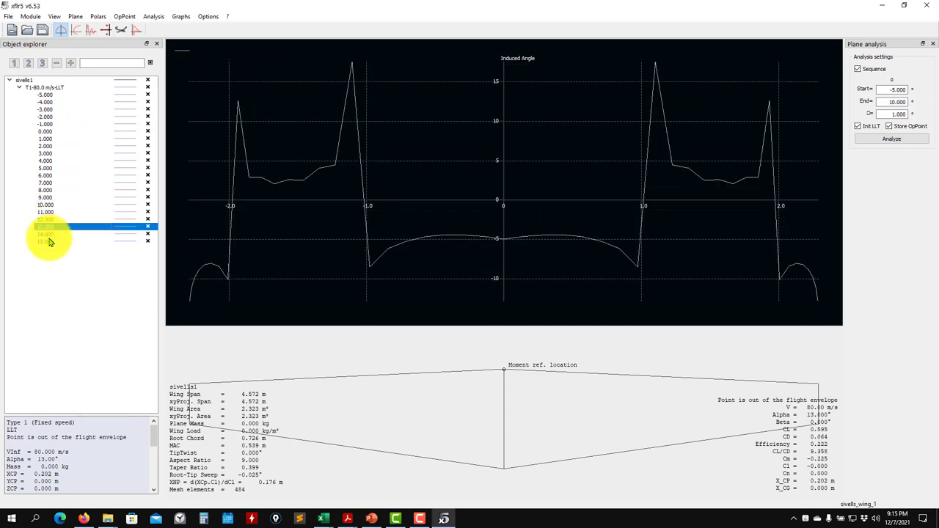
left_click(44, 205)
left_click(55, 175)
left_click(59, 160)
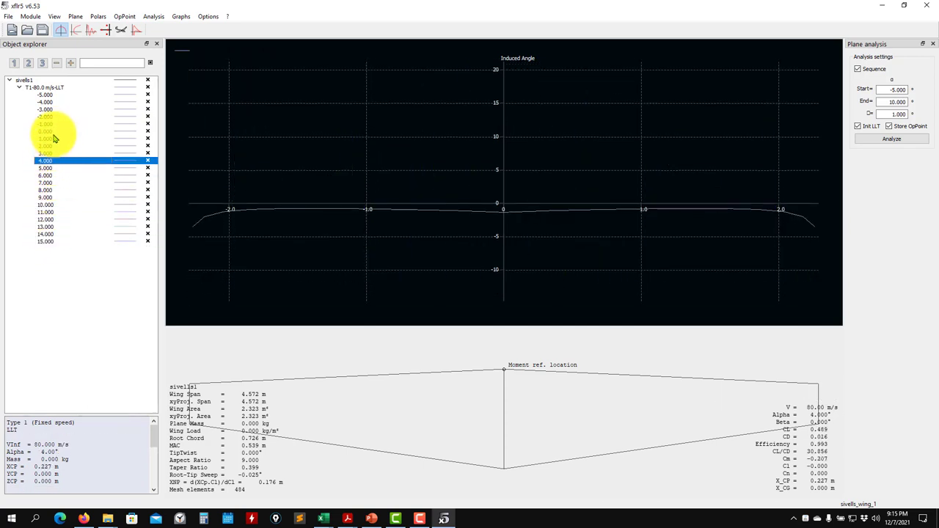
left_click(64, 131)
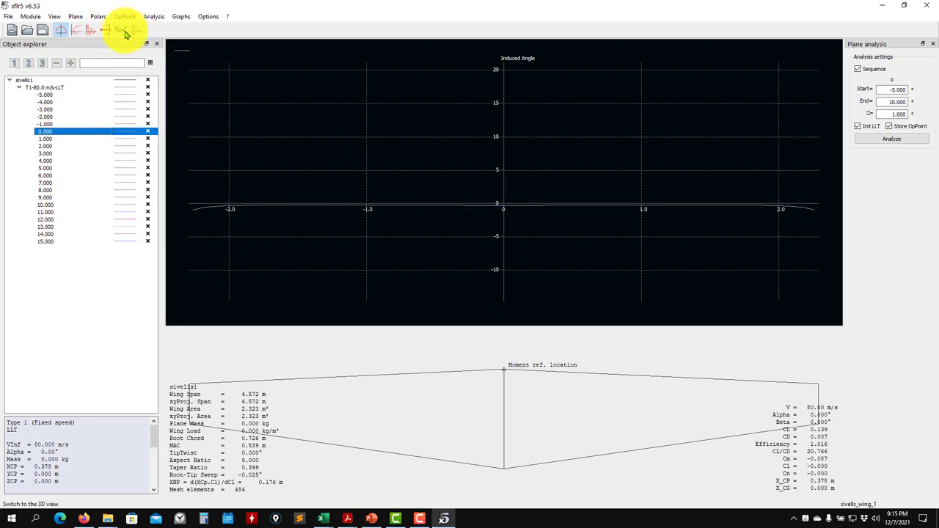
Show the sivells1 wing in 3D, then look through the NACA 2412 foil polars in the XFoil Direct Analysis module.
left_click(124, 33)
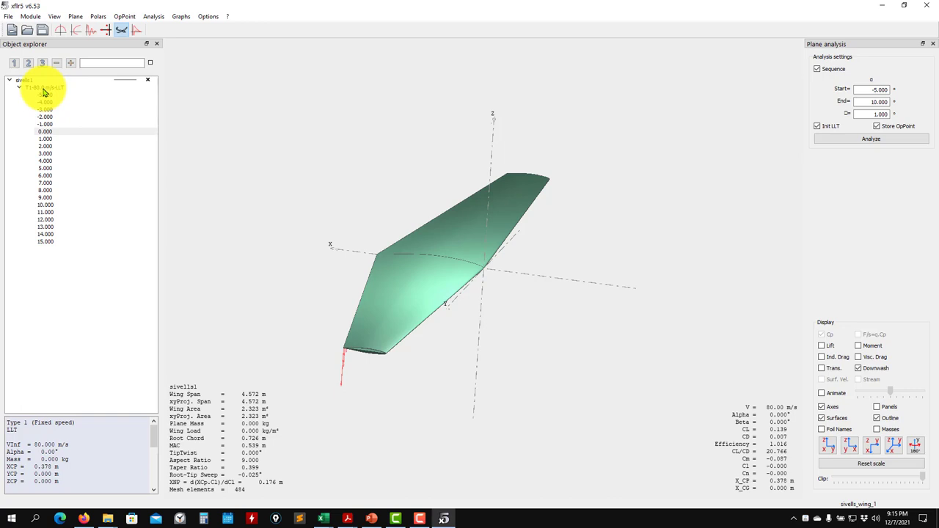
left_click(31, 16)
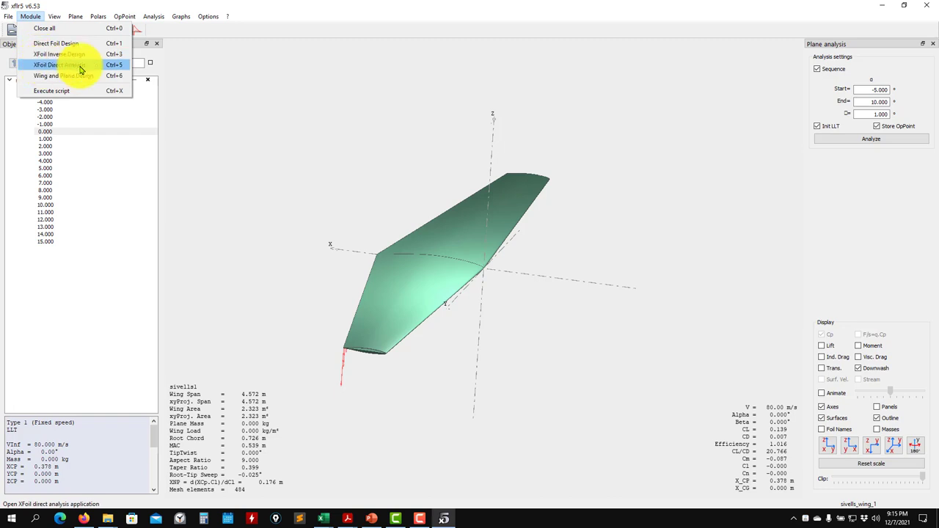
left_click(43, 67)
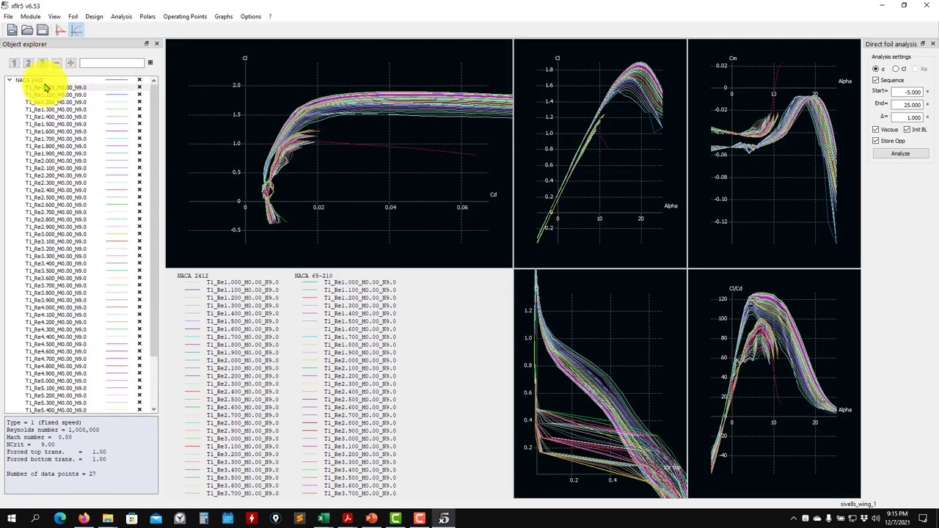
scroll(45, 81, "down", 3)
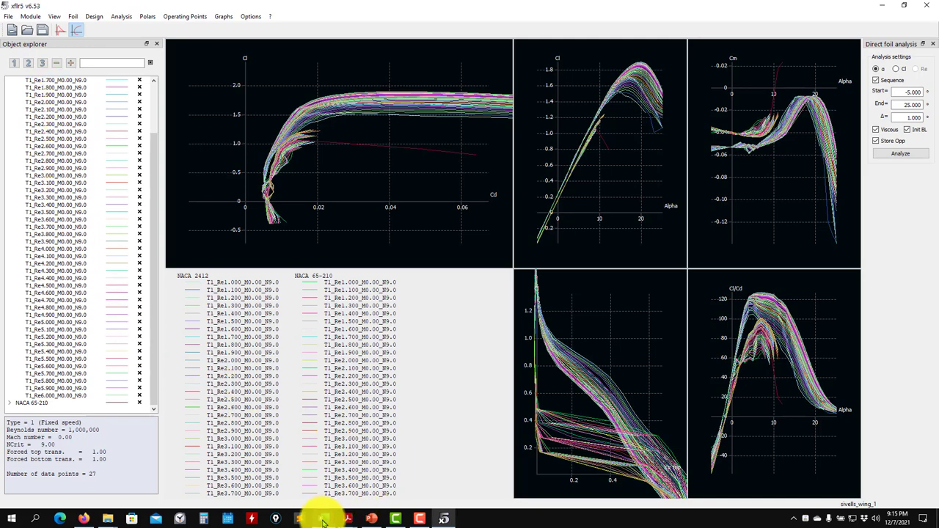
Check the airfoil section of the Figure 7.16 wing planform in llt_base_lecture_notes.xlsx in Excel, and return to xflr5.
mouse_move(323, 519)
left_click(300, 485)
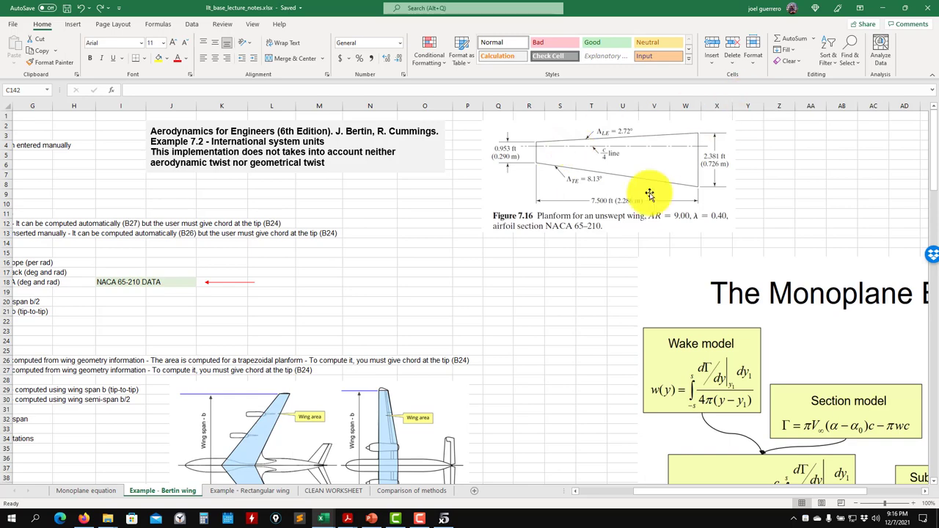
left_click(884, 9)
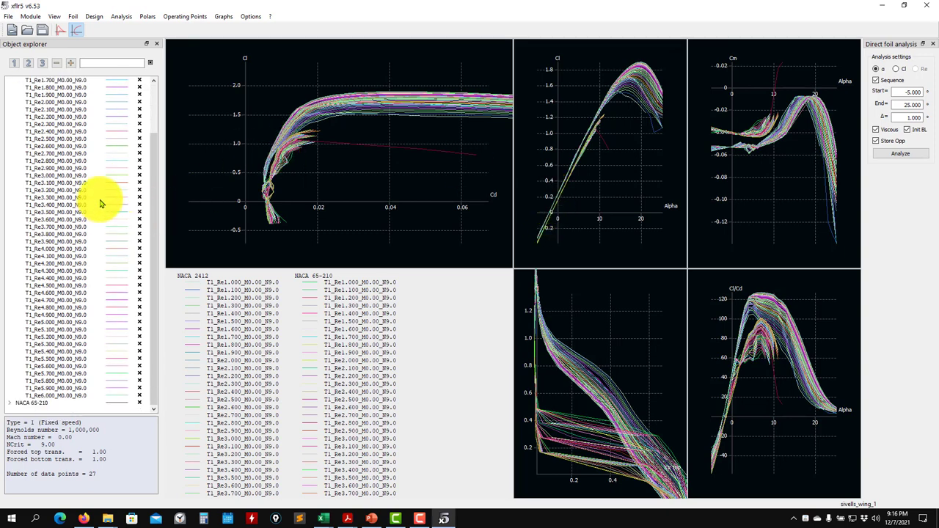
Collapse the NACA 2412 polar list and expand the NACA 65-210 polars to examine their Reynolds number range.
scroll(115, 210, "up", 2)
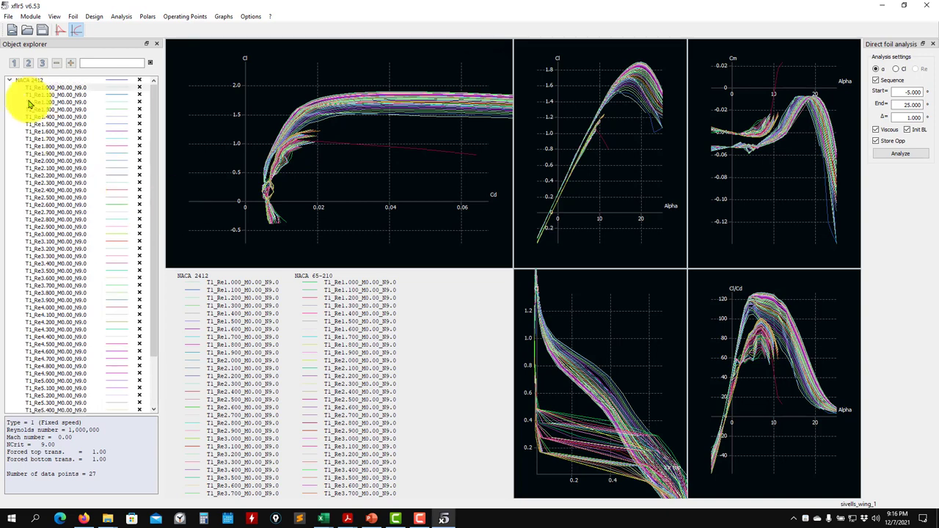
left_click(10, 79)
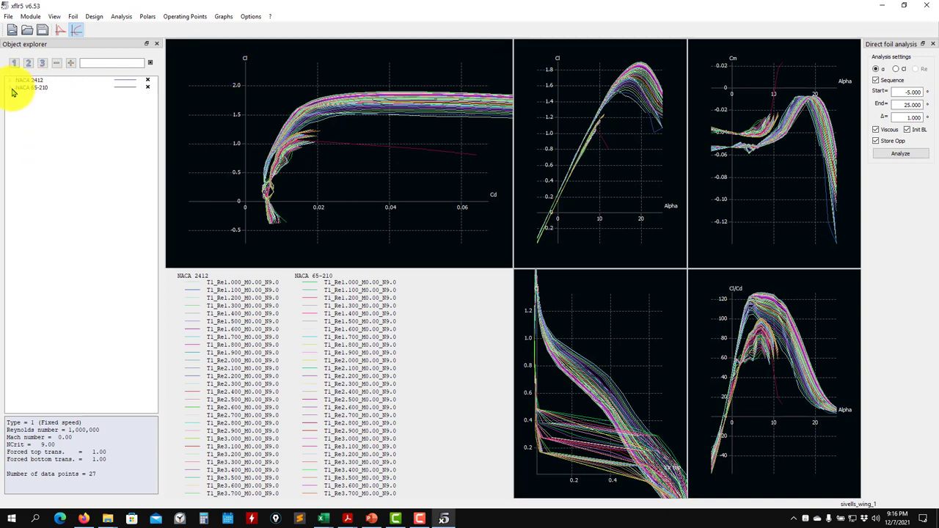
left_click(10, 87)
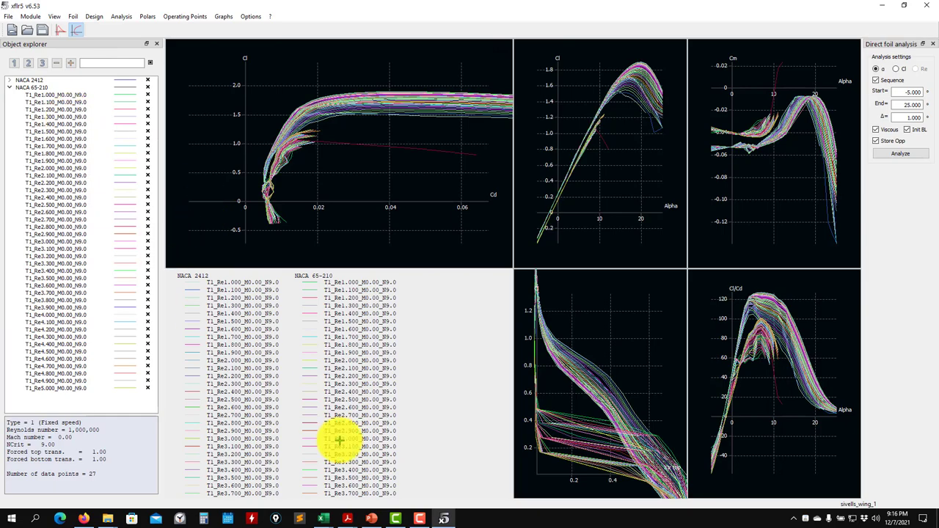
Examine the spanwise stations diagram on the Example - Bertin wing sheet of llt_base_lecture_notes.xlsx in Excel, and return to xflr5.
left_click(370, 520)
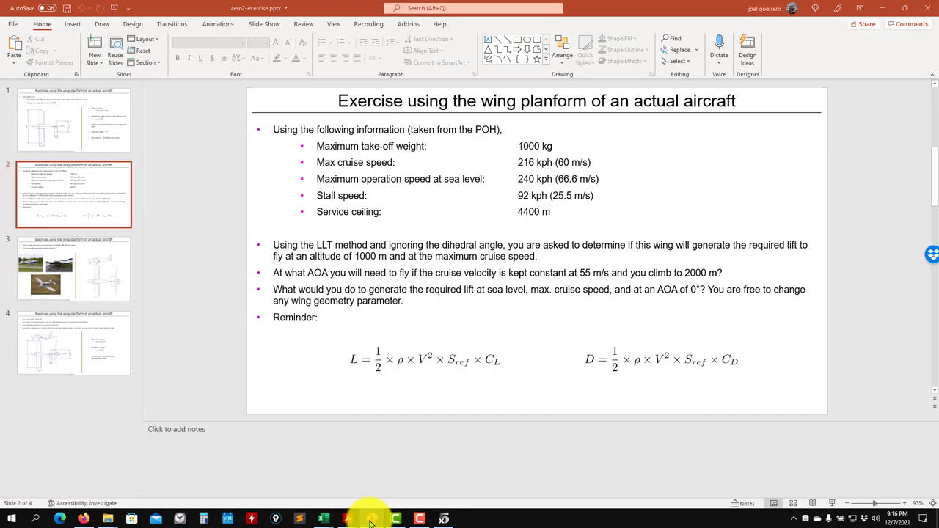
left_click(370, 521)
mouse_move(329, 513)
left_click(290, 477)
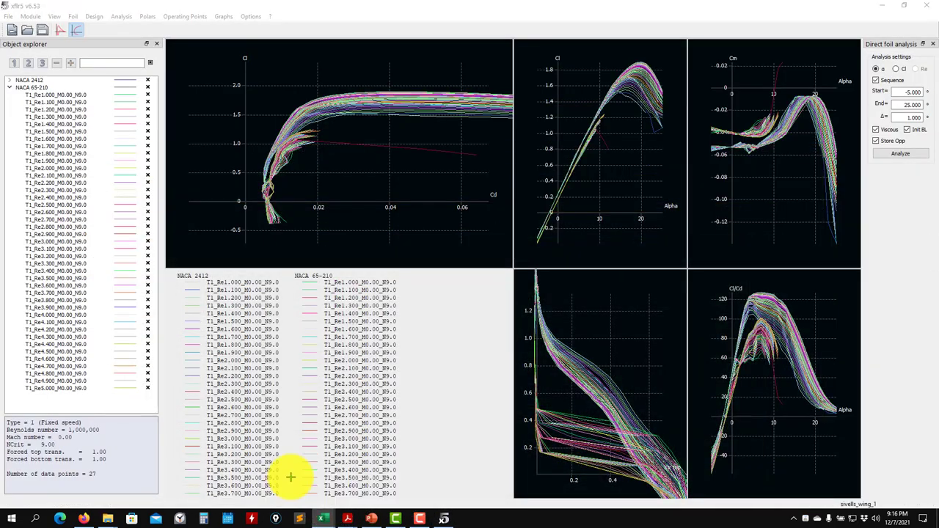
scroll(631, 396, "down", 7)
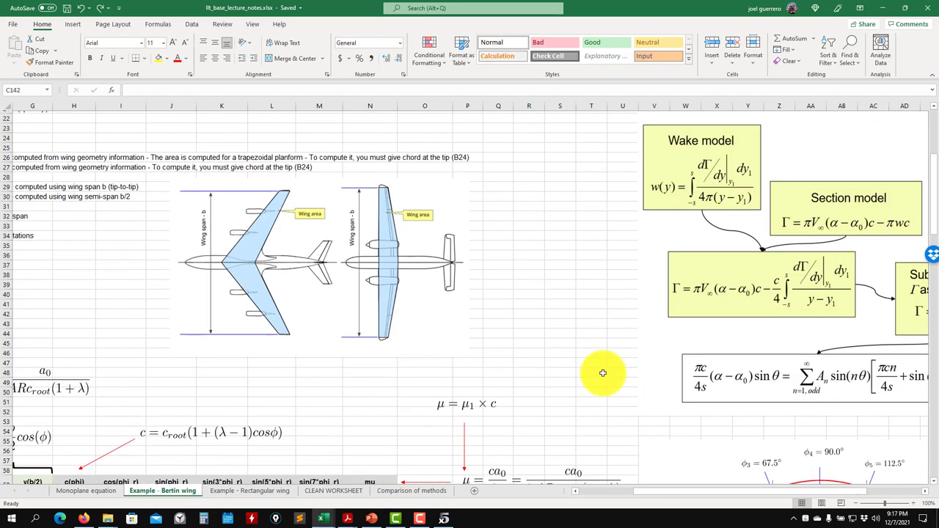
scroll(602, 373, "down", 8)
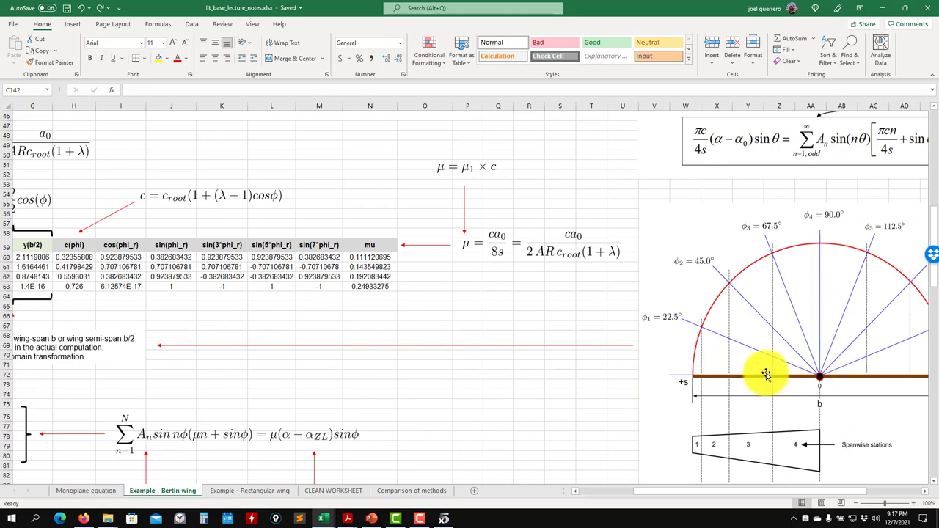
left_click(883, 7)
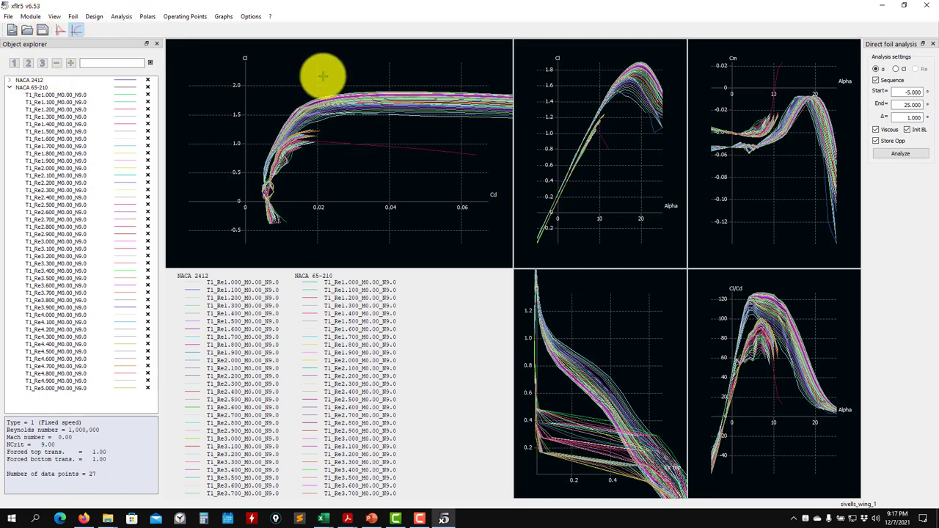
Collapse the NACA 65-210 polar list and switch back to the Wing and Plane Design module.
left_click(10, 87)
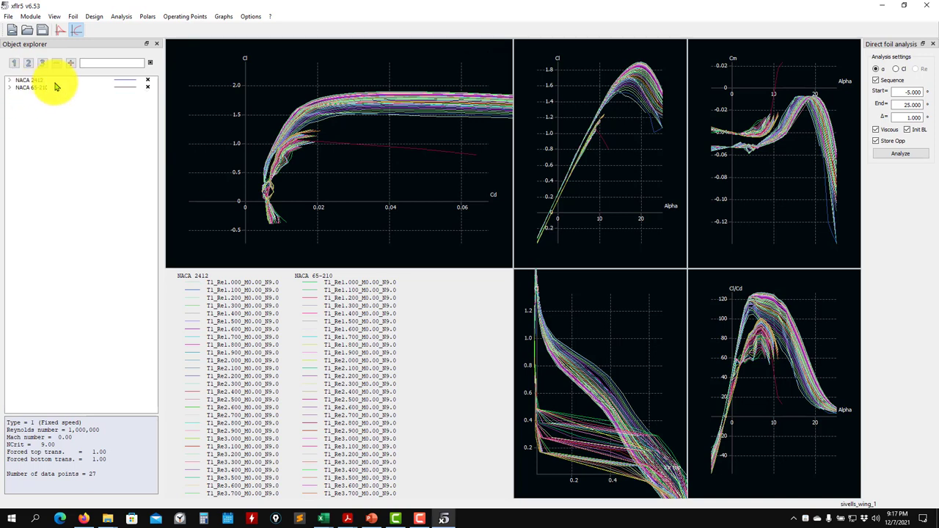
left_click(31, 17)
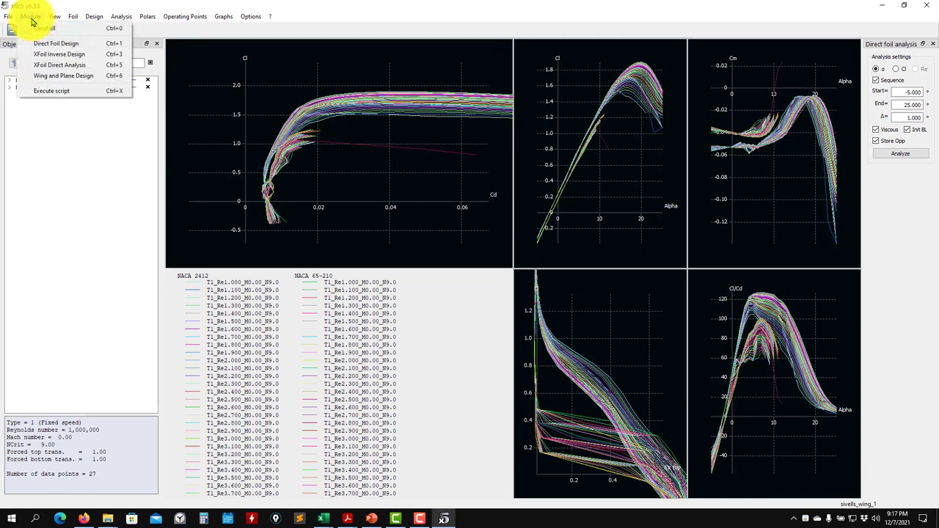
left_click(45, 79)
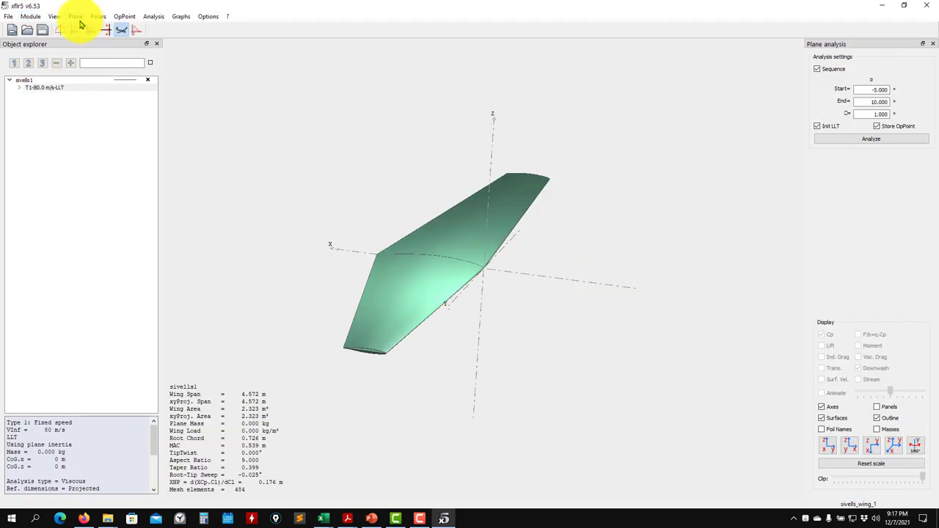
left_click(76, 16)
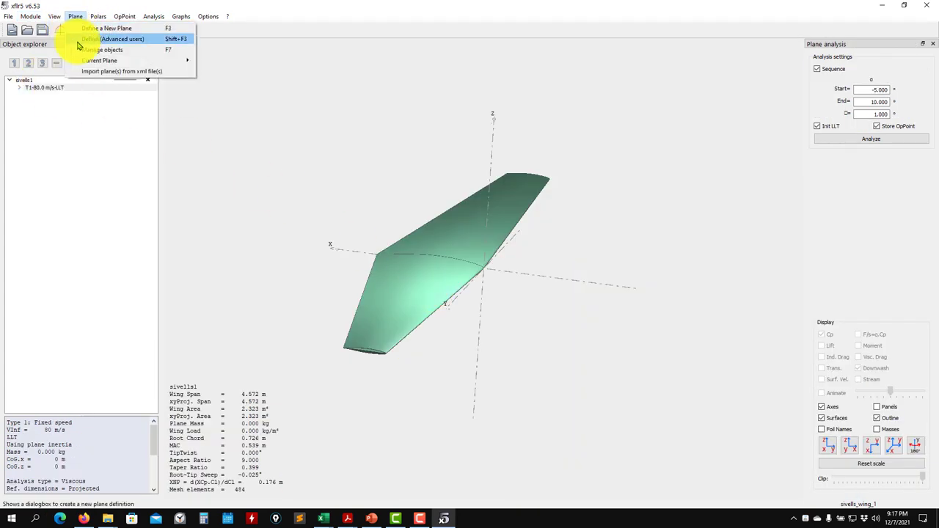
mouse_move(85, 63)
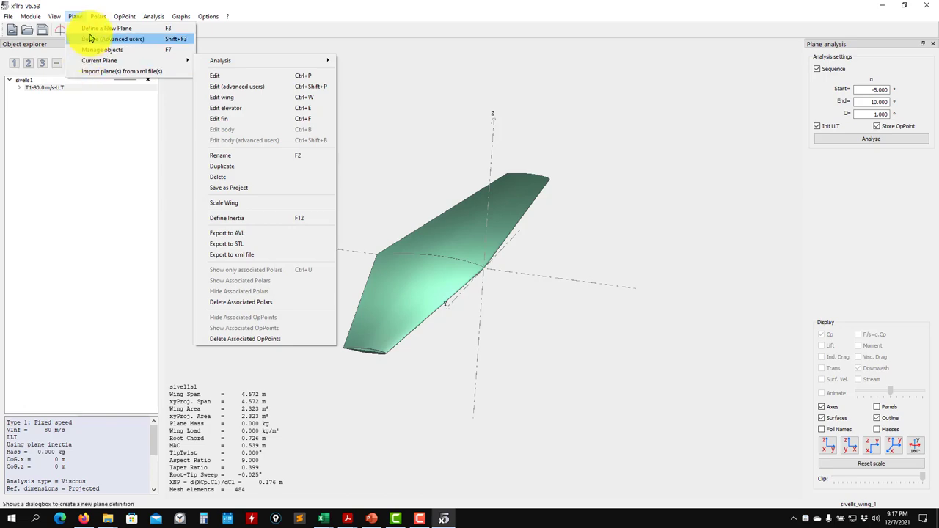
left_click(96, 28)
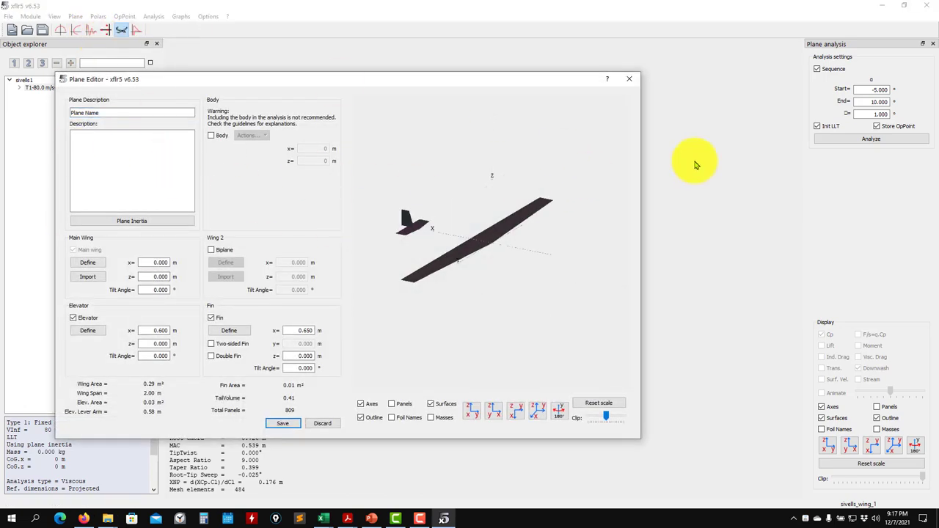
left_click(628, 78)
Open the current plane's main wing for editing, and move and enlarge the Wing Edition window.
left_click(74, 16)
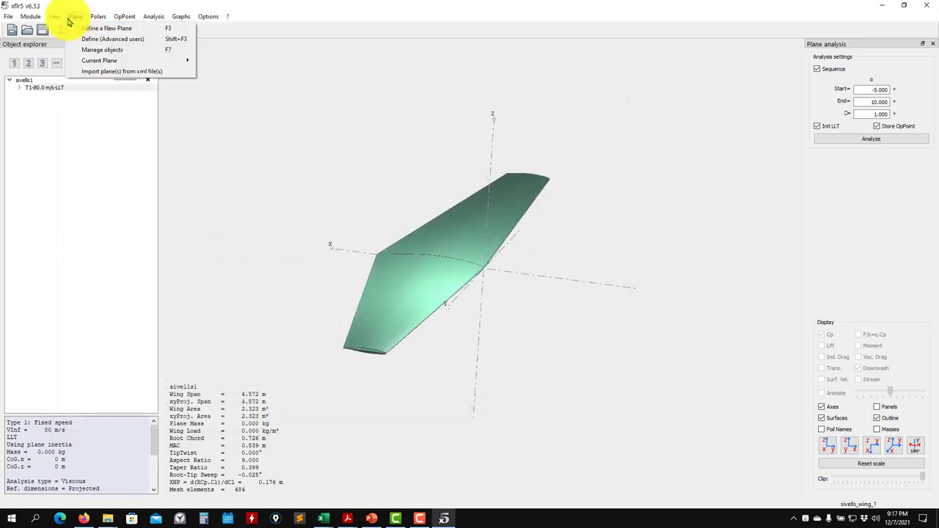
mouse_move(84, 60)
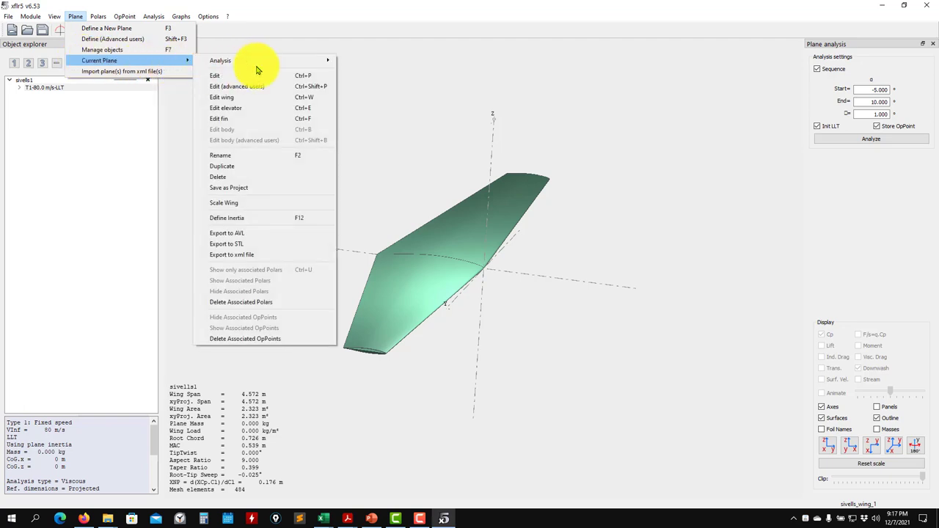
left_click(242, 104)
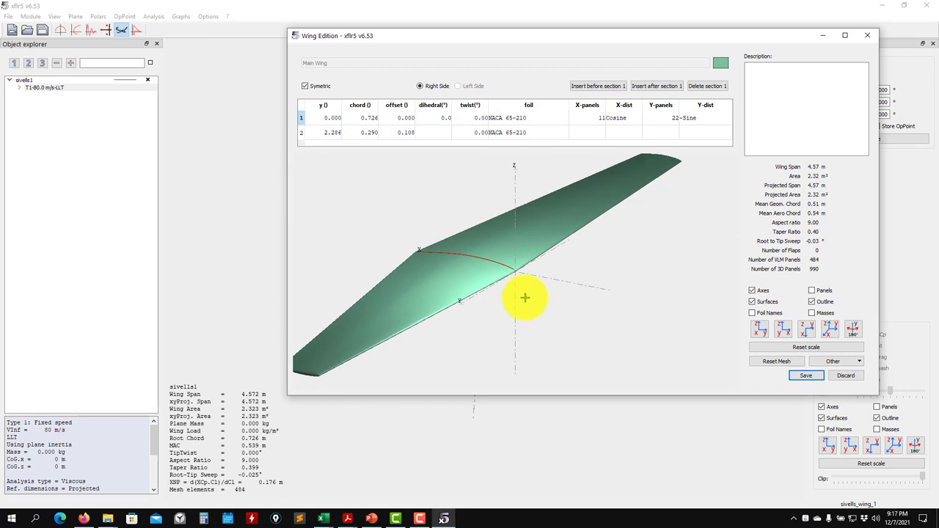
left_click_drag(616, 40, 416, 50)
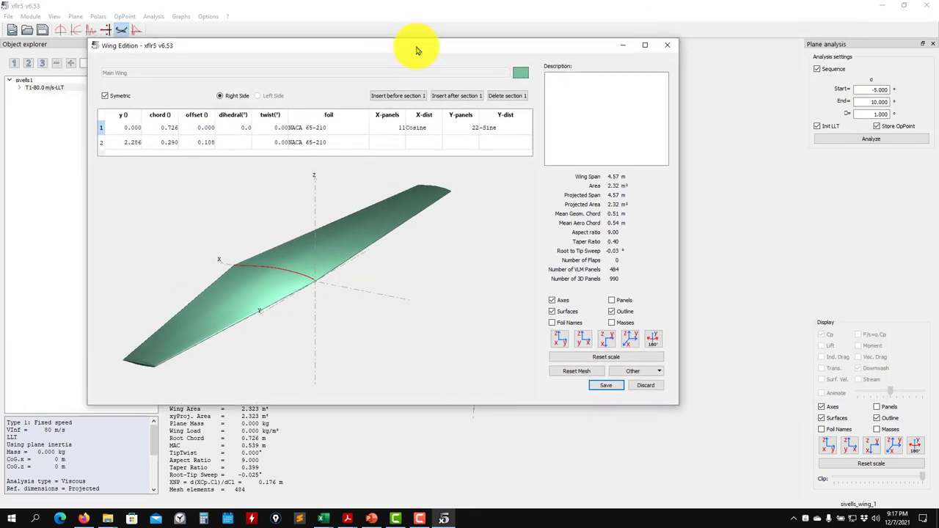
left_click_drag(677, 403, 774, 462)
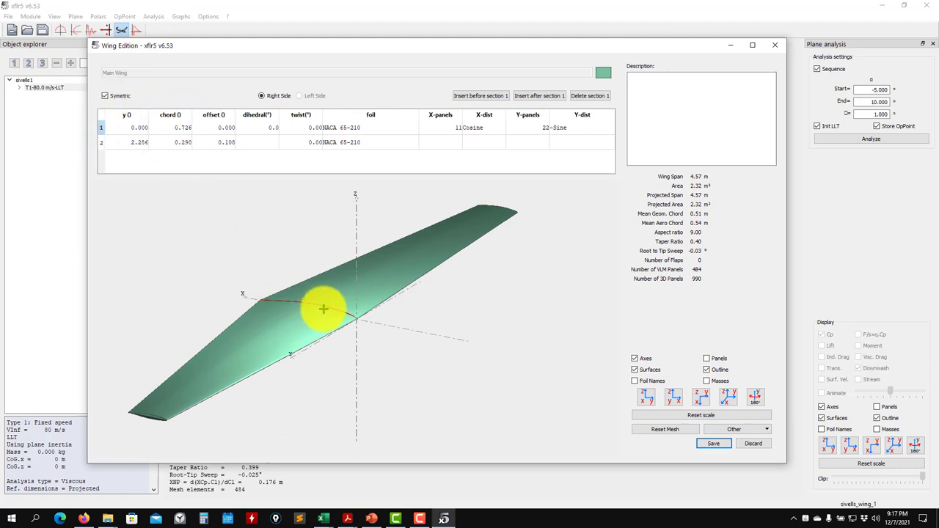
Compare the wing's section positions and chords with the Figure 7.16 planform dimensions in llt_base_lecture_notes.xlsx, returning to xflr5.
left_click(321, 517)
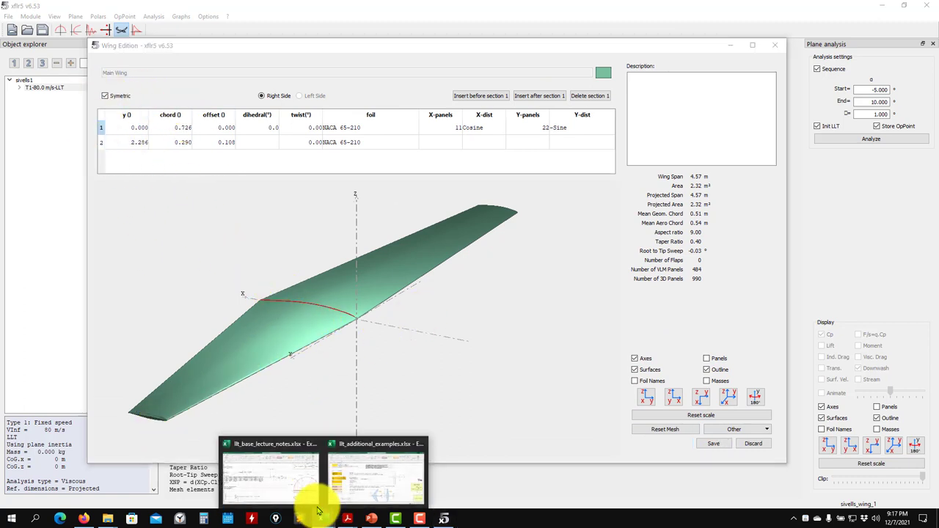
left_click(304, 487)
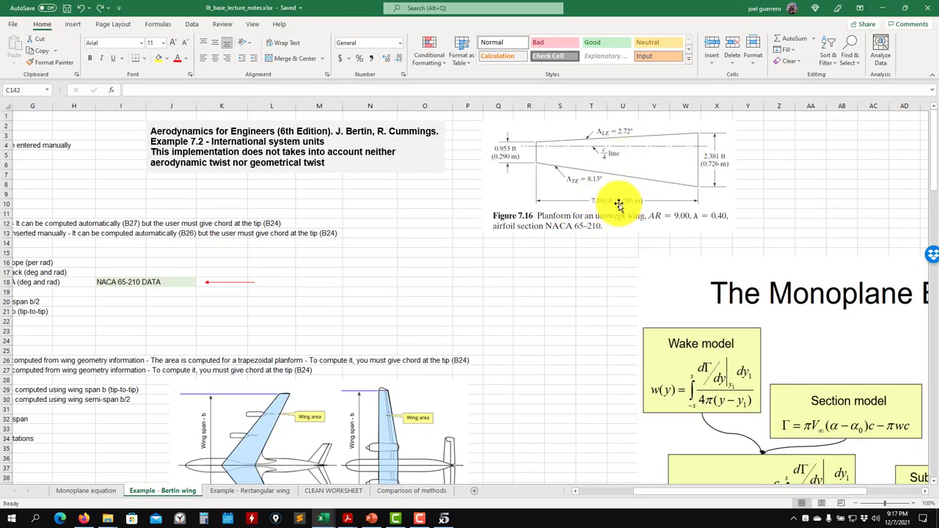
left_click(883, 9)
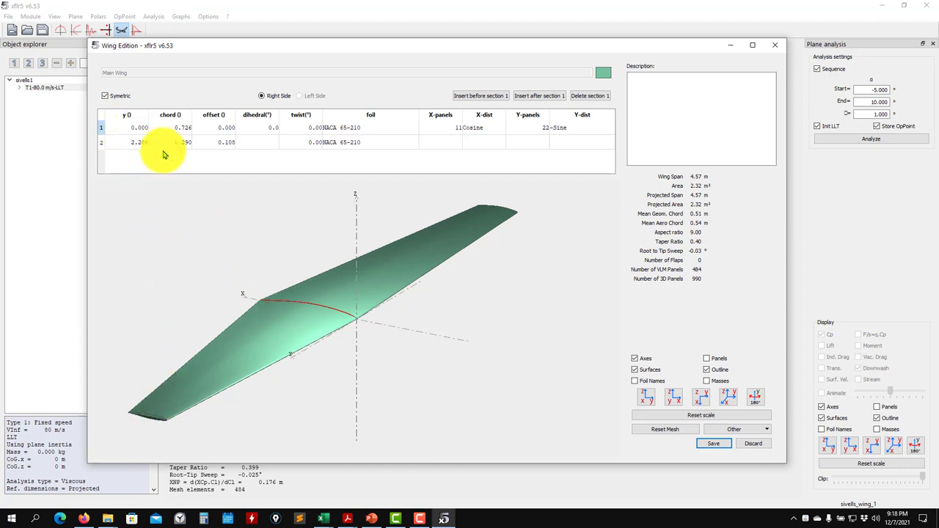
left_click(323, 512)
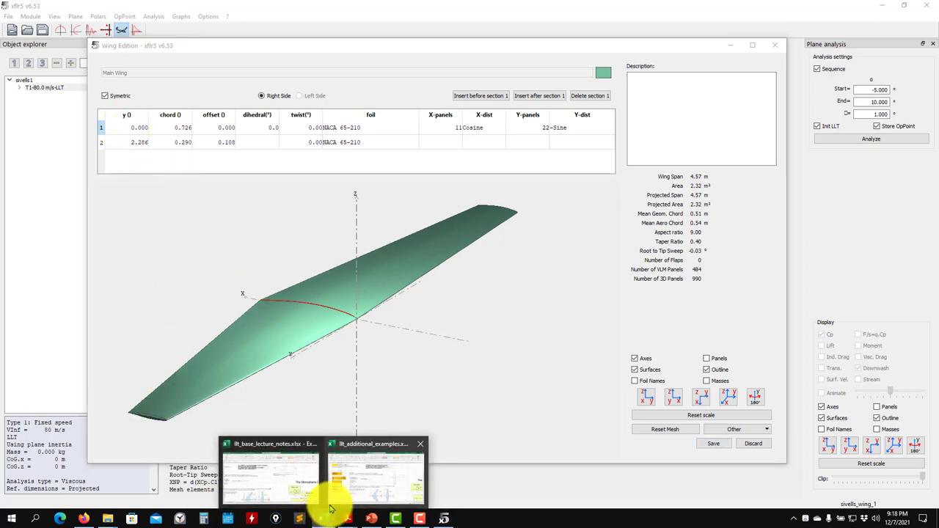
left_click(308, 457)
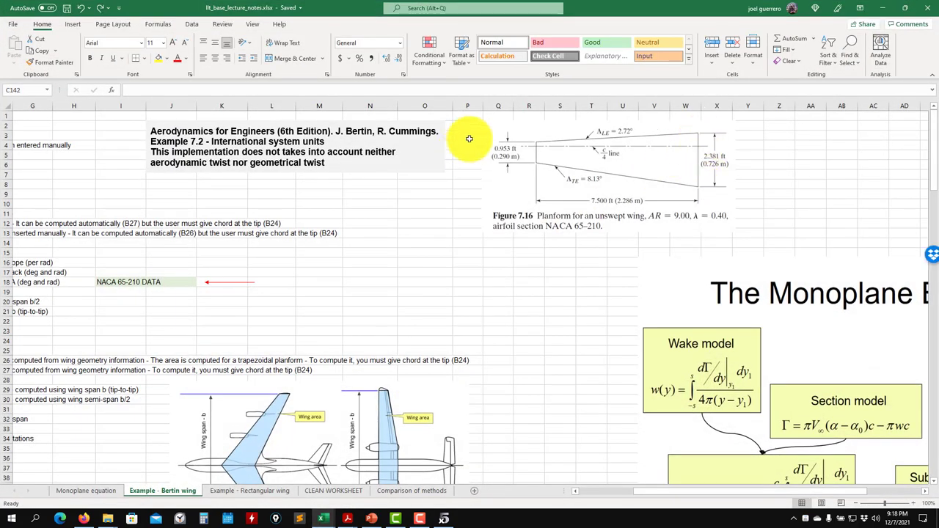
left_click(882, 7)
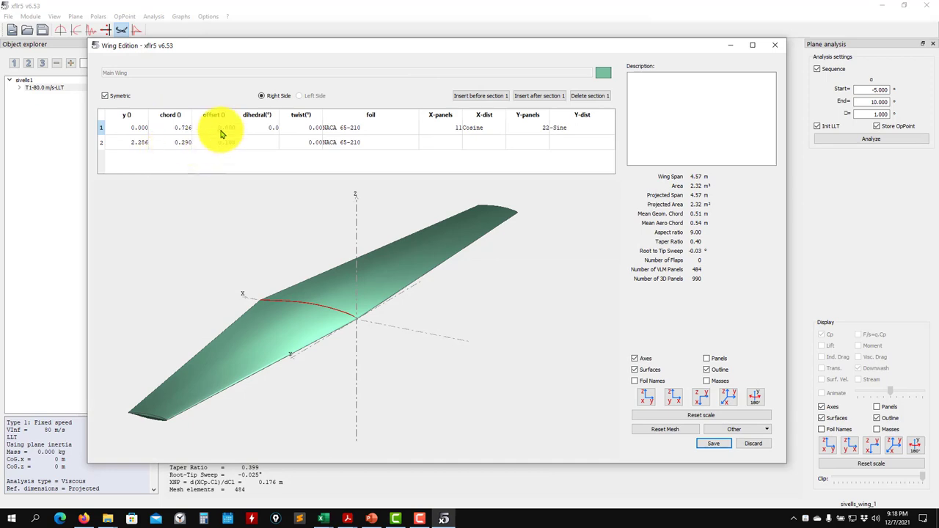
Try an offset of 0.2 and a much larger one on the tip section to demonstrate sweep, and restore it to 0.108.
left_click_drag(231, 274, 269, 325)
left_click_drag(351, 346, 342, 440)
left_click_drag(342, 402, 293, 317)
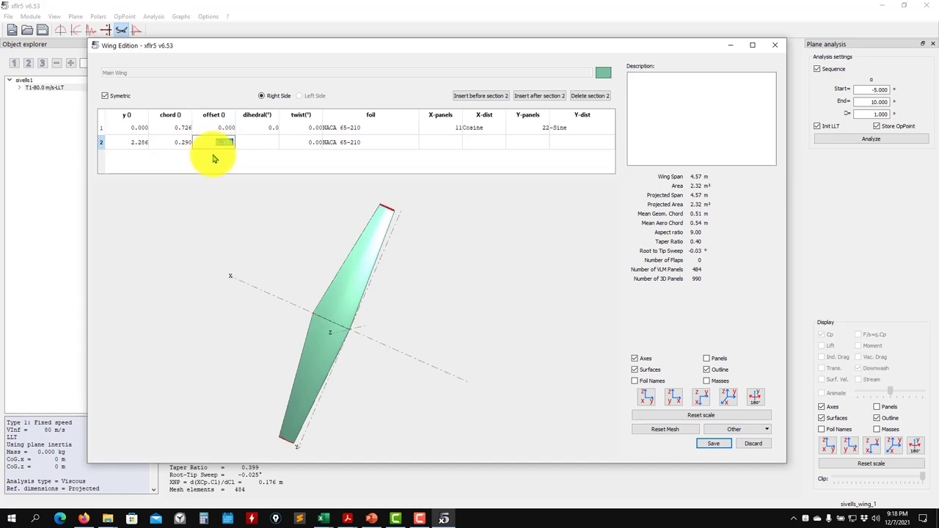
type("0.2")
key("Return")
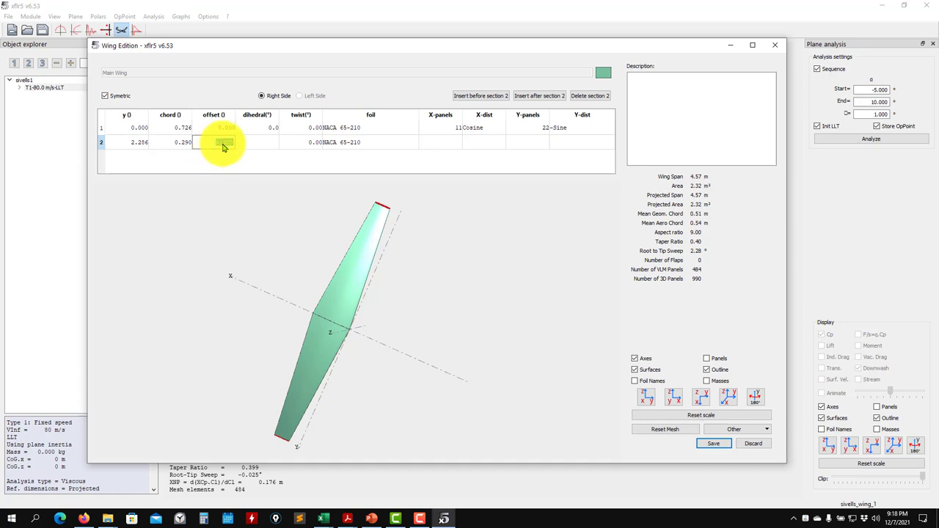
key("Return")
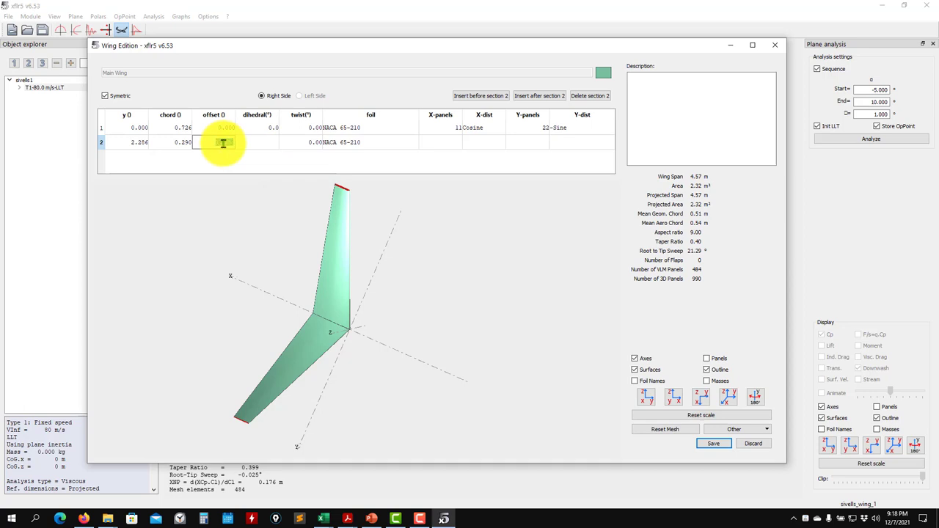
left_click(225, 175)
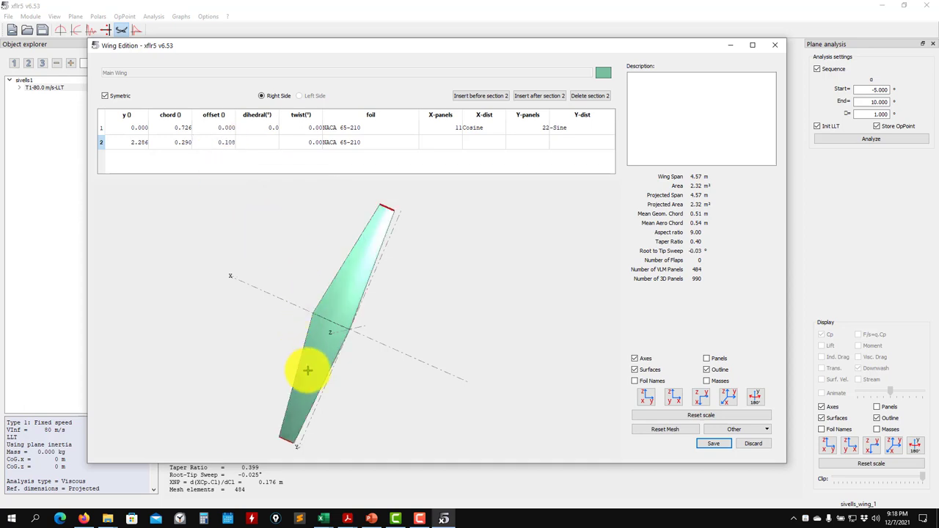
Try a dihedral of 5° on the root section to demonstrate its effect from the front, and restore it to 0.
left_click_drag(308, 369, 378, 212)
left_click_drag(357, 279, 268, 359)
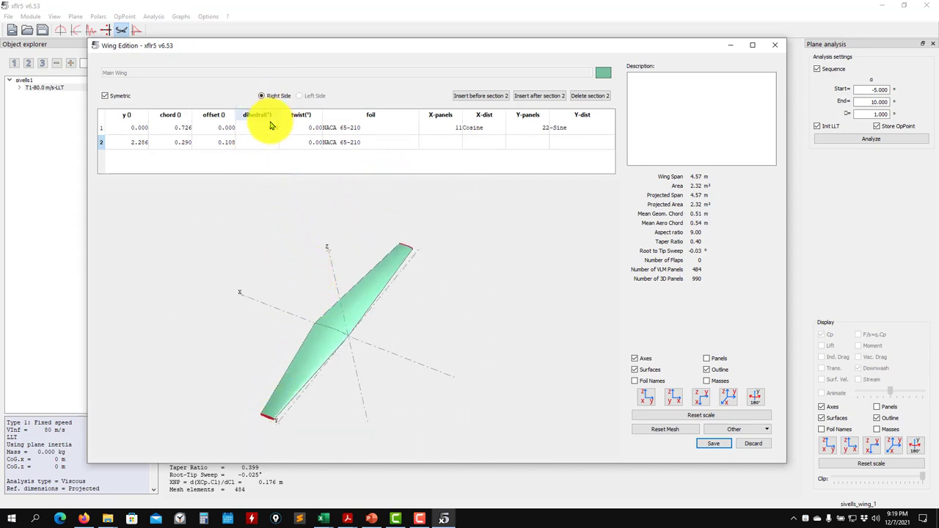
left_click_drag(331, 308, 335, 363)
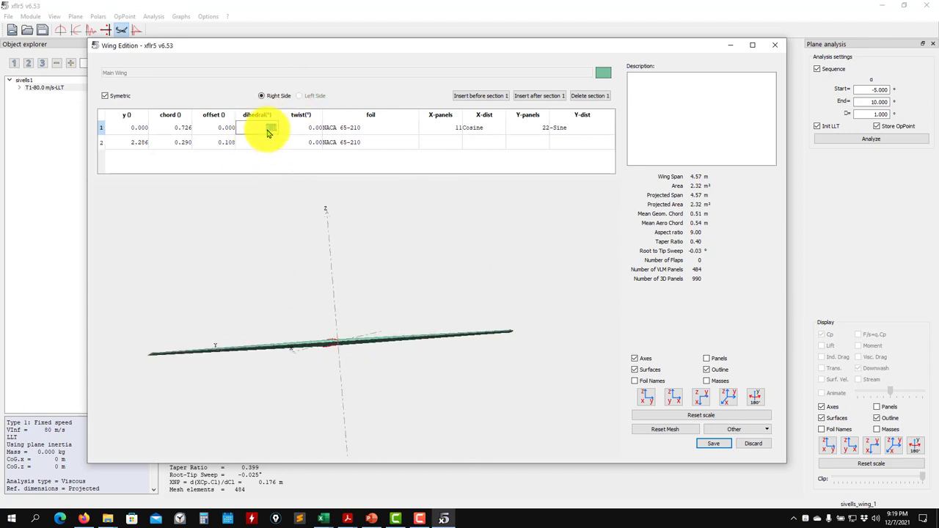
type("5")
key("Return")
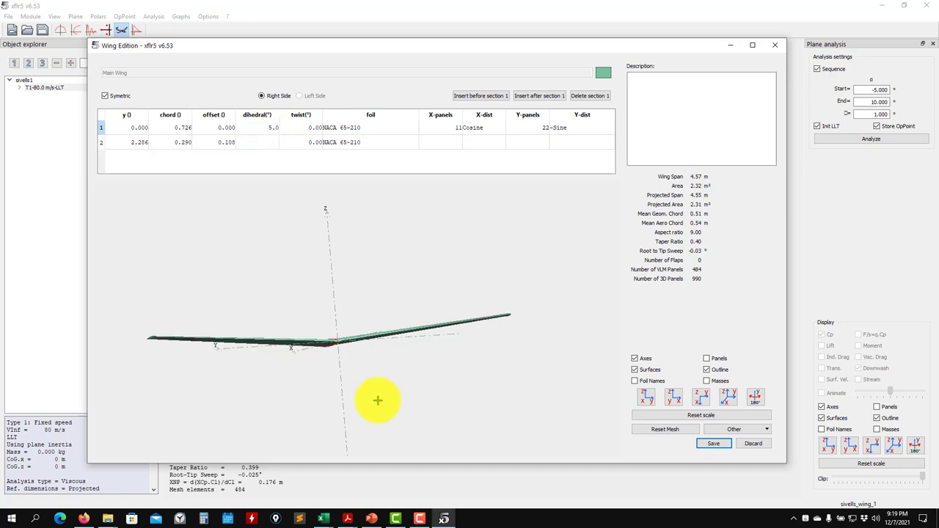
left_click_drag(377, 398, 303, 373)
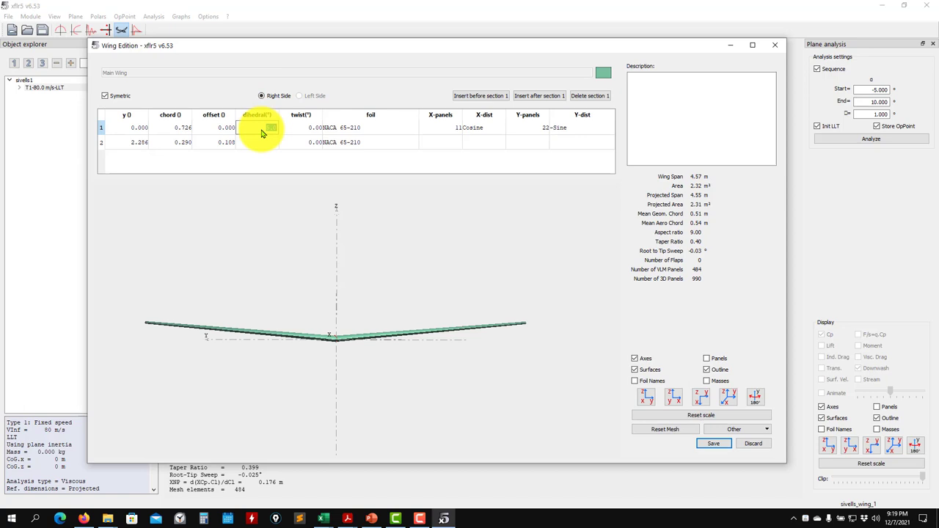
key("Return")
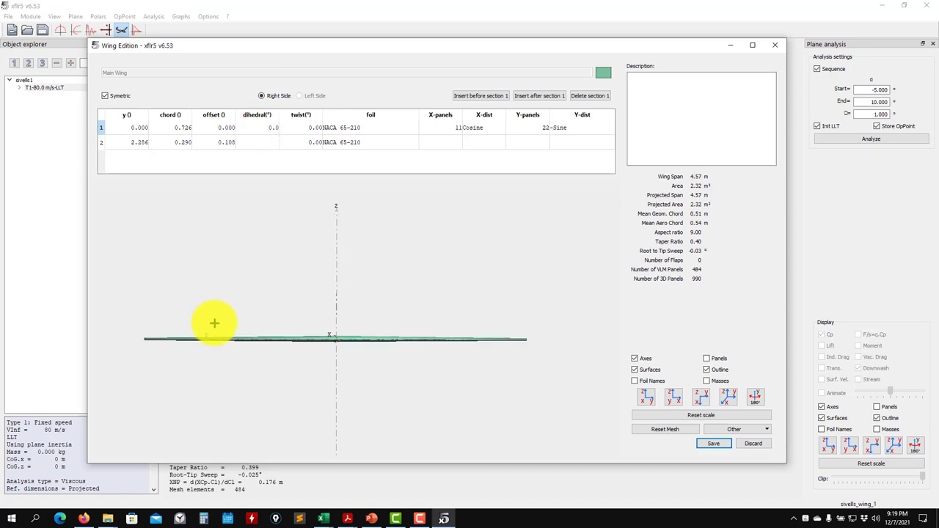
Try a twist of 2° on the root section and other twists on the tip section, and restore both to 0.
left_click_drag(237, 342, 345, 345)
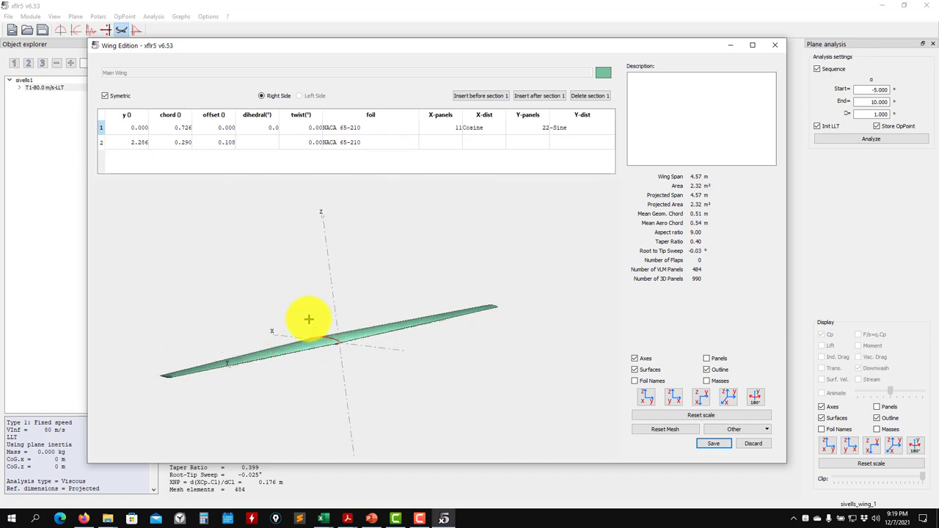
double_click(309, 128)
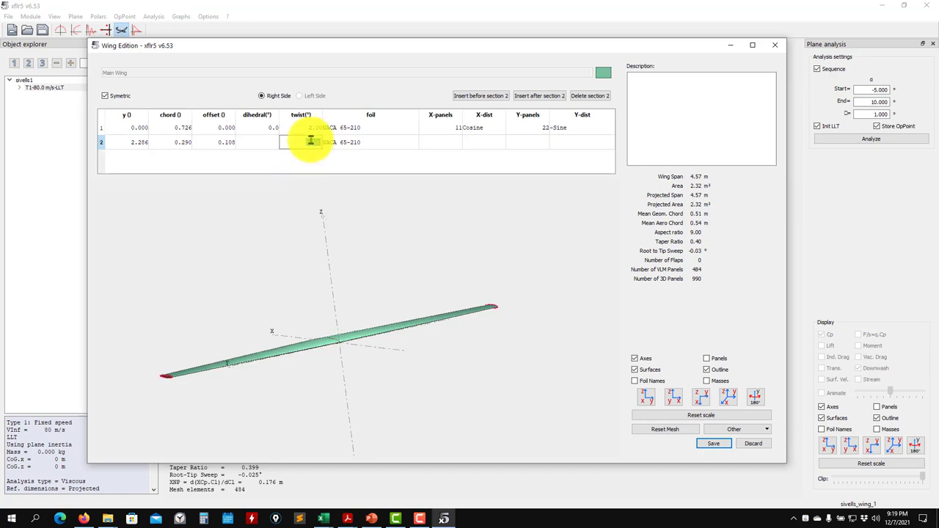
key("Return")
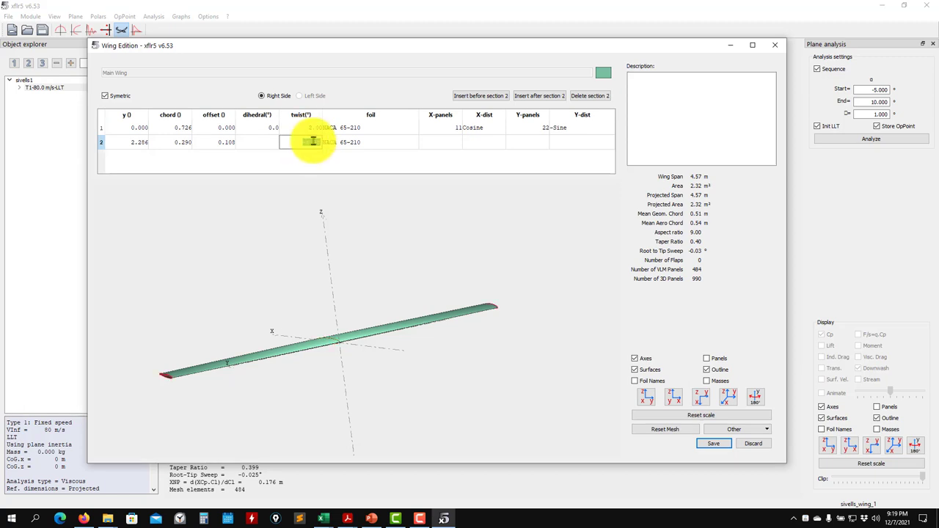
key("Return")
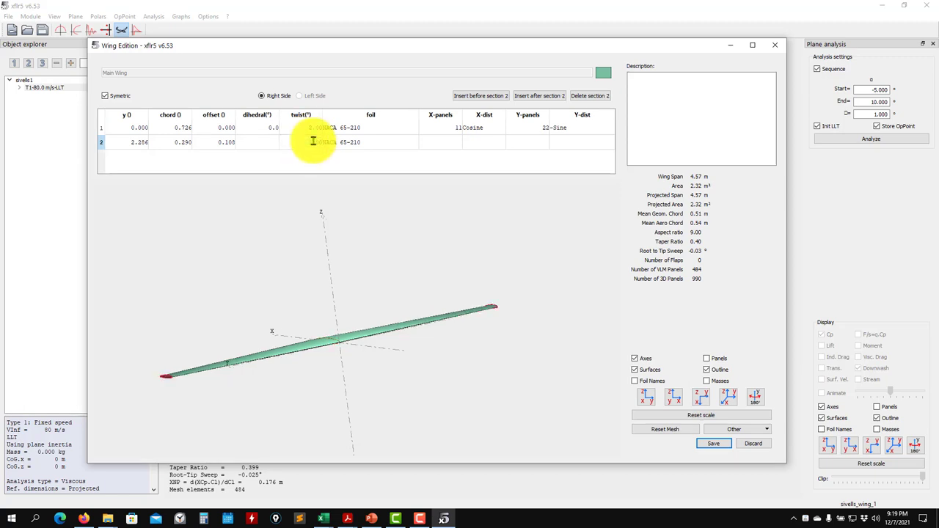
left_click_drag(348, 353, 357, 289)
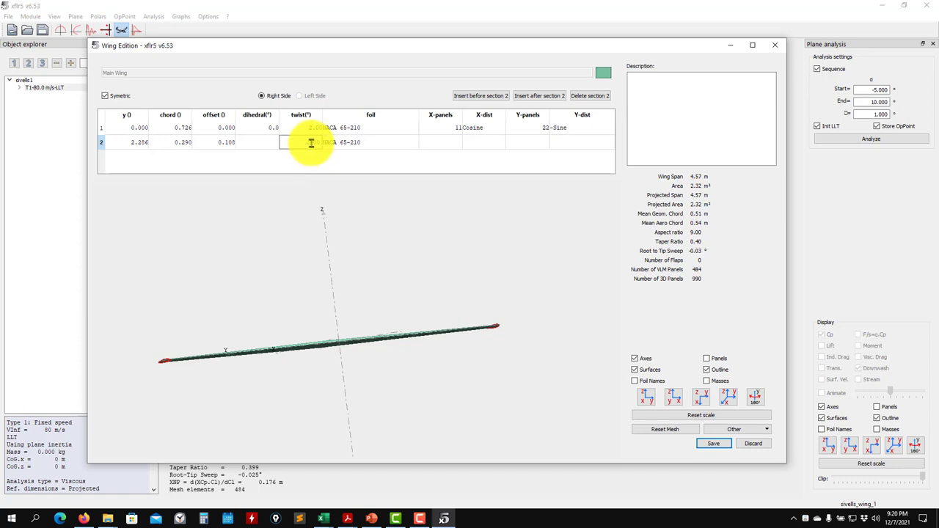
left_click_drag(281, 145, 334, 151)
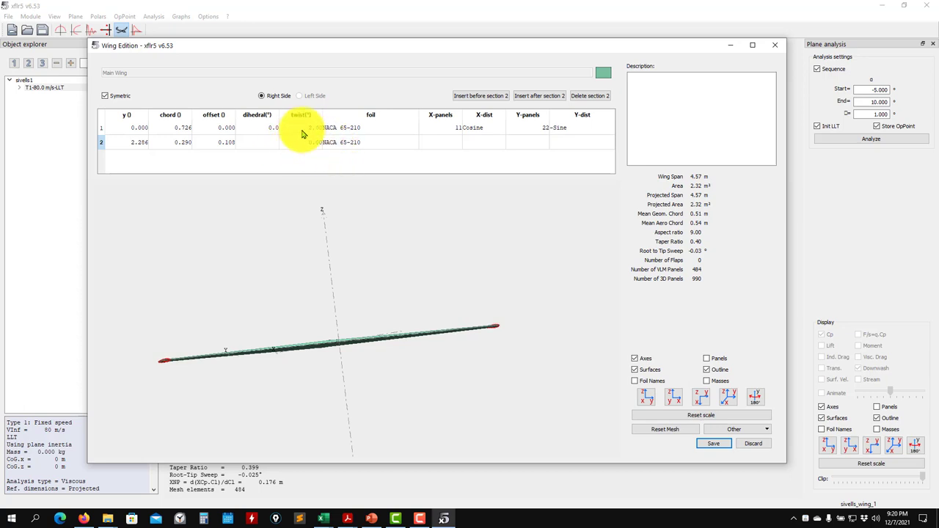
key("Return")
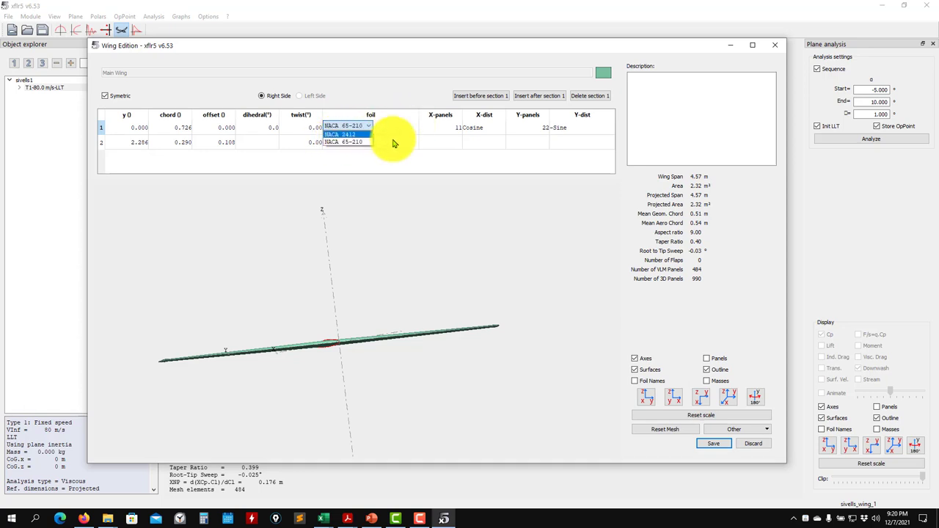
Try NACA 2412 as the tip section's foil to demonstrate blended profiles, and set it back to NACA 65-210.
left_click(362, 144)
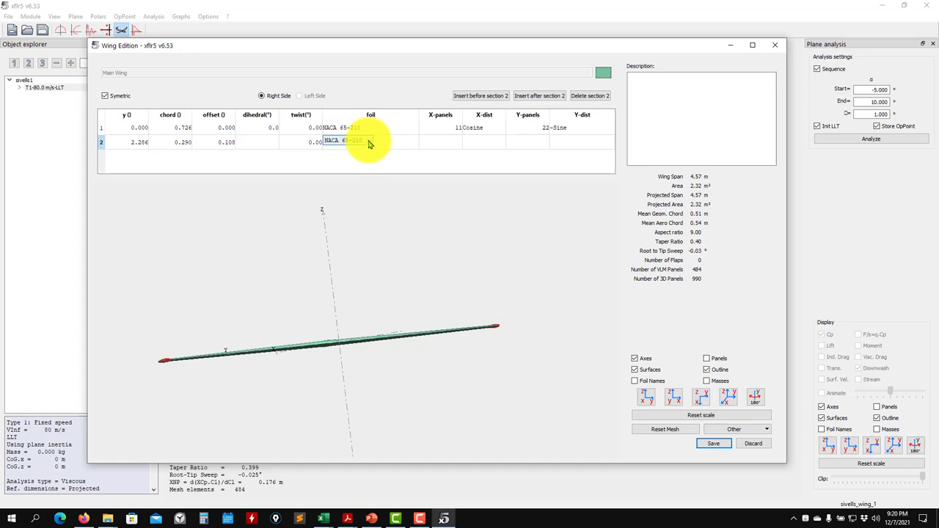
left_click(369, 143)
left_click_drag(273, 308, 393, 385)
scroll(206, 426, "up", 3)
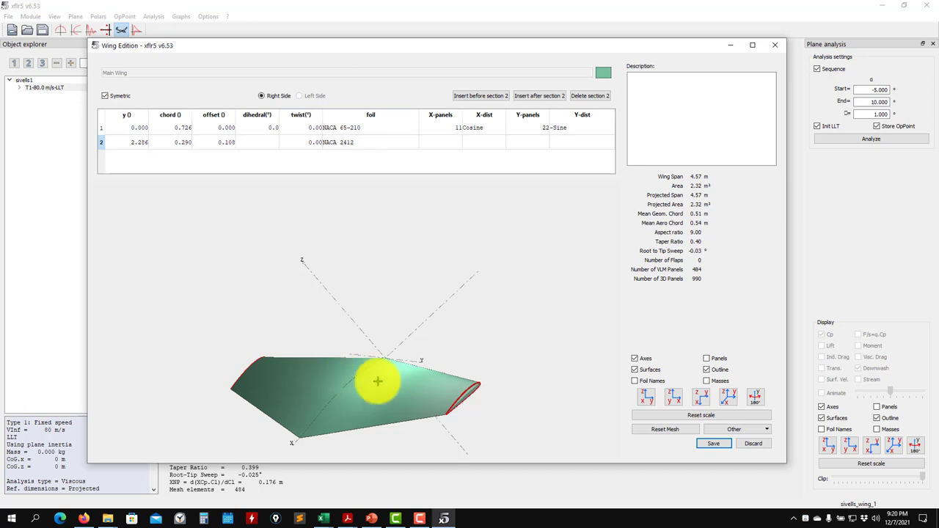
left_click_drag(394, 371, 296, 319)
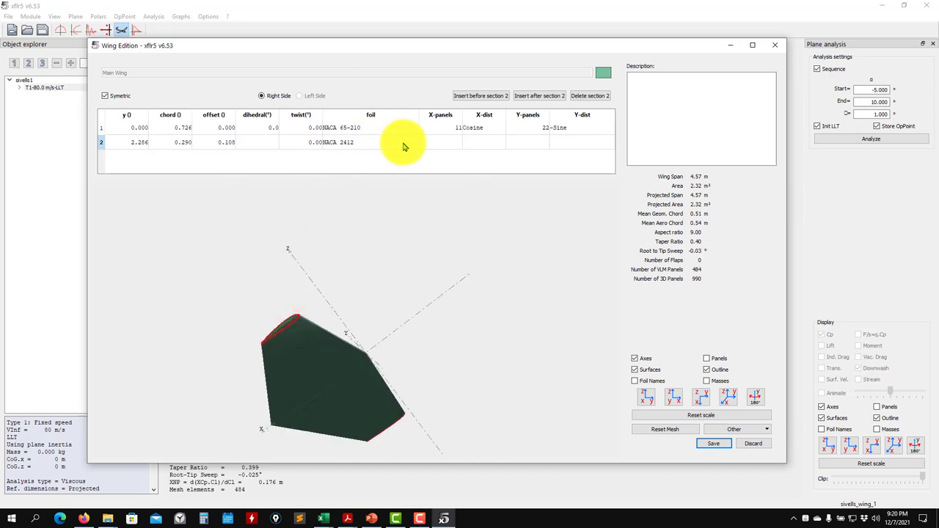
double_click(396, 141)
left_click(352, 156)
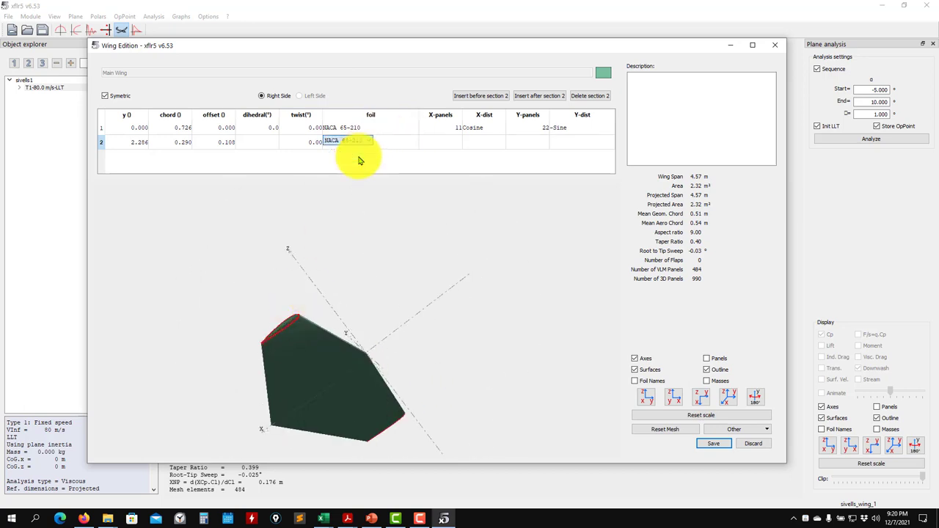
left_click_drag(448, 216, 511, 352)
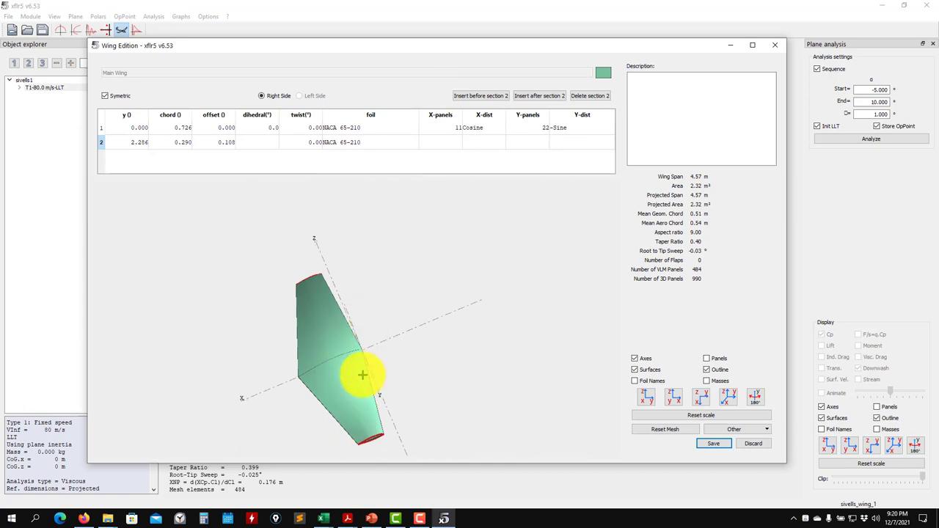
Save the main wing and the plane, accepting the erasure of the plane's associated results.
left_click(715, 444)
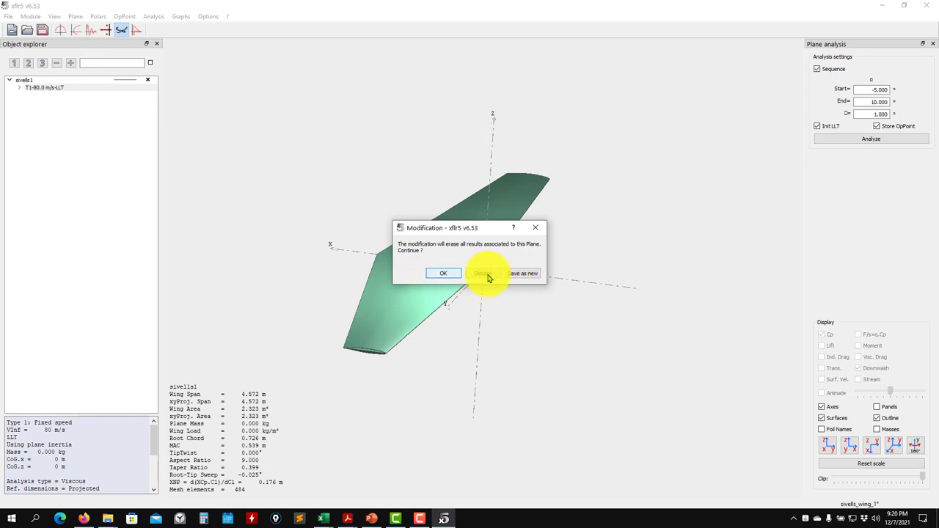
left_click(443, 273)
Select the T1-80.0 m/s-LLT polar, show the polar graphs, and run the analysis from -5° to 10° in 1° increments.
left_click(44, 88)
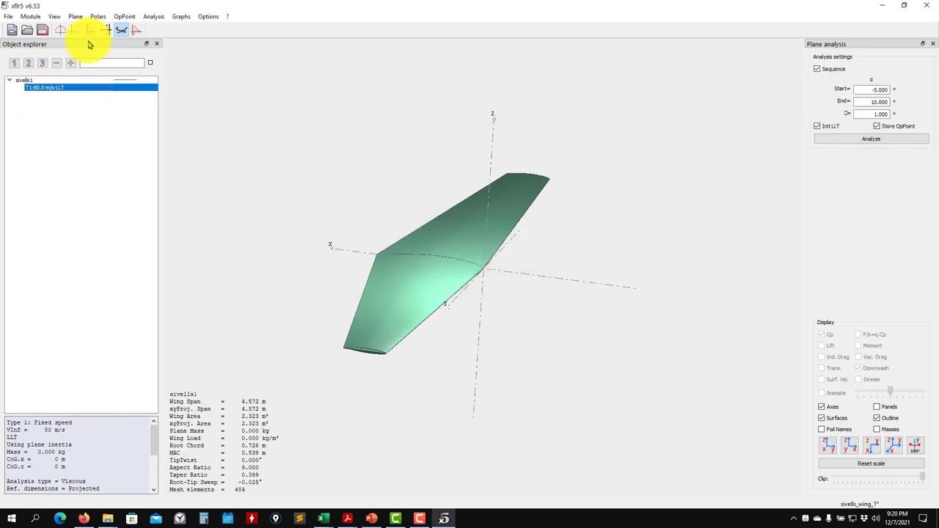
left_click(77, 32)
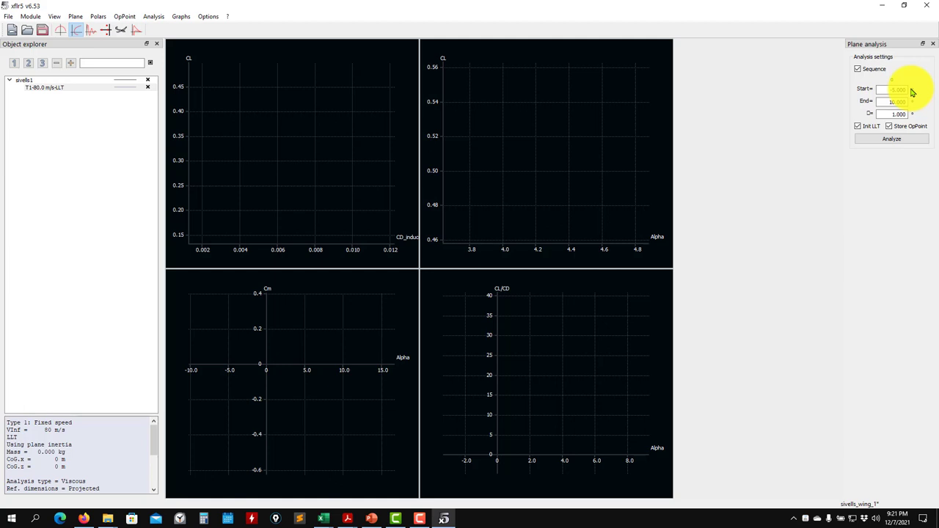
left_click(888, 139)
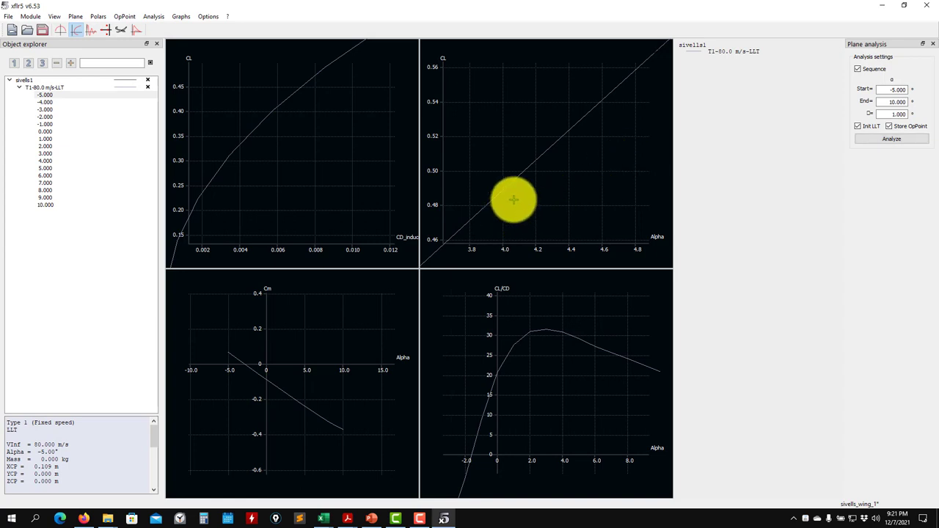
Examine the CL versus Alpha curve over its full range and closely around 4°, and view the CL versus induced drag curve.
scroll(517, 196, "down", 2)
scroll(518, 197, "down", 4)
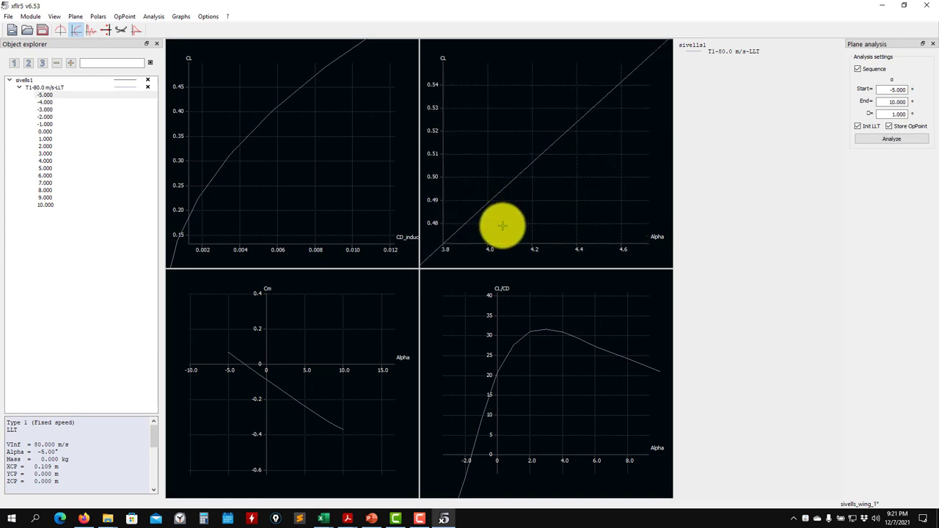
scroll(503, 226, "down", 5)
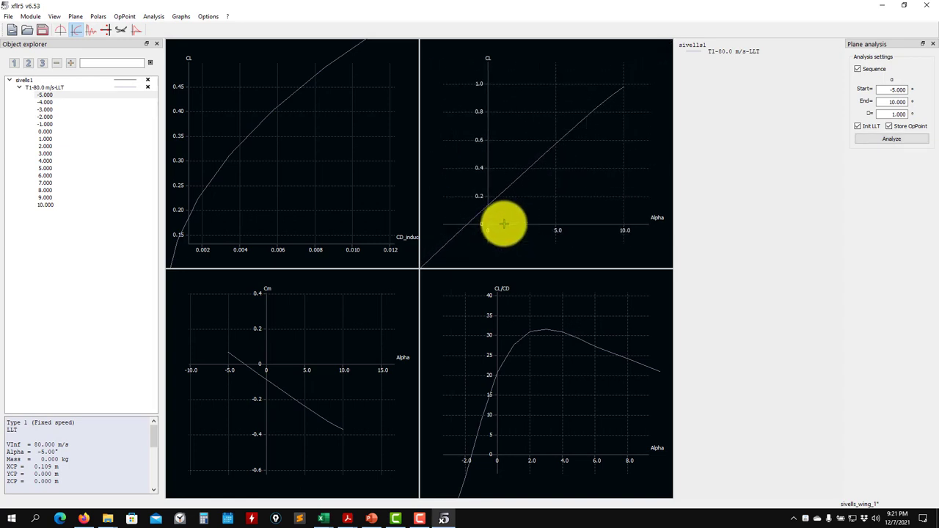
scroll(504, 223, "down", 2)
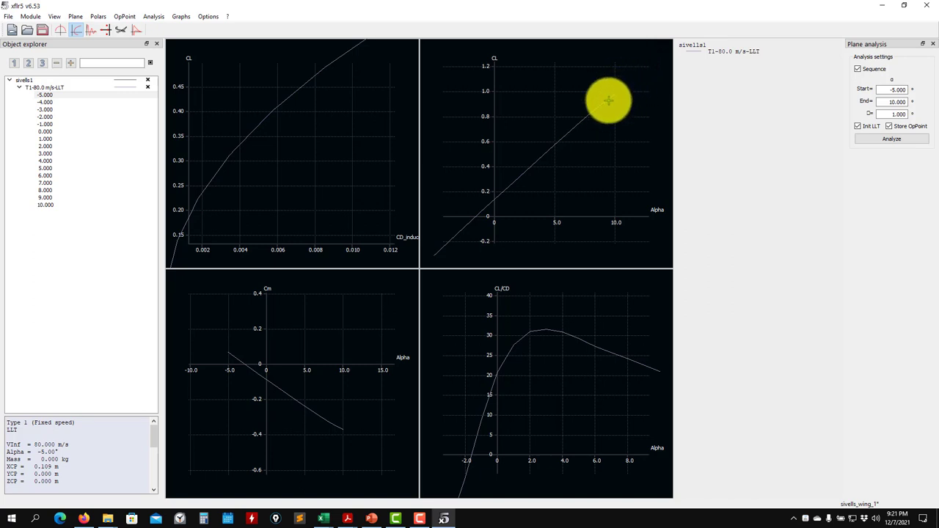
scroll(542, 189, "up", 3)
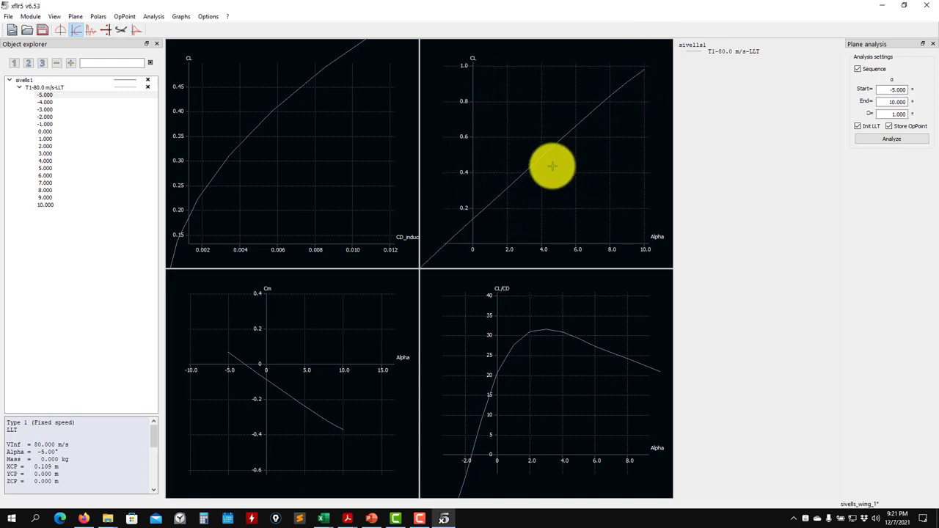
scroll(494, 212, "up", 3)
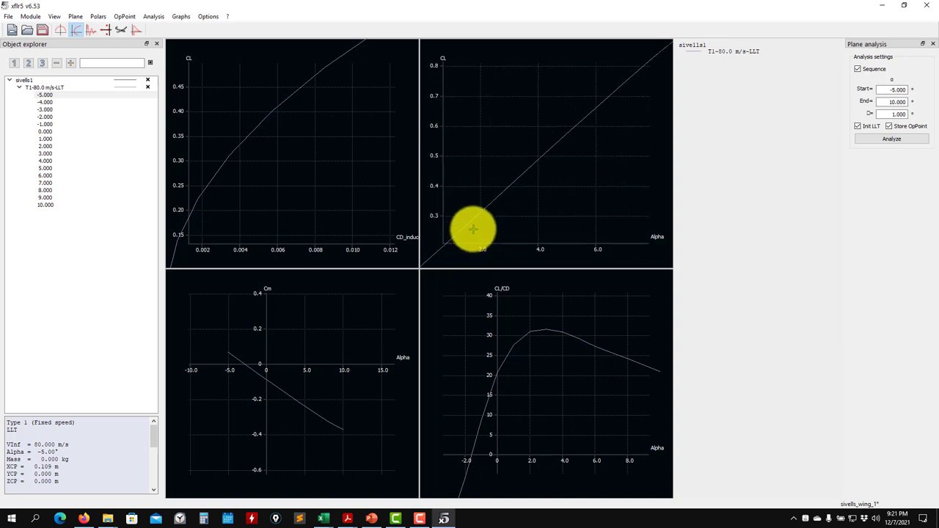
left_click_drag(473, 229, 509, 184)
scroll(524, 183, "up", 1)
scroll(552, 143, "up", 2)
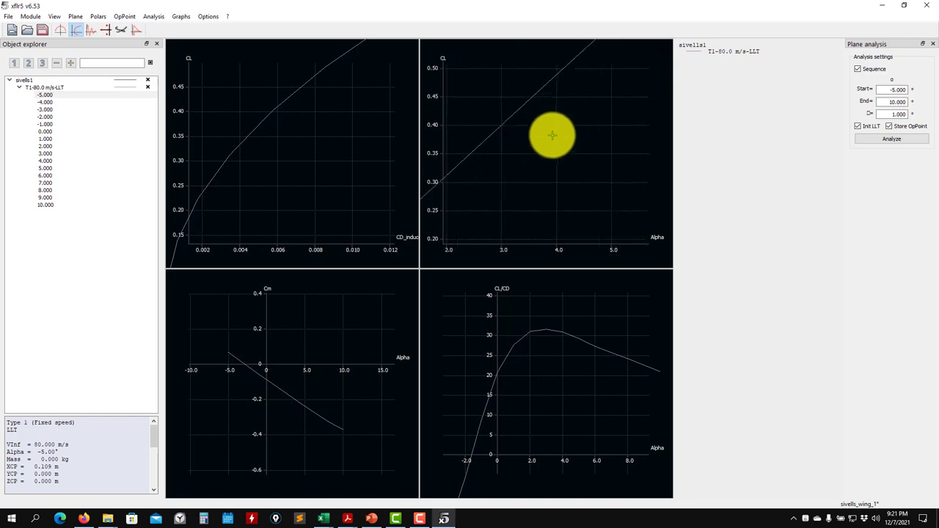
left_click_drag(551, 135, 540, 223)
scroll(528, 190, "up", 1)
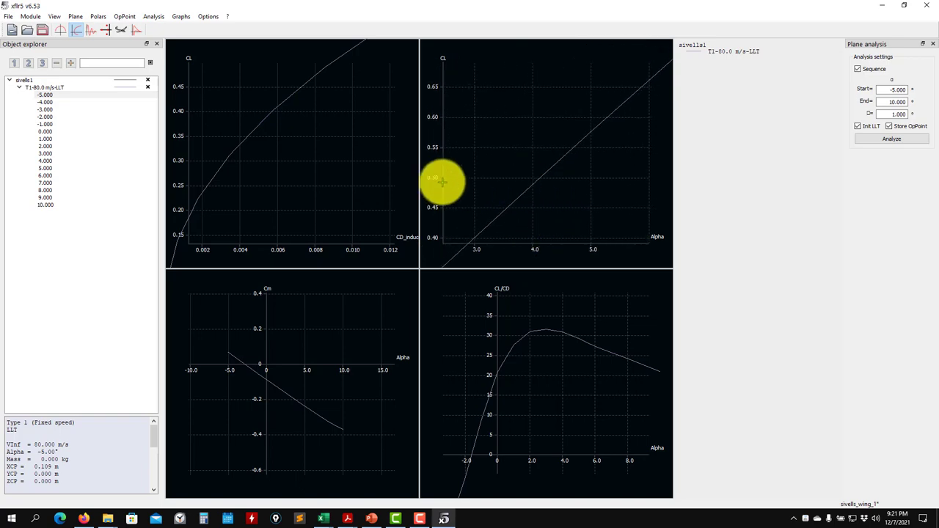
scroll(533, 183, "up", 4)
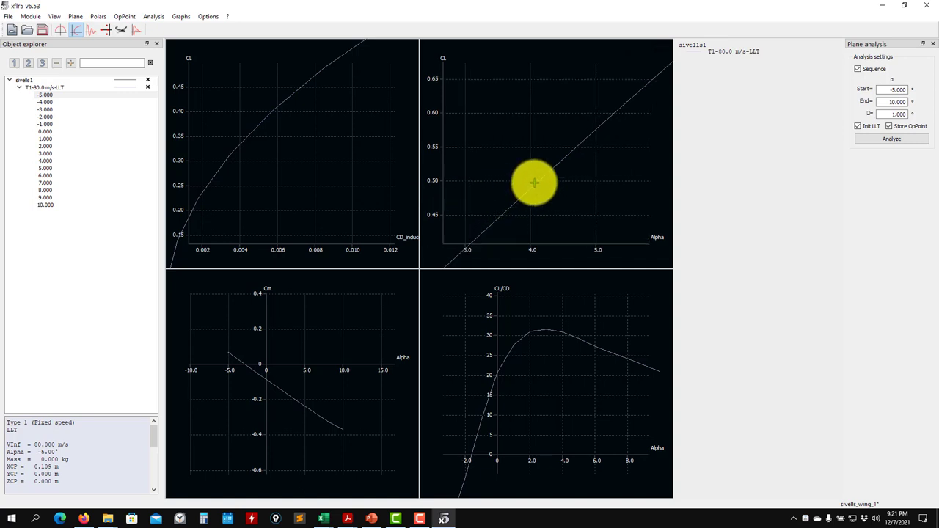
mouse_move(533, 182)
left_mouse_down()
mouse_move(525, 214)
mouse_move(534, 195)
left_mouse_up()
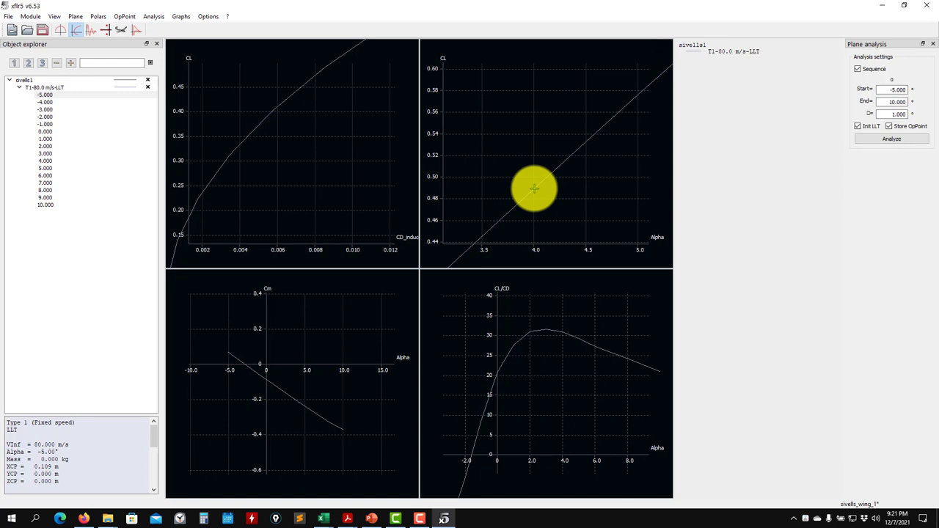
scroll(534, 188, "down", 2)
scroll(235, 168, "down", 4)
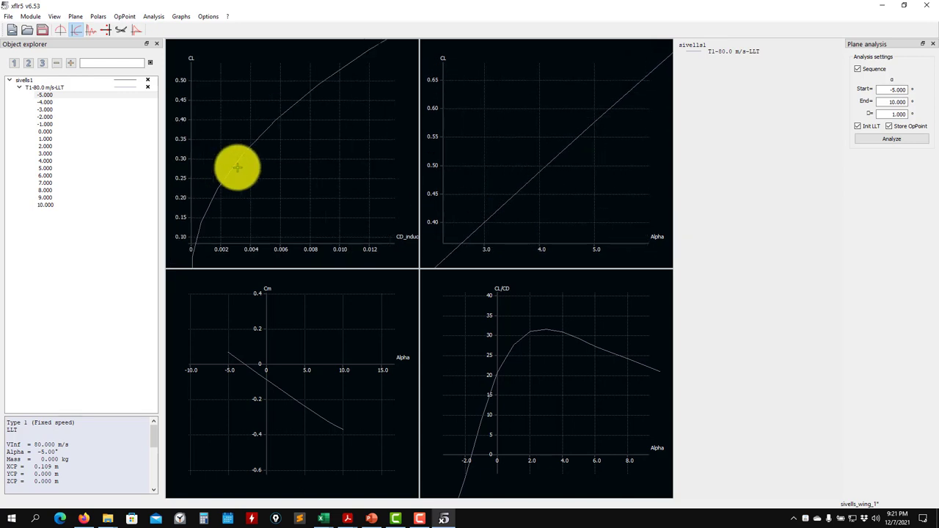
Compare the all-graphs, four-graphs and two-graphs layouts of the polar view, ending with the four-graphs layout.
left_click(182, 16)
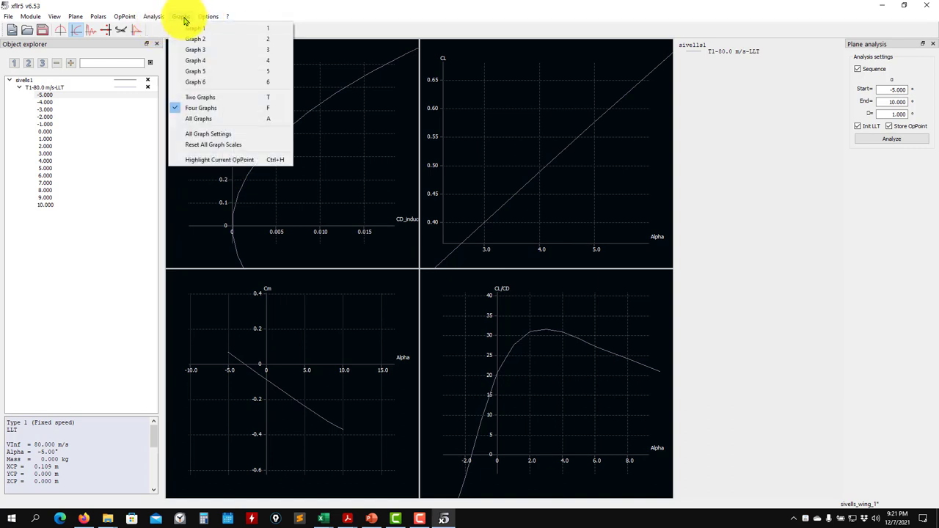
left_click(199, 119)
left_click(182, 16)
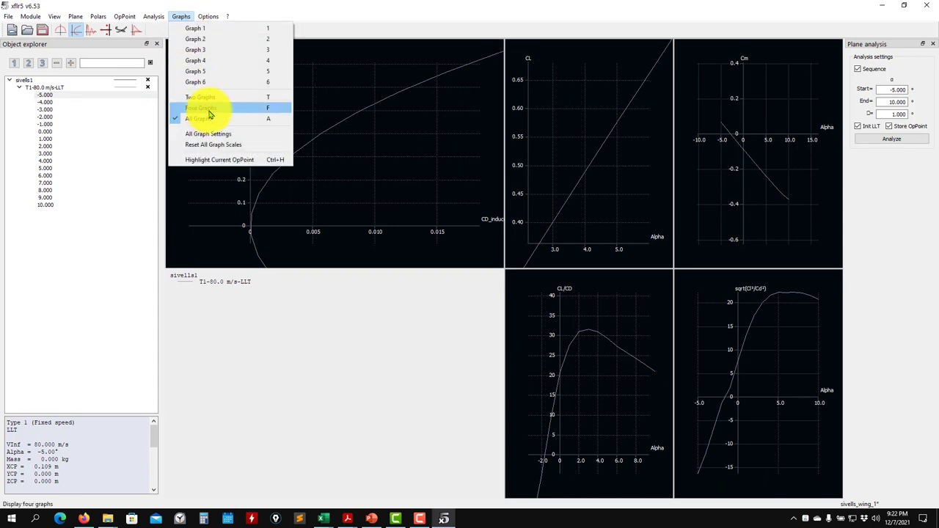
left_click(210, 110)
left_click(182, 16)
left_click(199, 96)
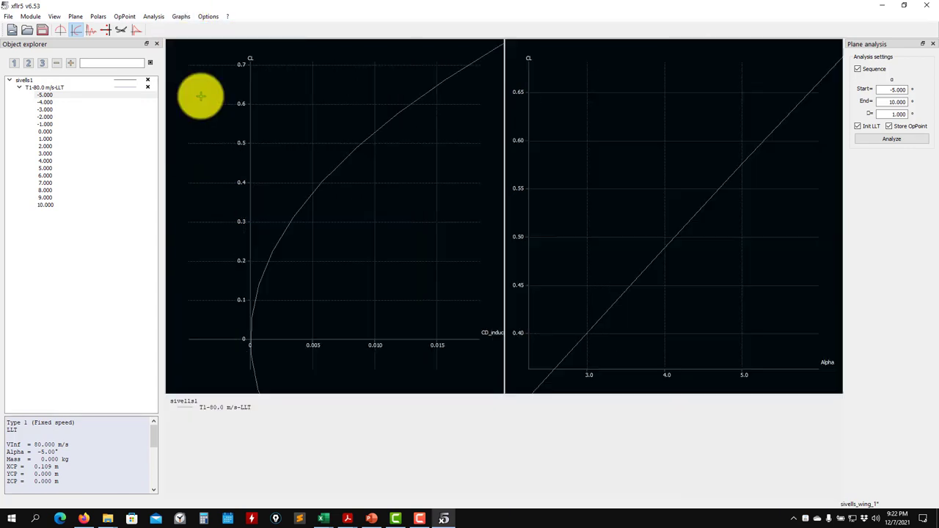
left_click(181, 16)
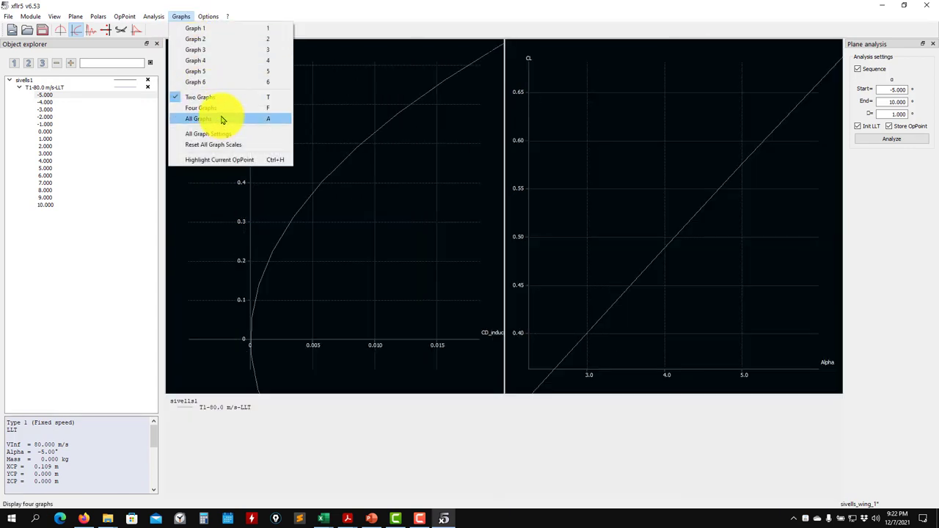
left_click(218, 120)
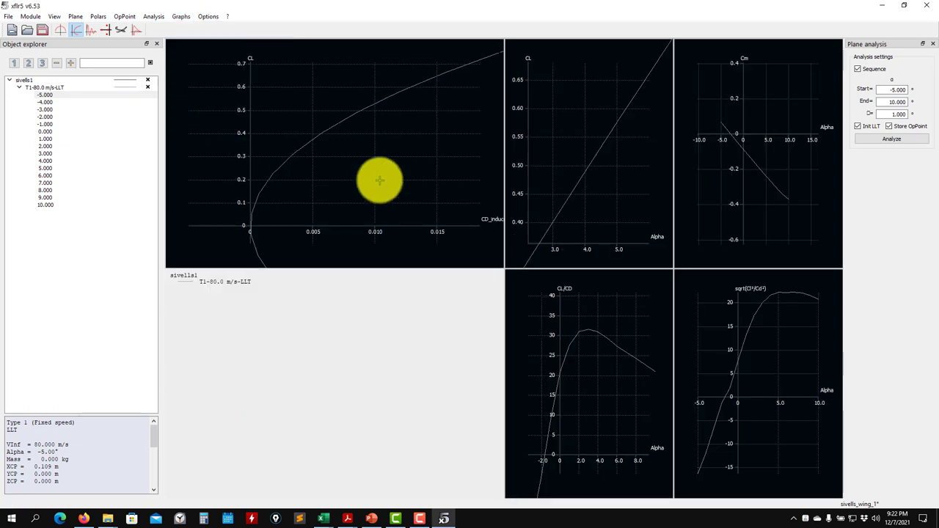
left_click(182, 16)
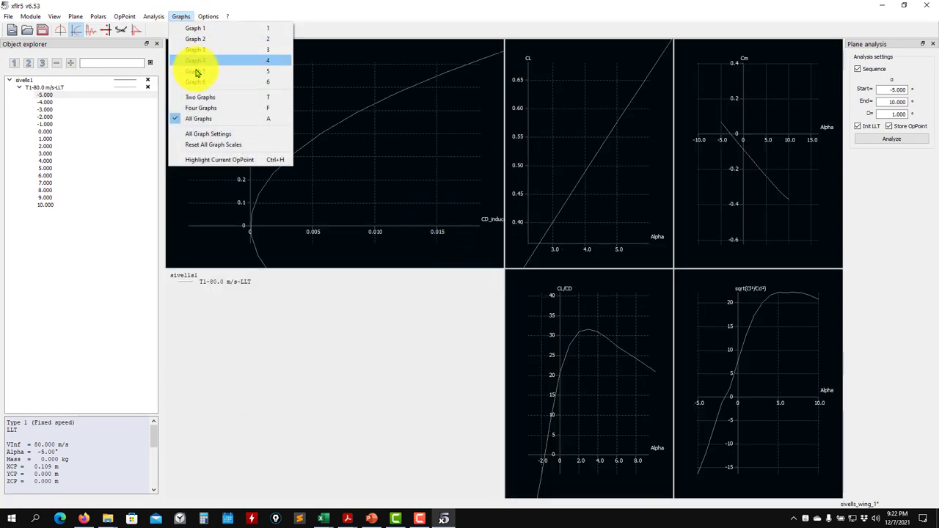
left_click(201, 108)
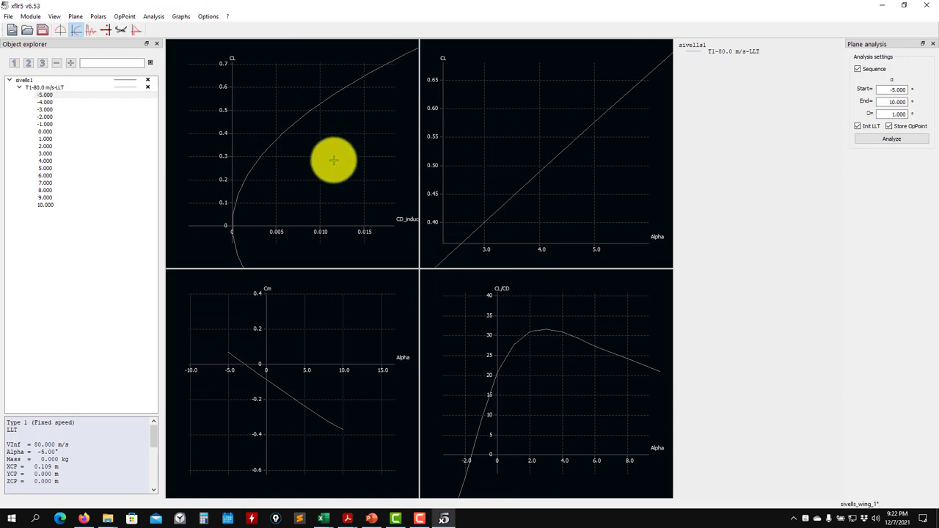
Examine the CL versus CD_induced curve over its full range and closely around zero lift.
scroll(275, 206, "down", 3)
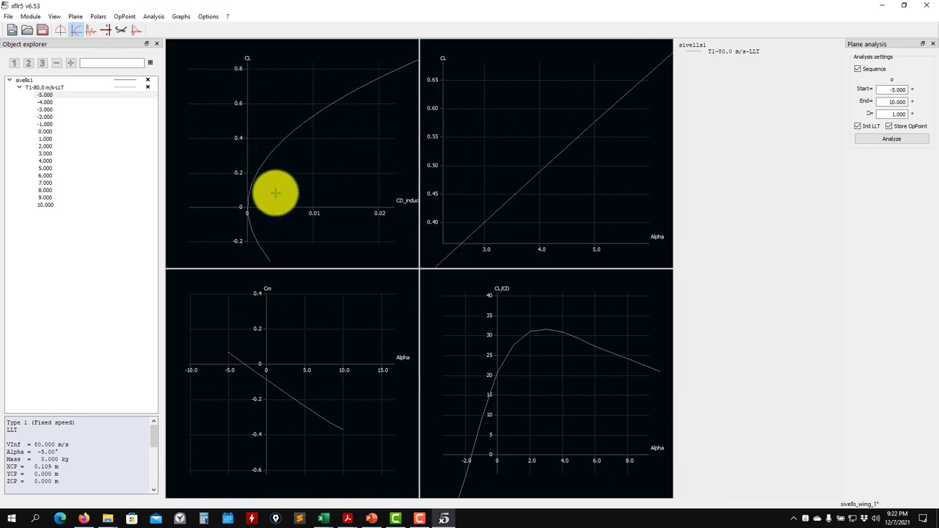
right_click(269, 97)
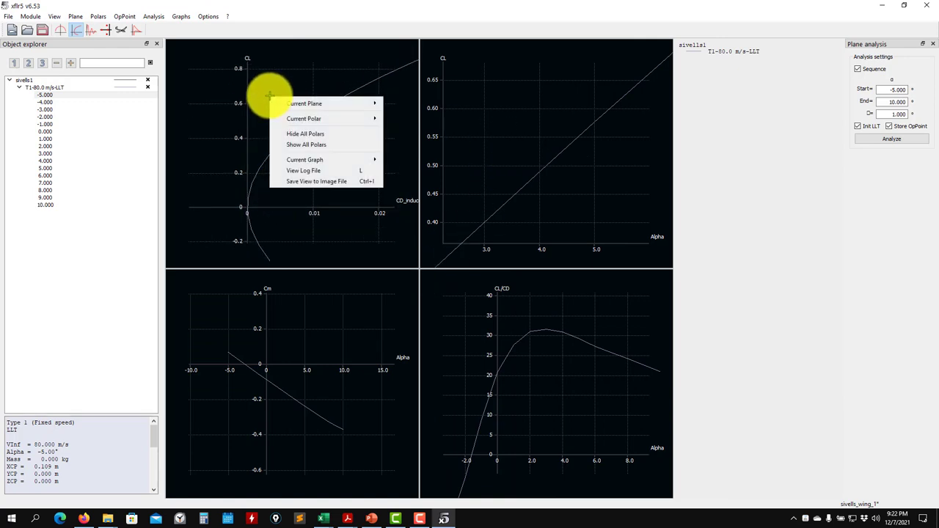
left_click(213, 135)
scroll(294, 135, "down", 2)
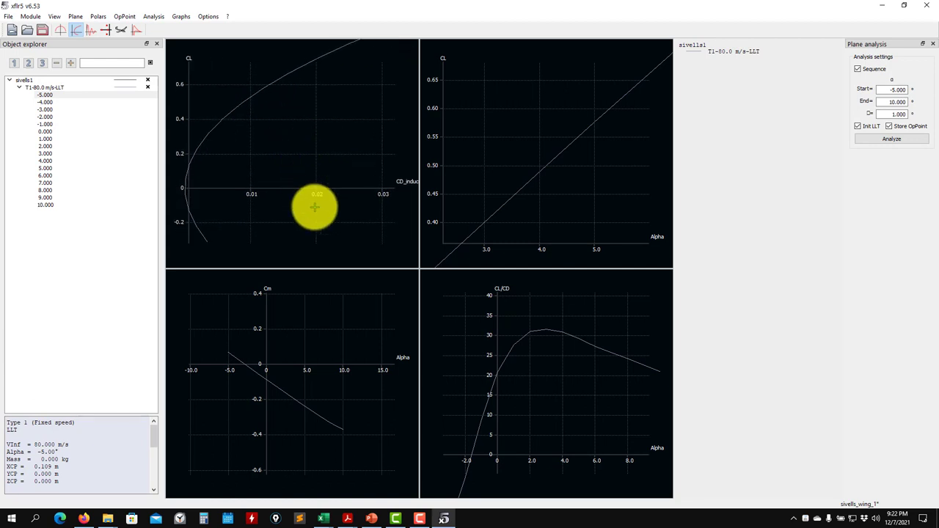
scroll(315, 206, "down", 1)
scroll(315, 206, "down", 4)
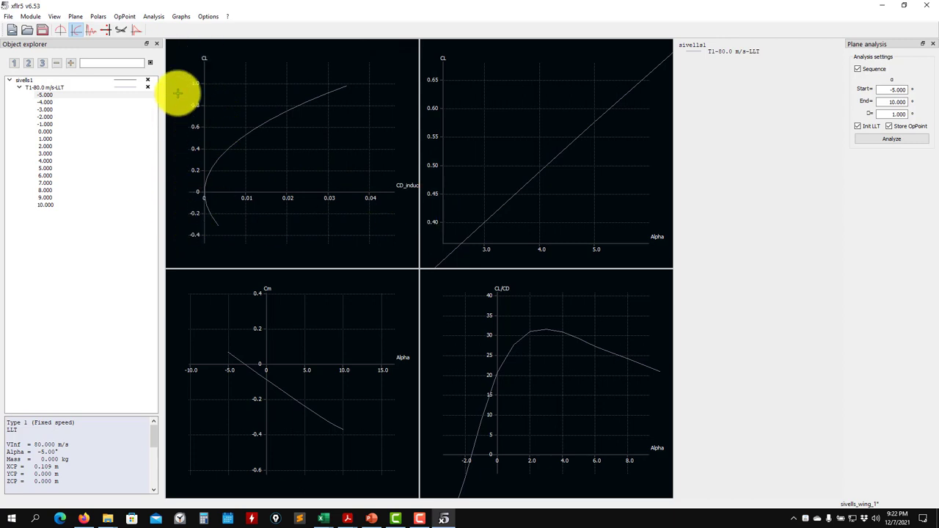
left_click_drag(247, 184, 352, 111)
scroll(230, 202, "up", 2)
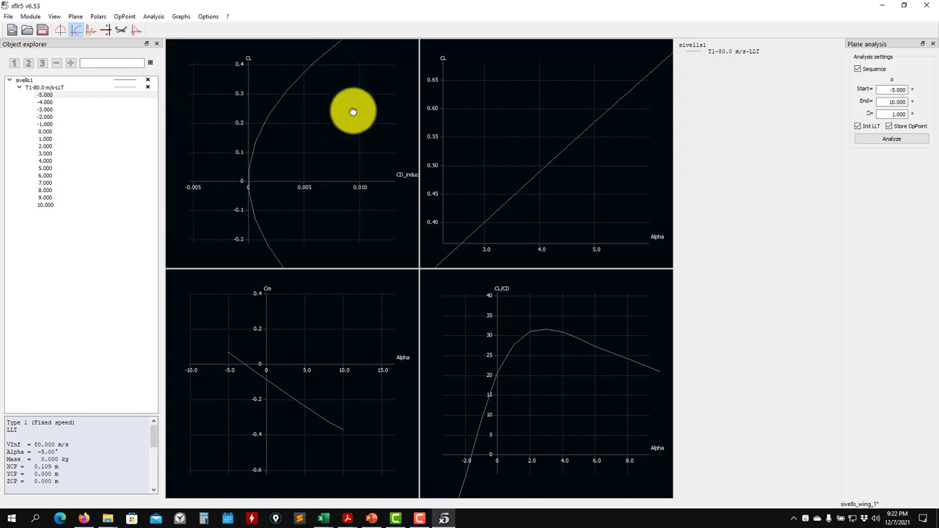
scroll(311, 181, "up", 1)
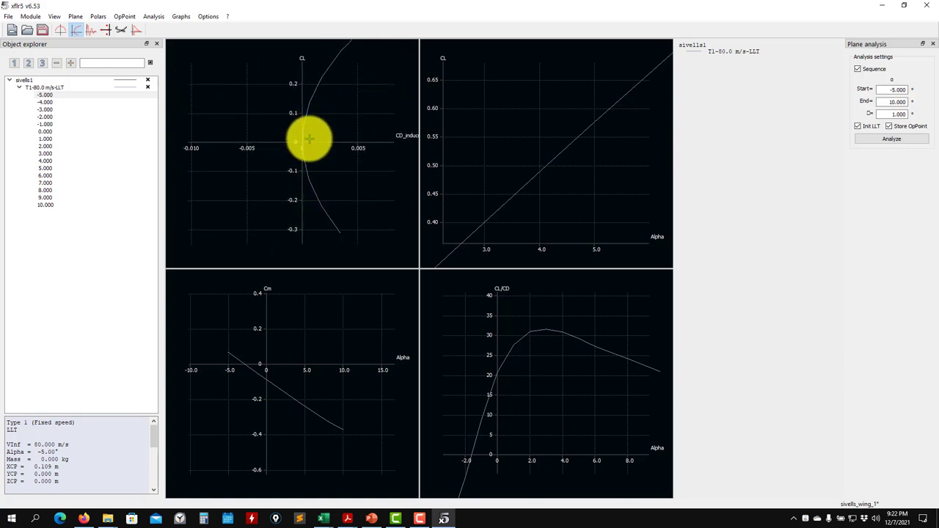
scroll(308, 136, "down", 1)
left_click_drag(310, 140, 260, 172)
scroll(259, 176, "up", 2)
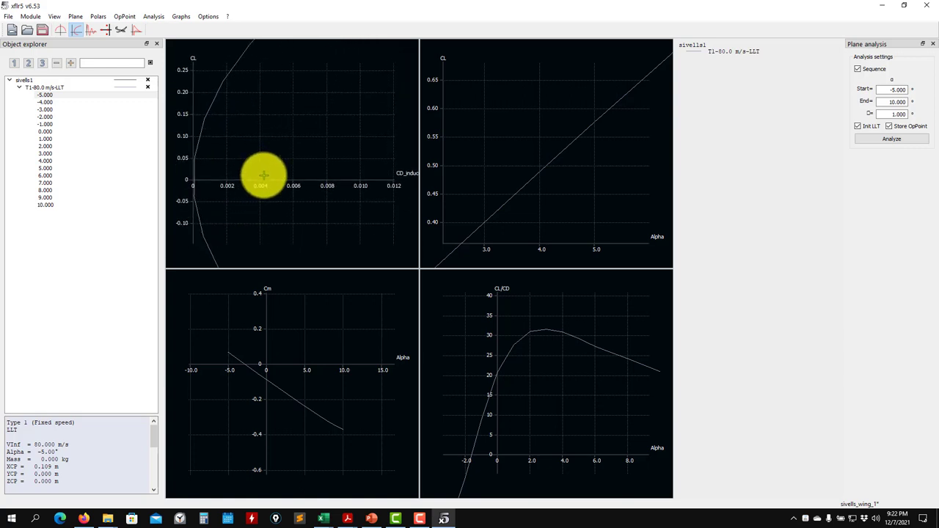
scroll(264, 174, "down", 3)
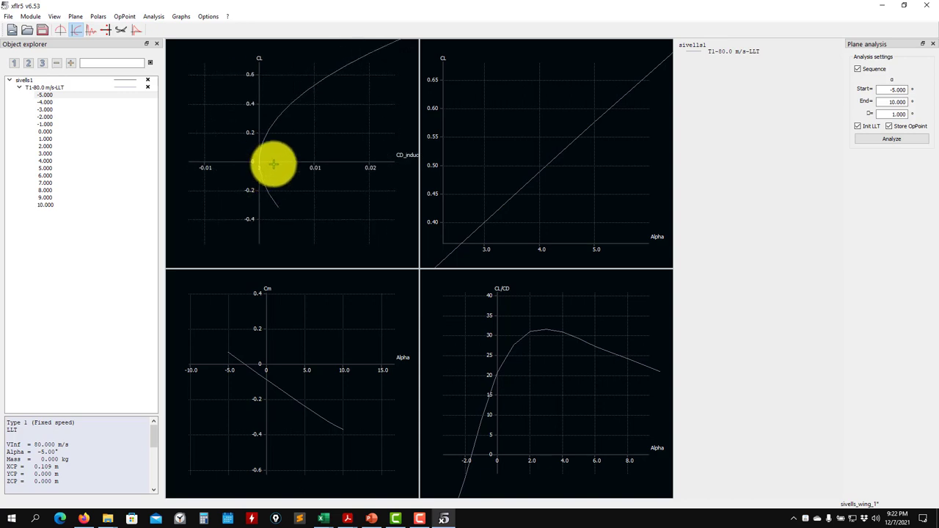
scroll(278, 158, "down", 1)
Set the CL versus CD_induced graph's X axis to CD, and examine the drag polar near minimum drag and over its full range.
right_click(295, 147)
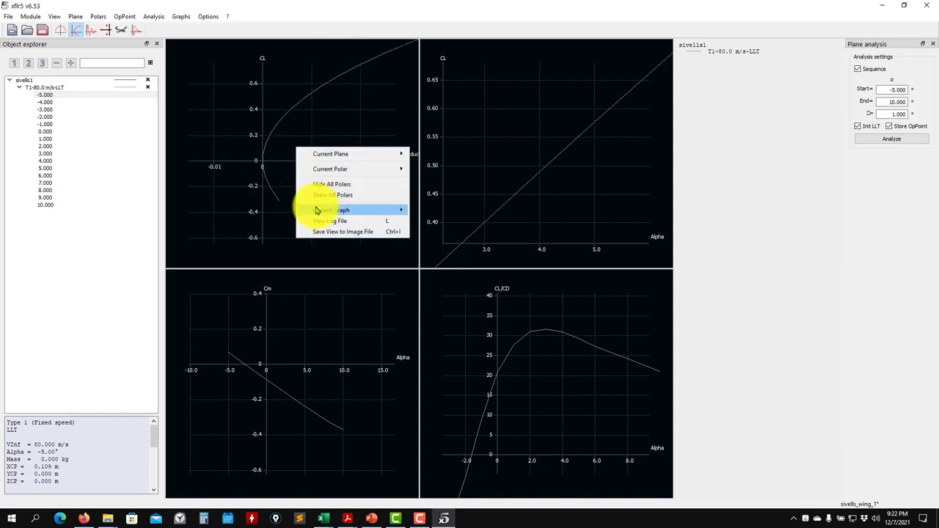
mouse_move(317, 211)
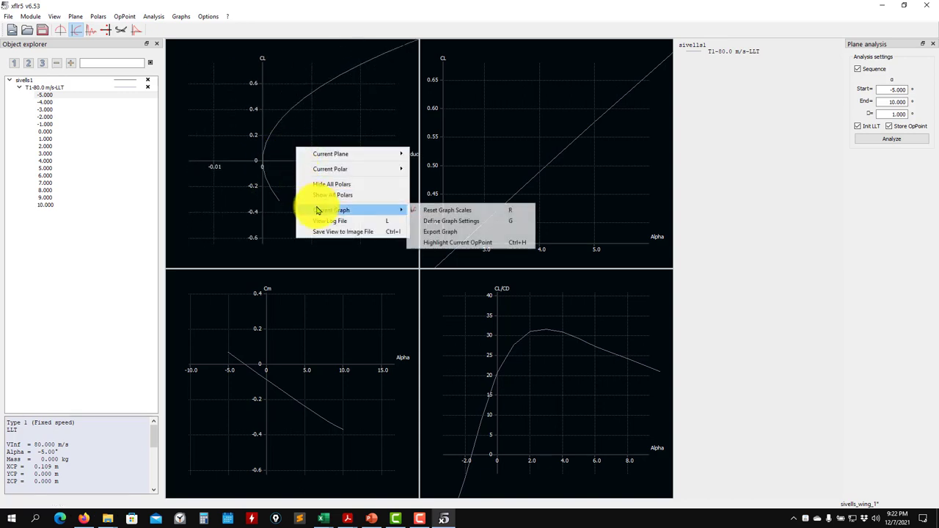
left_click(485, 225)
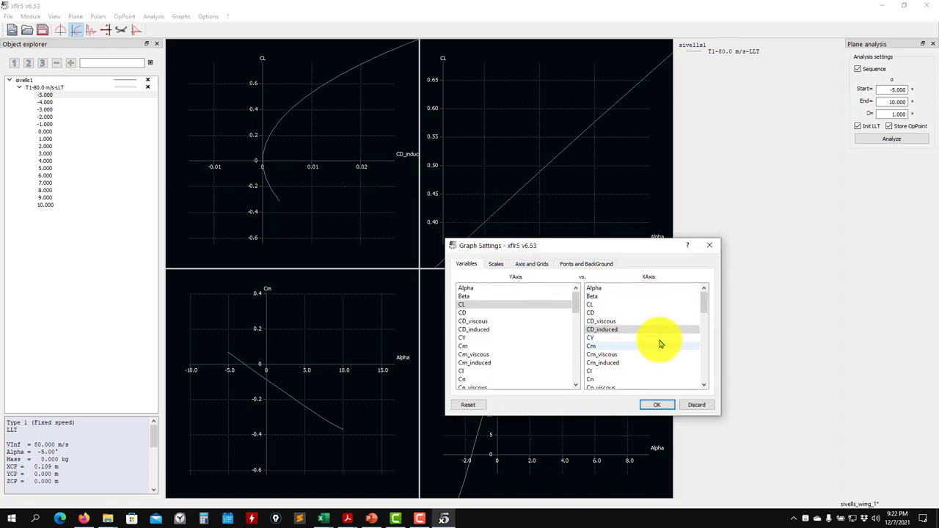
left_click(598, 313)
left_click(658, 404)
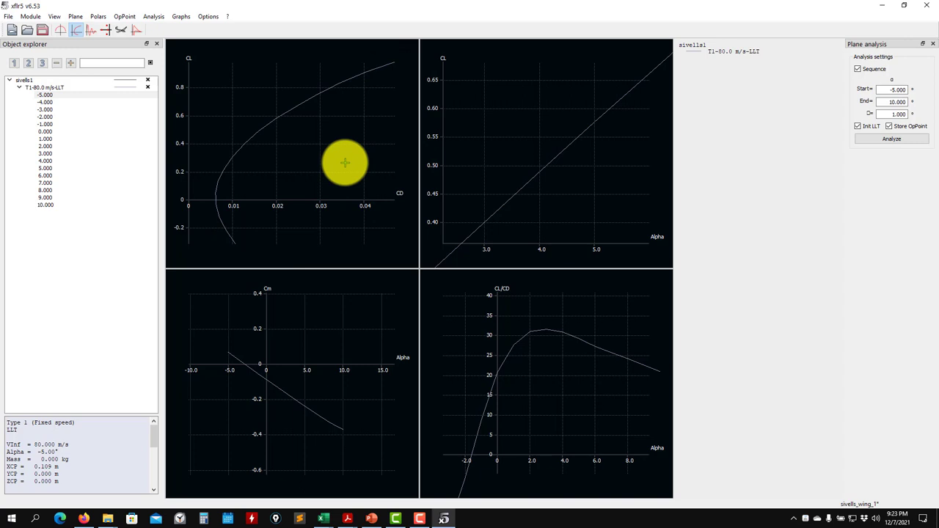
scroll(220, 210, "up", 2)
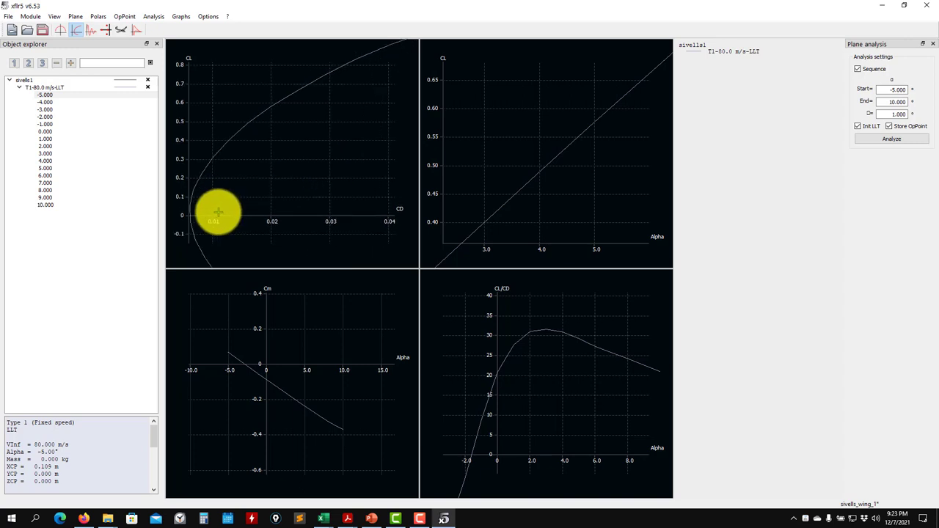
left_click_drag(218, 212, 264, 166)
scroll(332, 154, "up", 2)
scroll(333, 154, "up", 1)
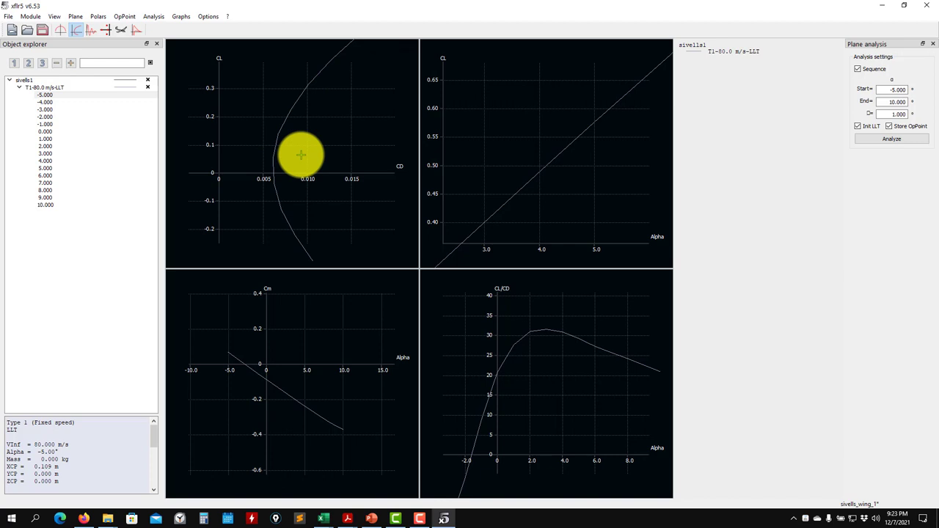
scroll(301, 154, "down", 4)
left_click_drag(306, 161, 255, 205)
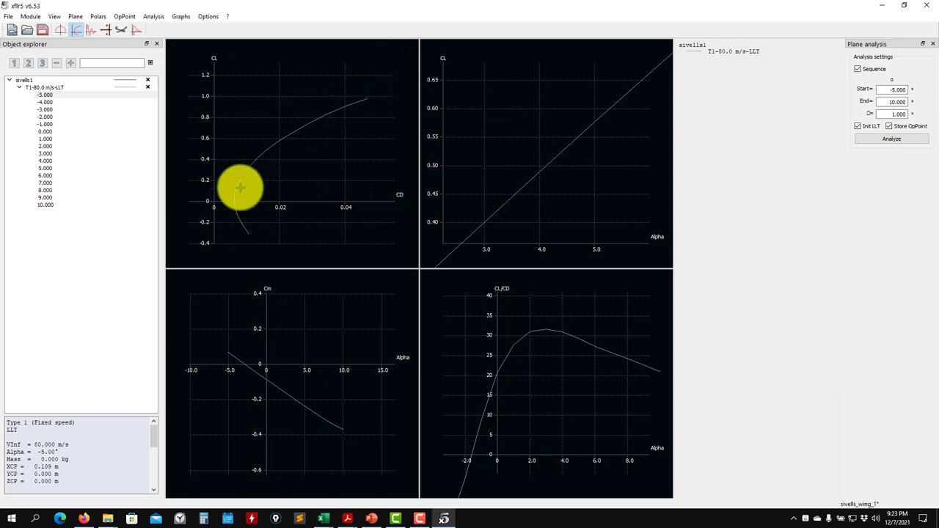
Set the CL versus CD graph's X axis to CD_viscous, and examine the curve over its full range and around minimum drag.
right_click(276, 181)
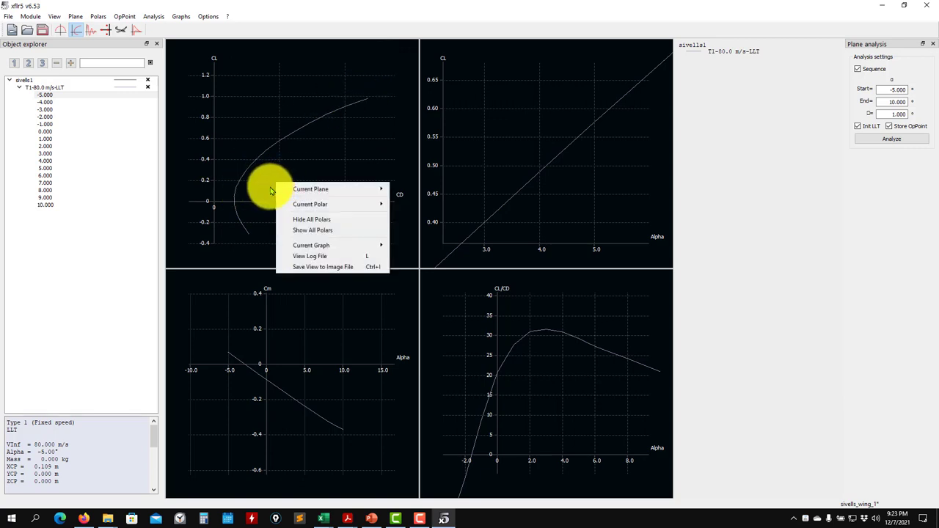
mouse_move(341, 204)
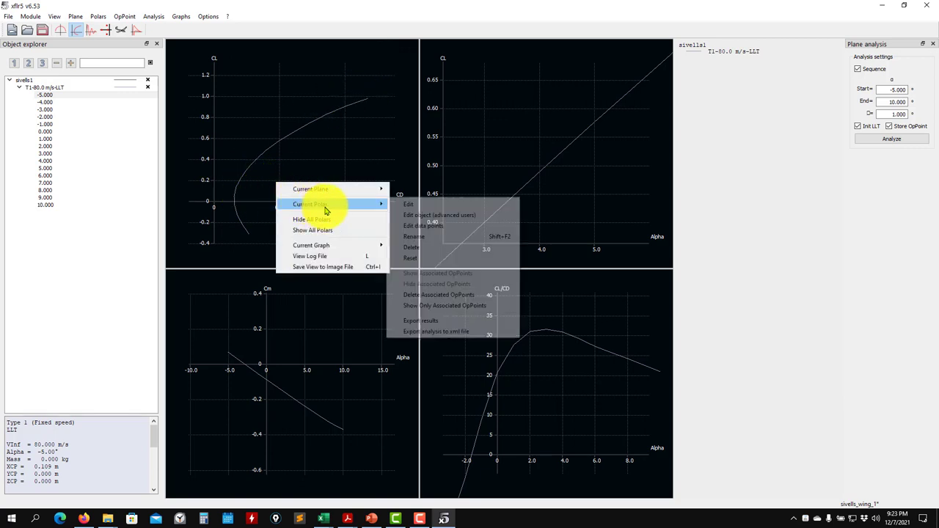
mouse_move(356, 245)
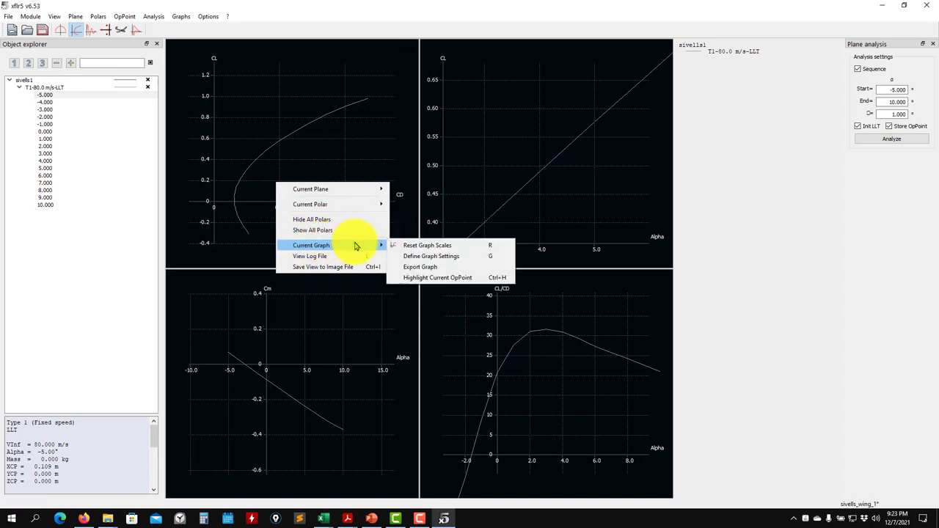
left_click(455, 260)
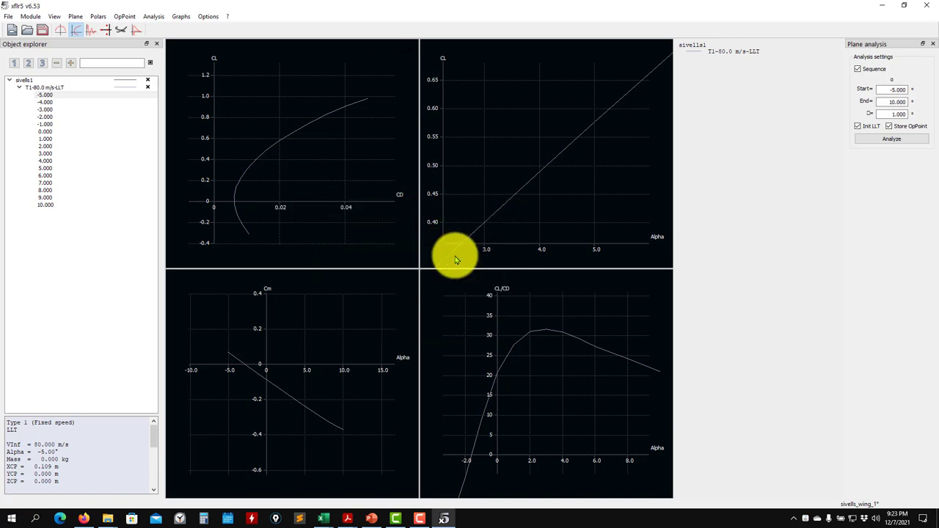
left_click(610, 322)
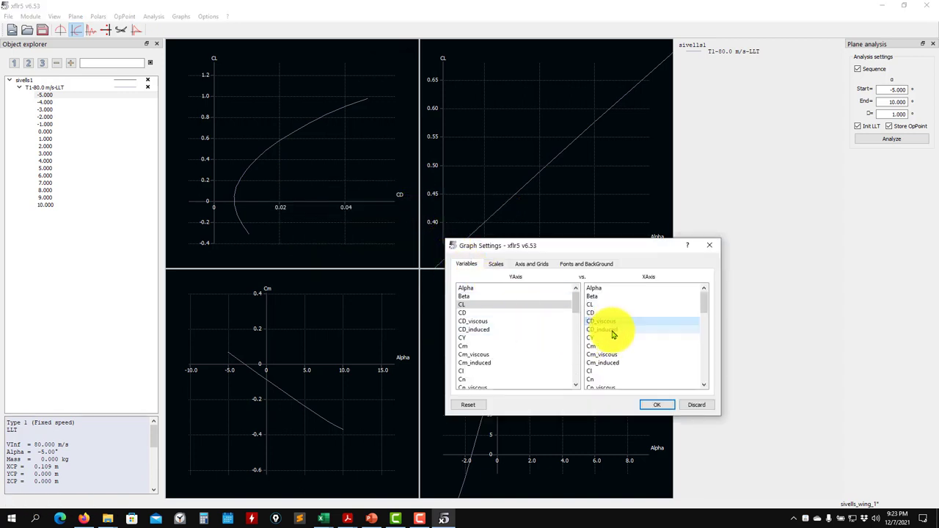
left_click(656, 405)
scroll(288, 183, "up", 5)
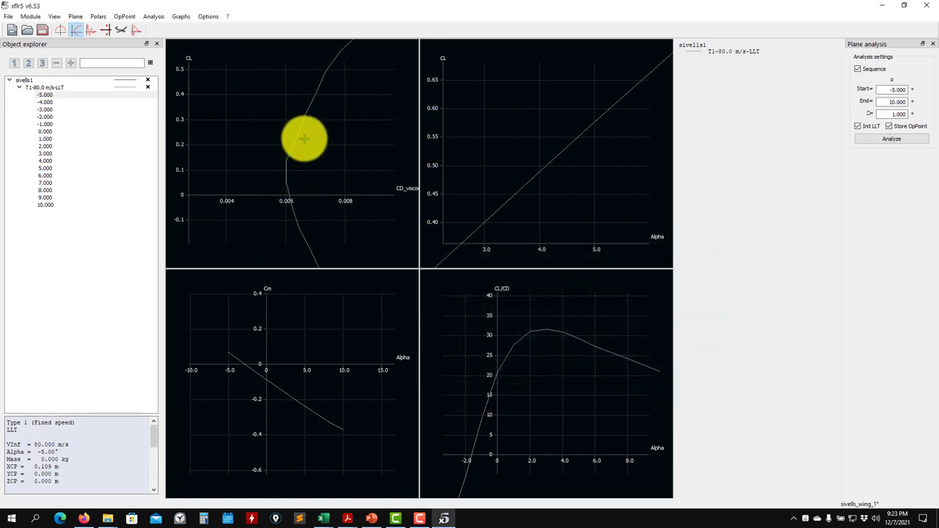
scroll(302, 143, "down", 4)
scroll(302, 144, "down", 2)
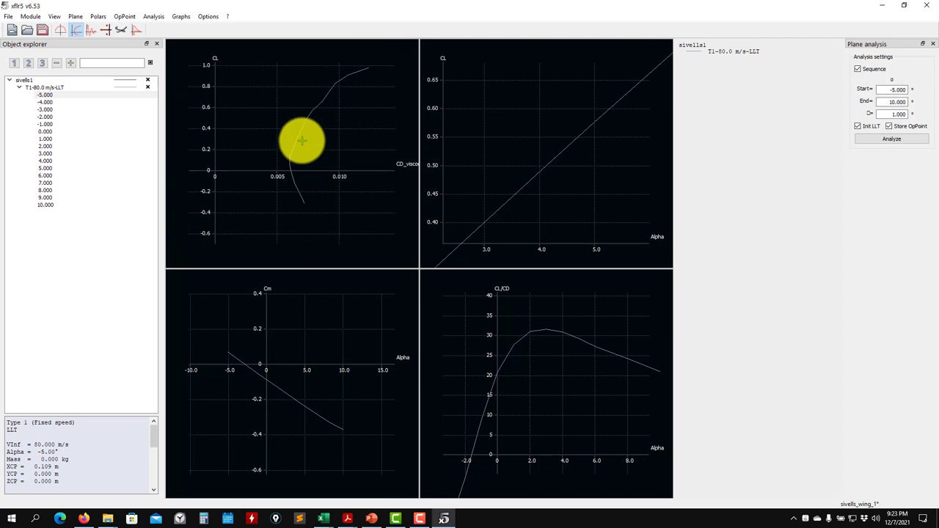
scroll(295, 151, "up", 2)
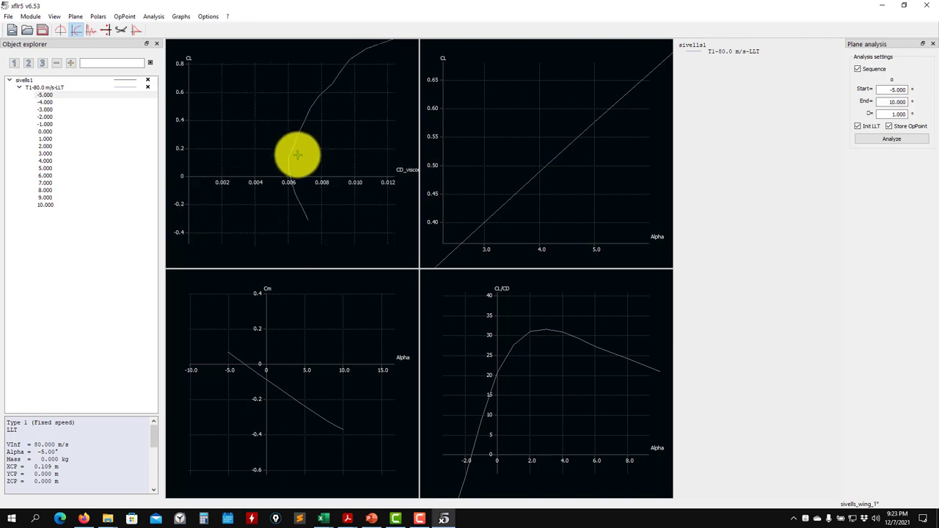
scroll(282, 189, "up", 1)
scroll(292, 183, "up", 1)
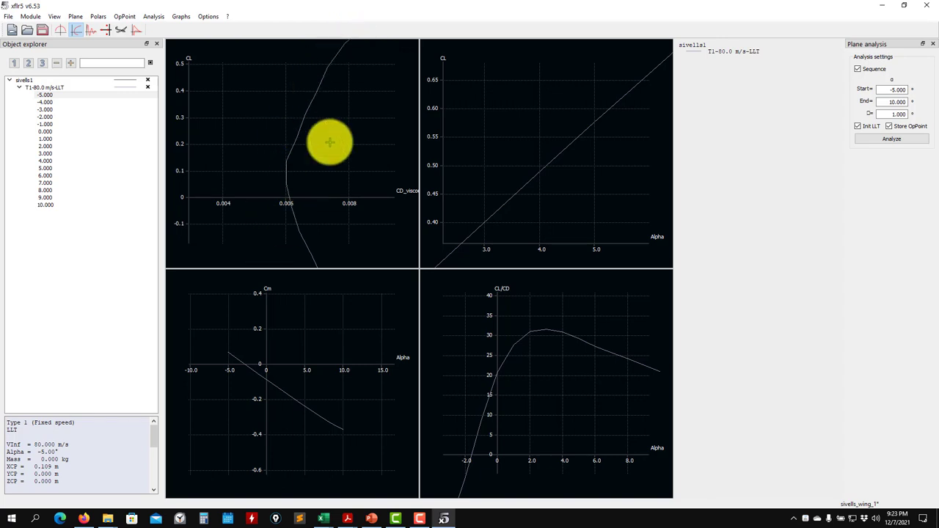
Set the X axis of the CL versus CD_viscous graph back to CD.
right_click(256, 133)
mouse_move(293, 150)
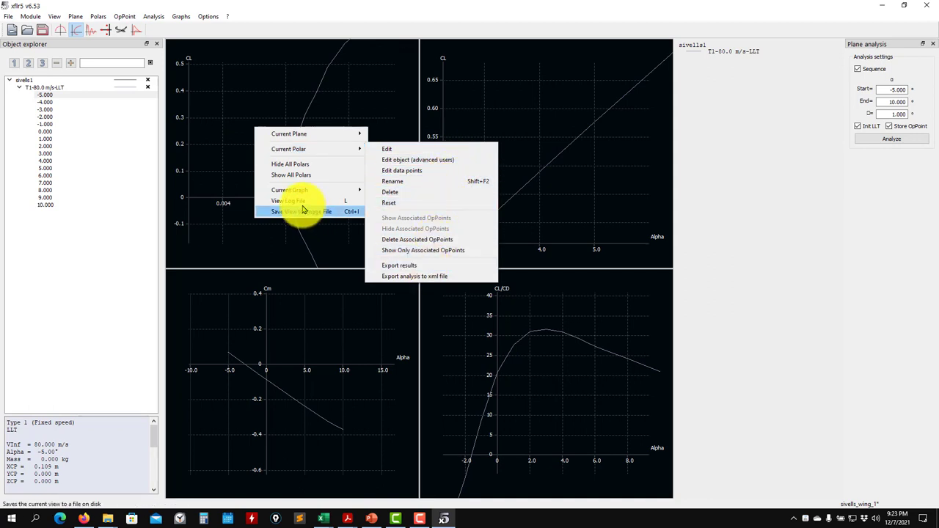
mouse_move(357, 190)
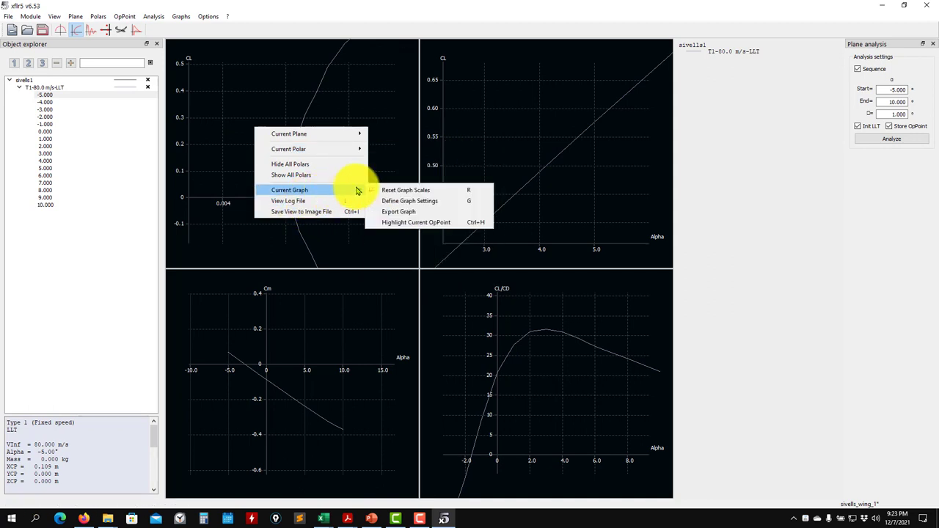
left_click(434, 202)
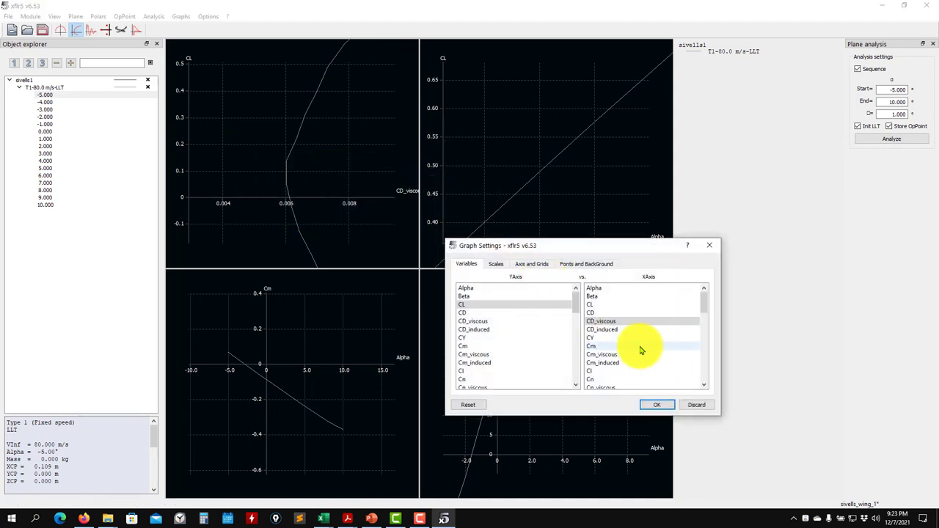
left_click(602, 314)
left_click(646, 406)
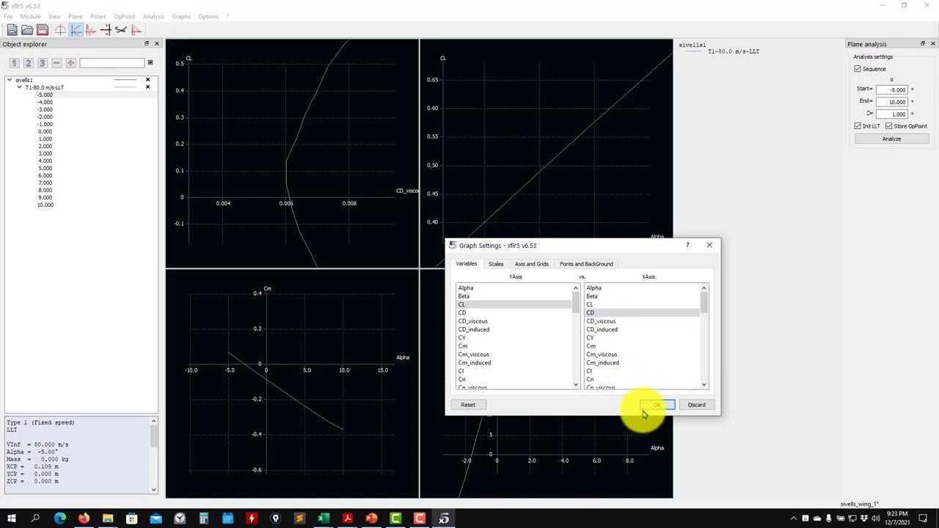
Set the Y axis of the CL versus Alpha graph to Fz (N), and examine the lift force curve.
scroll(555, 198, "down", 5)
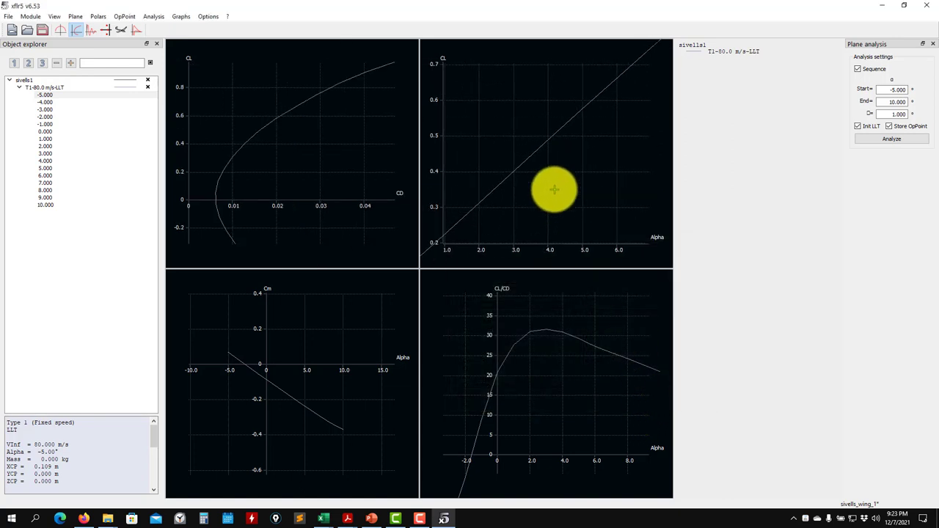
scroll(539, 192, "down", 3)
right_click(503, 113)
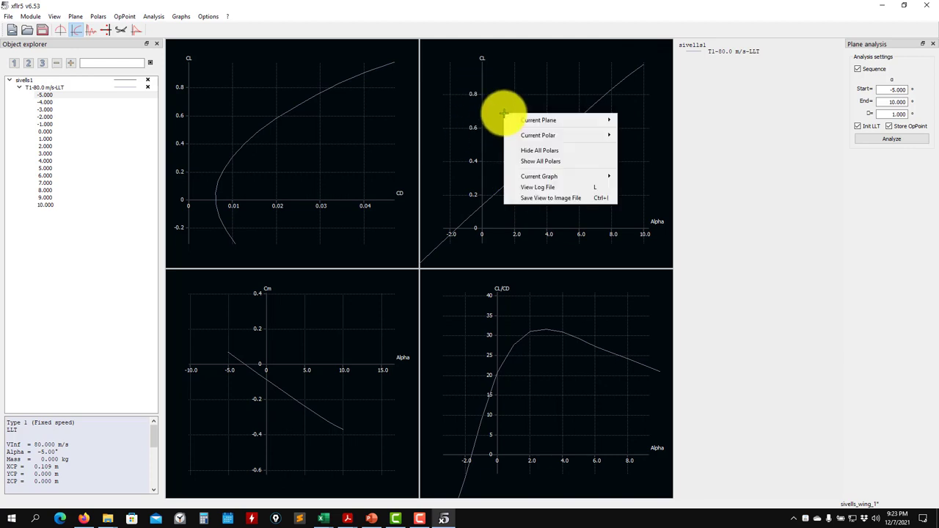
mouse_move(542, 178)
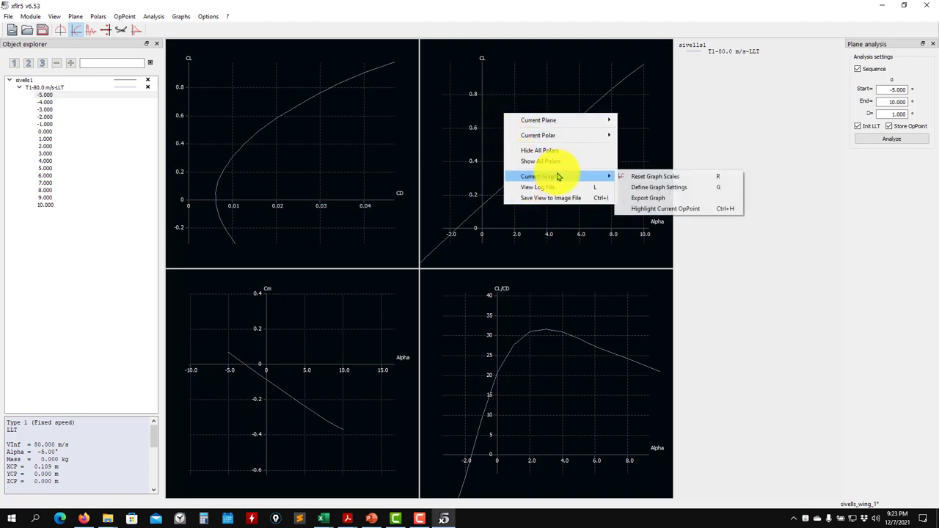
left_click(673, 189)
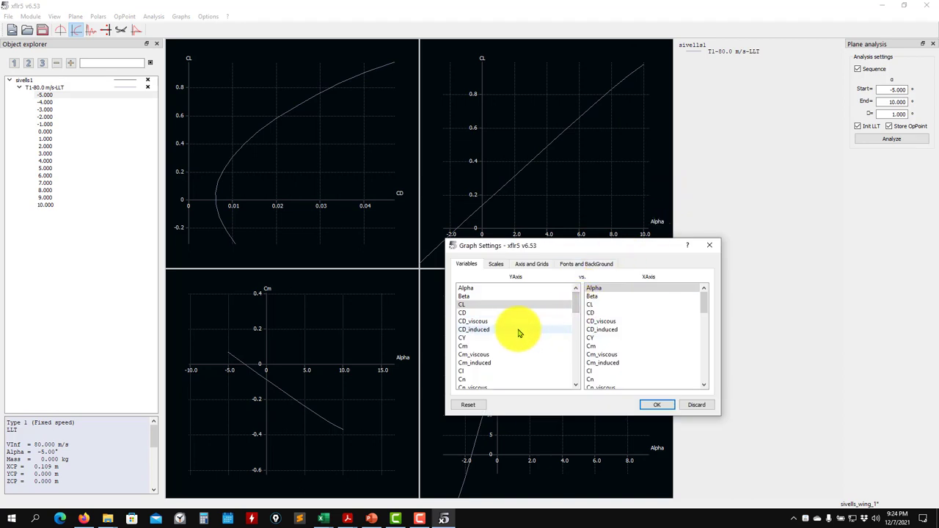
scroll(518, 334, "down", 4)
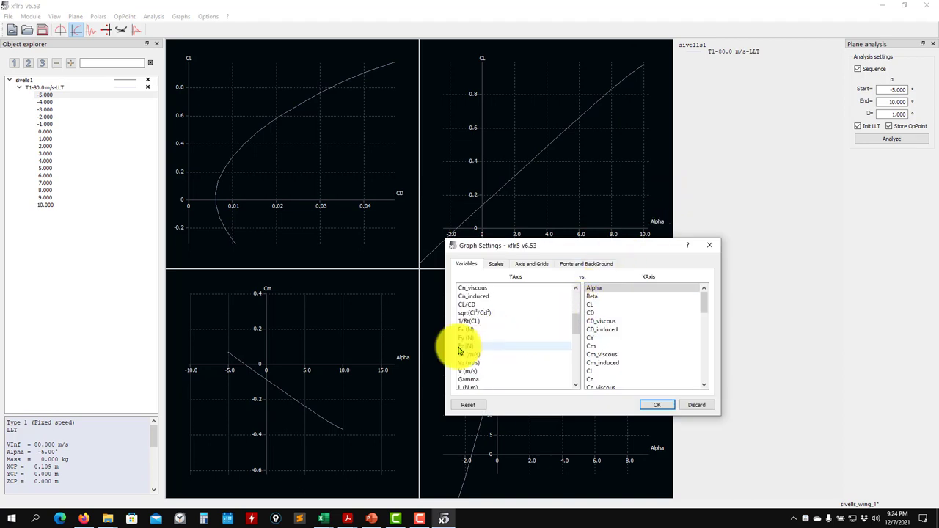
left_click(464, 346)
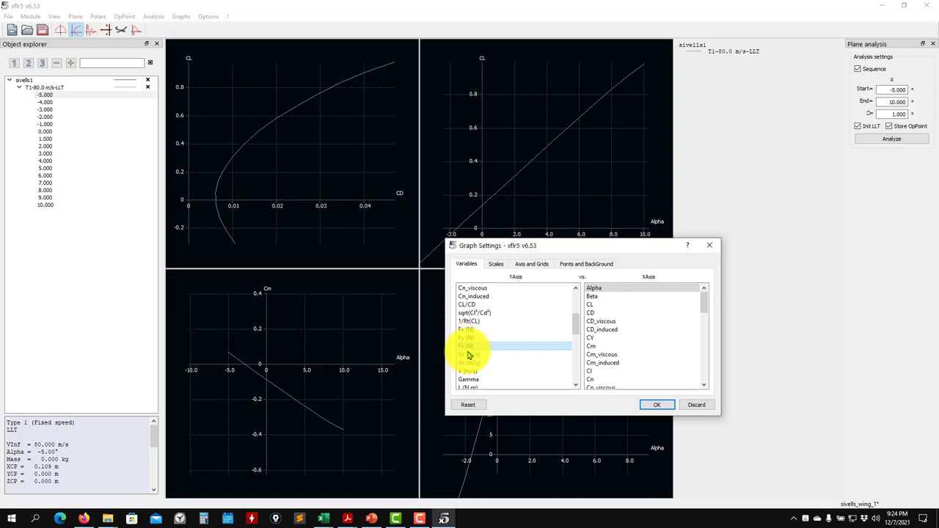
left_click(656, 404)
scroll(523, 195, "up", 6)
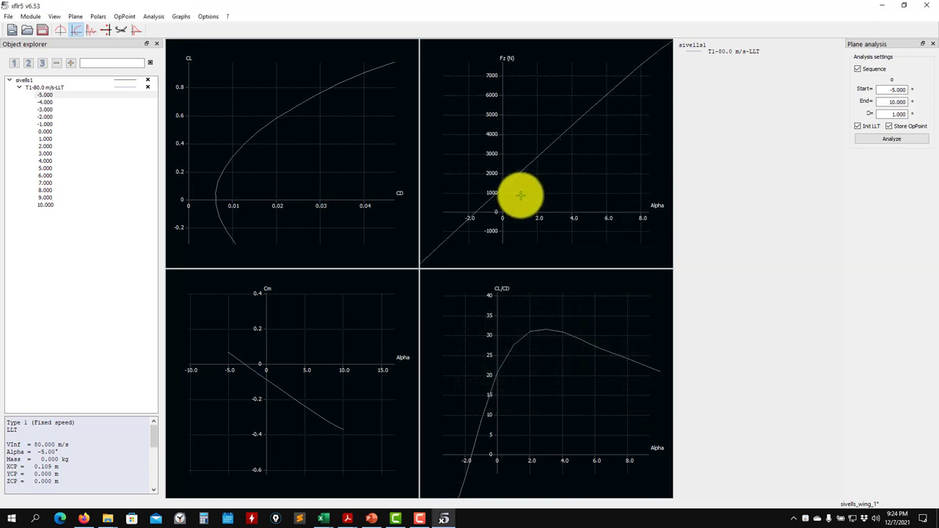
scroll(571, 153, "up", 1)
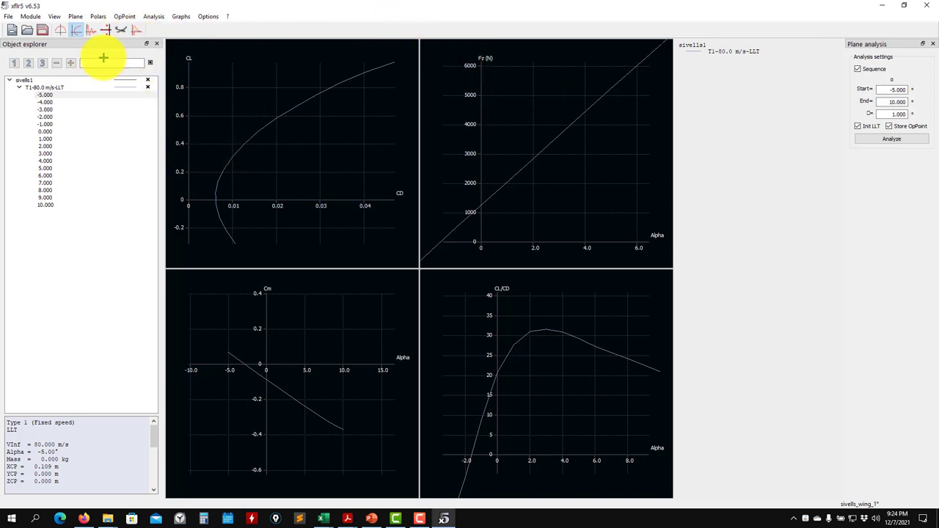
Review the Type 1 fixed-speed settings in a new analysis definition, and discard it.
left_click(154, 17)
left_click(168, 29)
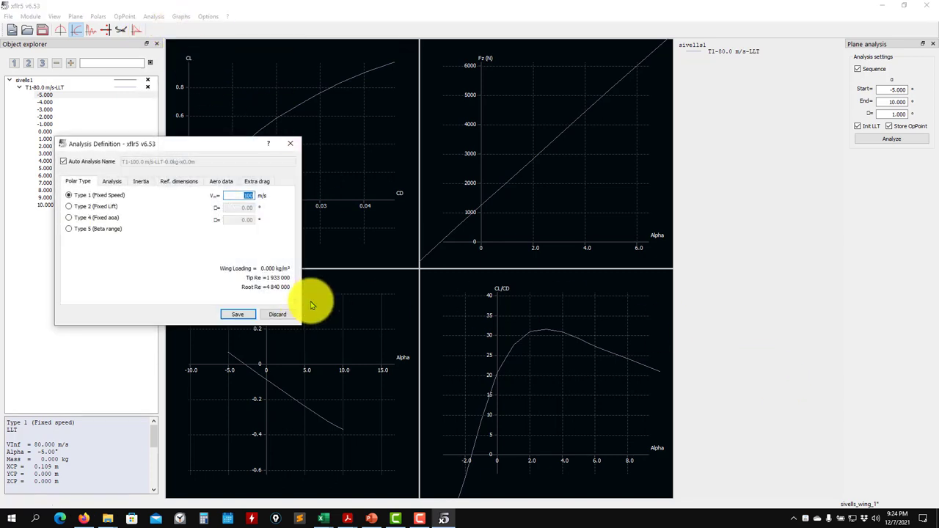
left_click(277, 316)
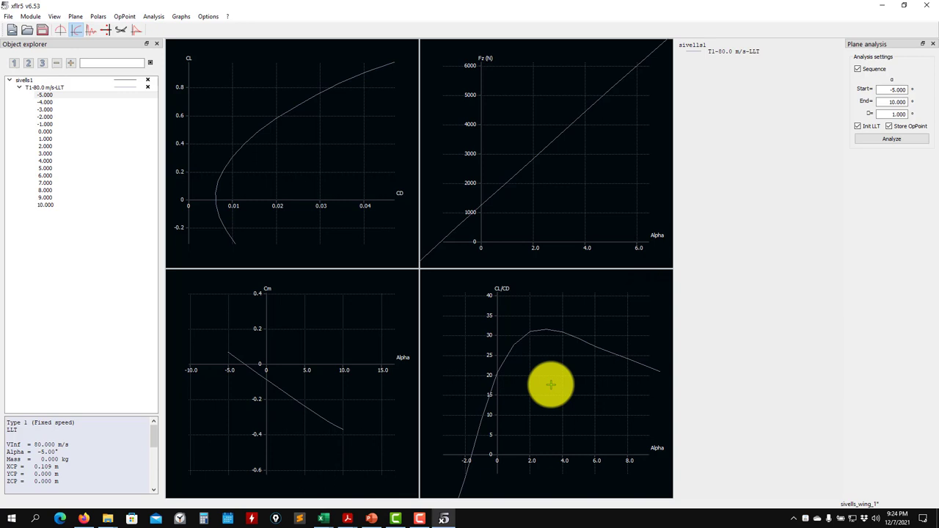
Switch to the PowerPoint exercise, review the actual aircraft's wing planform task on the first slide, and return to xflr5.
left_click(369, 519)
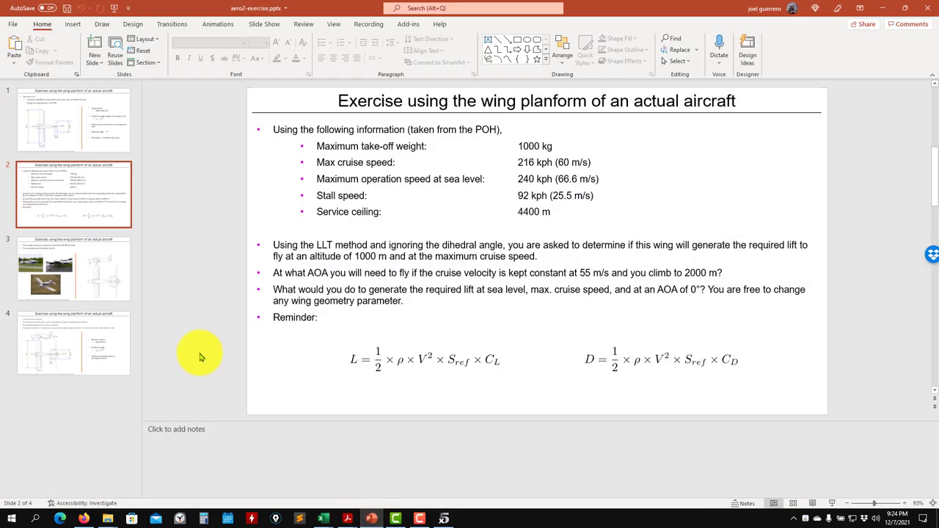
left_click(84, 262)
left_click(73, 110)
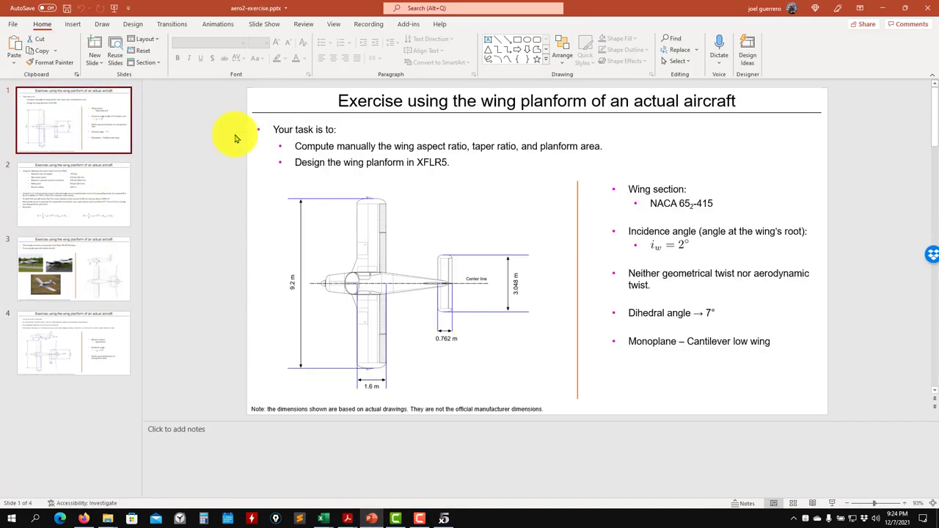
left_click(882, 8)
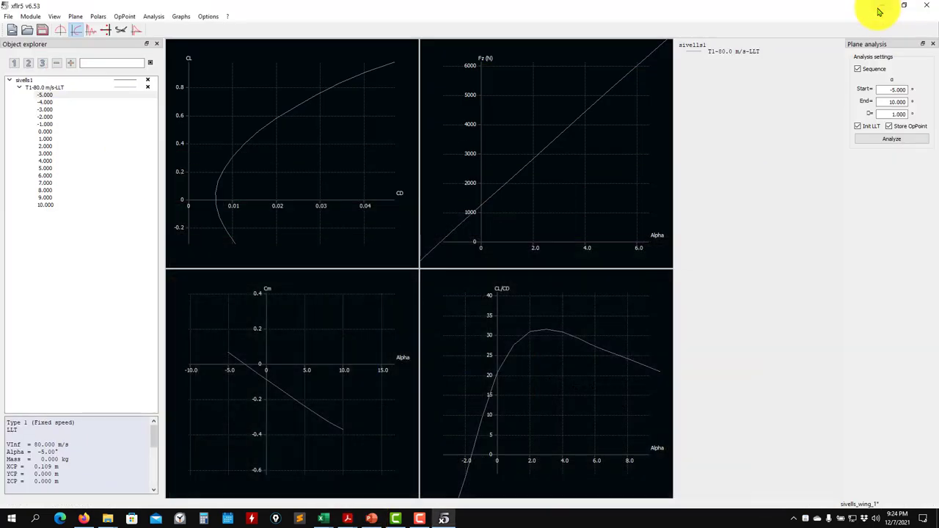